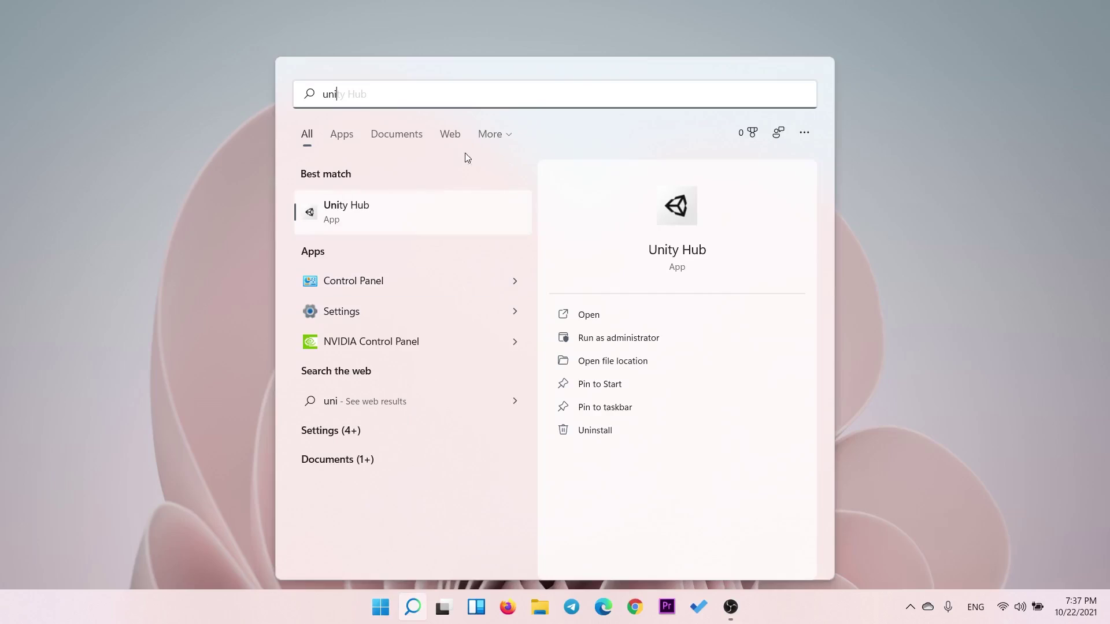
Create a new Unity 2021.1.10f1 Universal Render Pipeline project named 'Pixel Art Vegetation Wind'
{"action": "left_click", "coordinate": [501, 196]}
{"action": "left_click", "coordinate": [943, 226]}
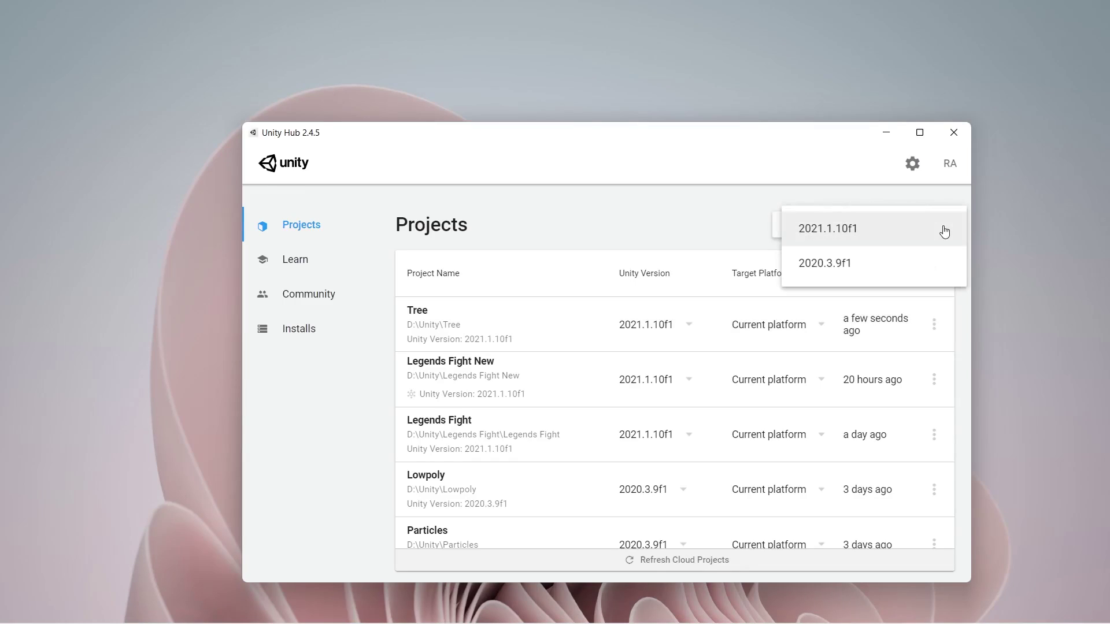
{"action": "left_click", "coordinate": [866, 237]}
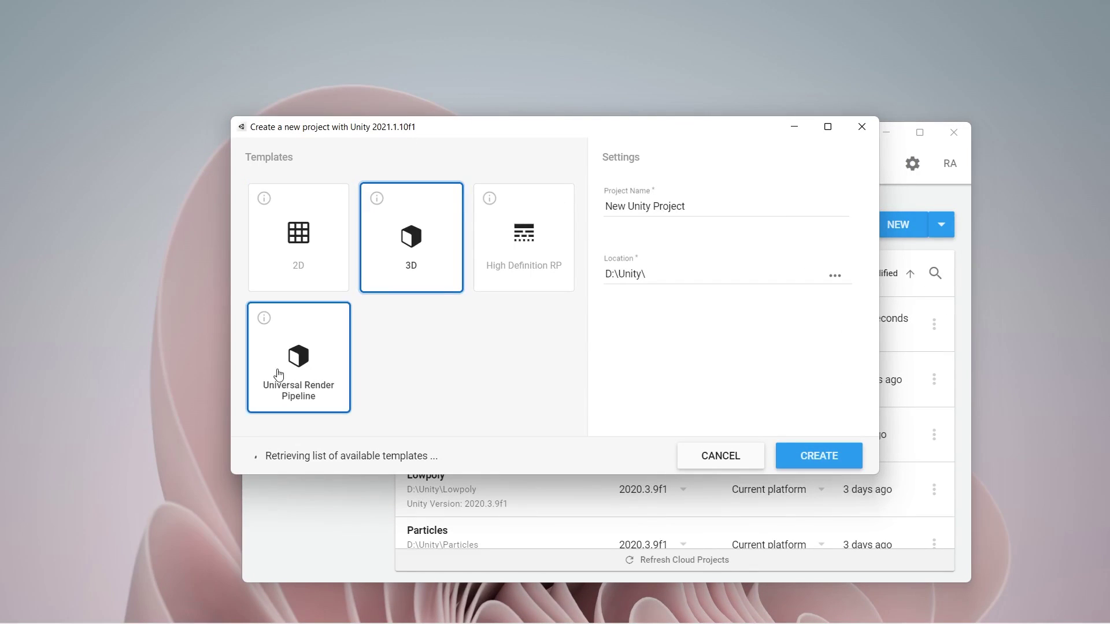
{"action": "left_click", "coordinate": [300, 359]}
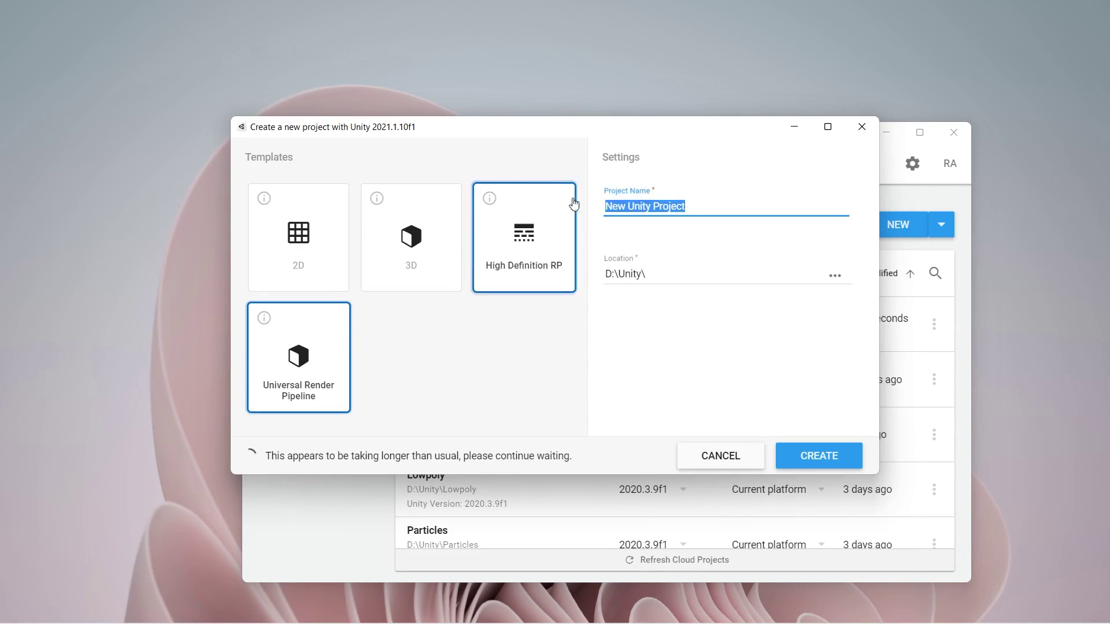
{"action": "type", "text": "Pixel Art W"}
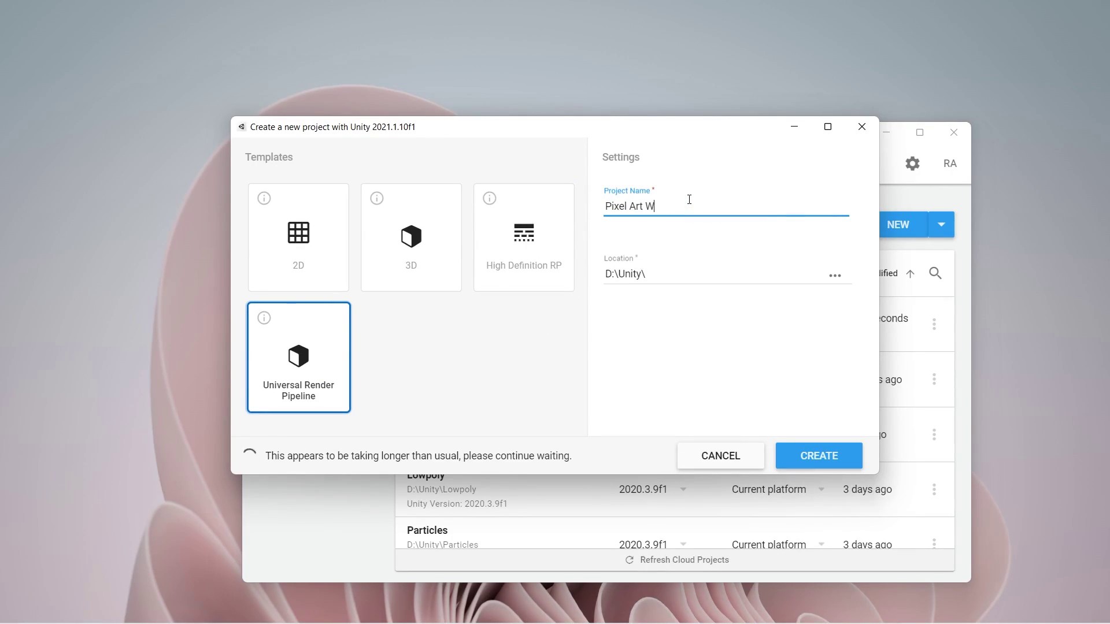
{"action": "key", "text": "BackSpace"}
{"action": "type", "text": "Veg"}
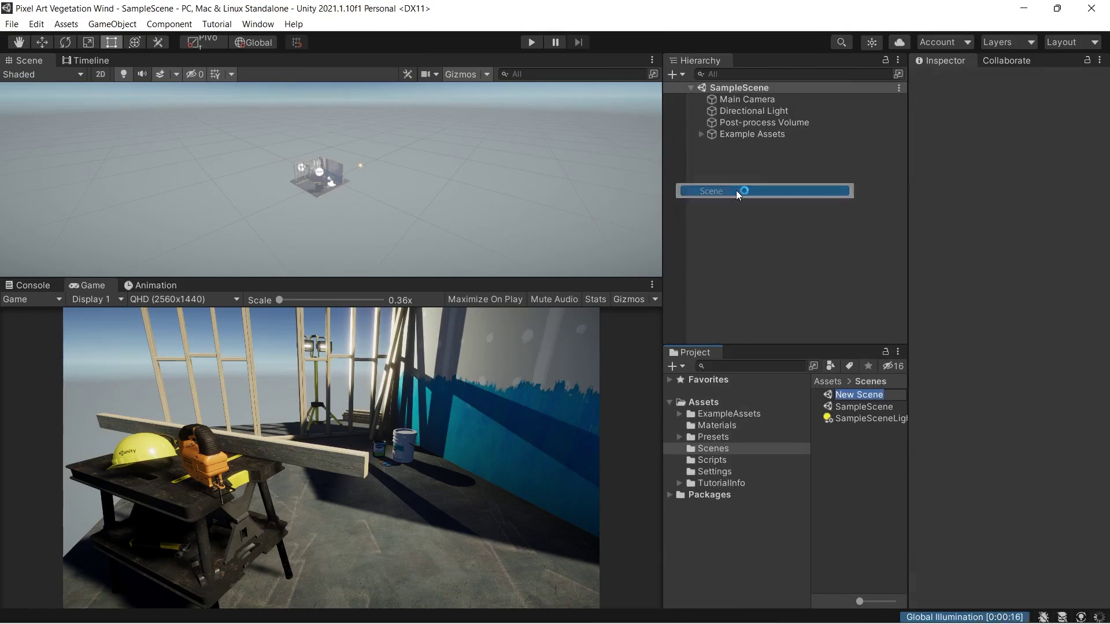
Name the new scene 'PixelArtWind', open it, and make the Game view taller
{"action": "type", "text": "PixelArtWind"}
{"action": "key", "text": "Return"}
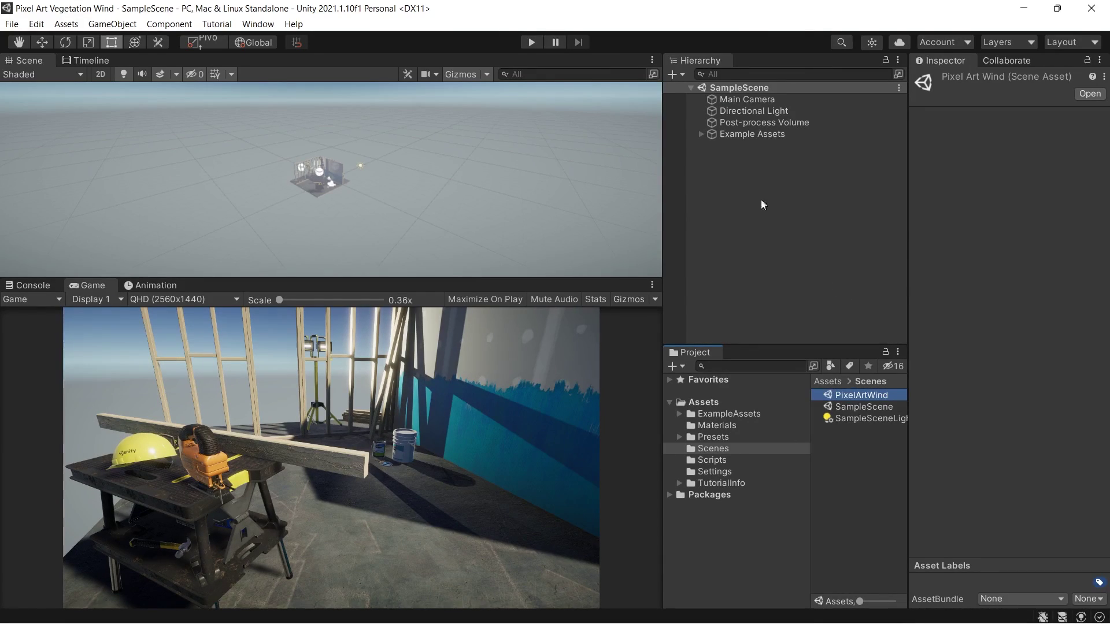
{"action": "double_click", "coordinate": [862, 395]}
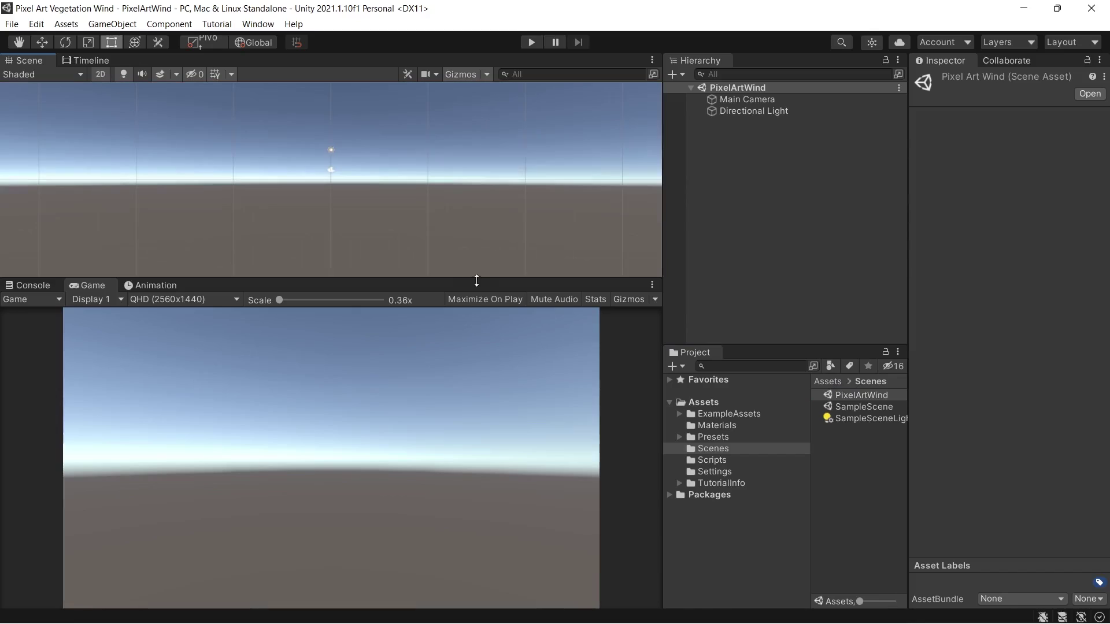
{"action": "left_click_drag", "start_coordinate": [476, 280], "coordinate": [473, 220]}
In the Package Manager, list My Assets and search for 'cl'
{"action": "left_click", "coordinate": [258, 24]}
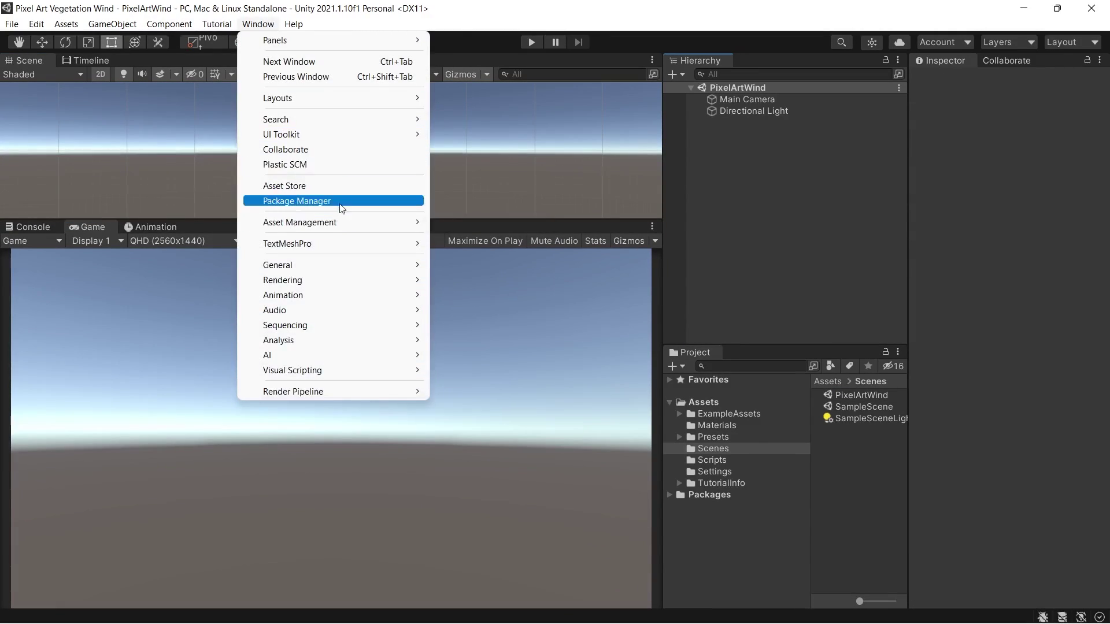
{"action": "left_click", "coordinate": [342, 201]}
{"action": "left_click", "coordinate": [95, 80]}
{"action": "left_click", "coordinate": [93, 132]}
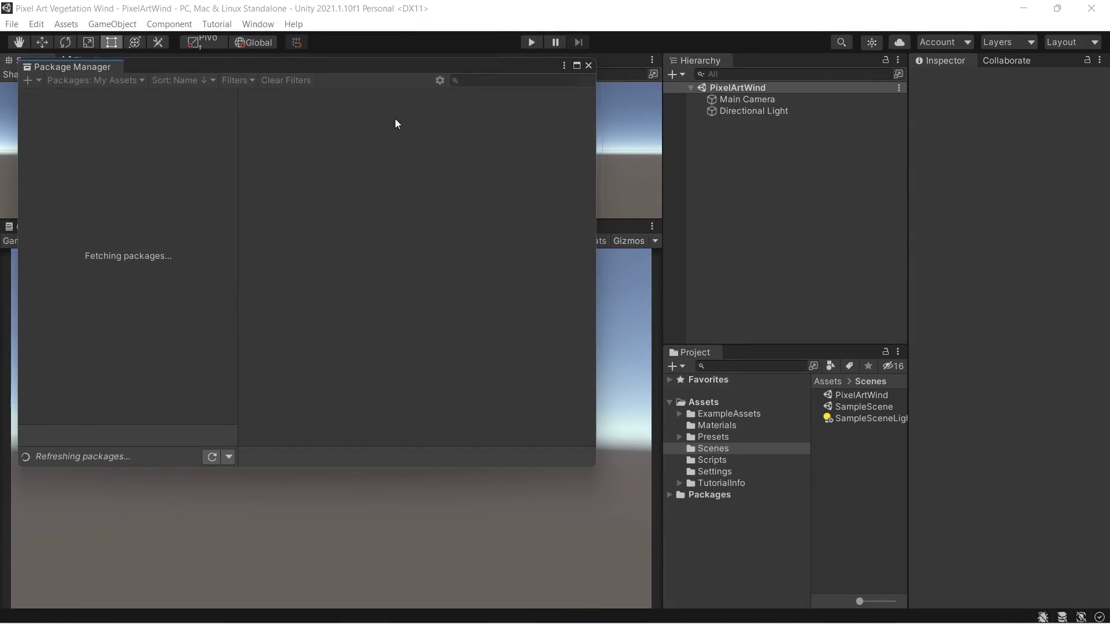
{"action": "left_click", "coordinate": [483, 80]}
{"action": "type", "text": "f"}
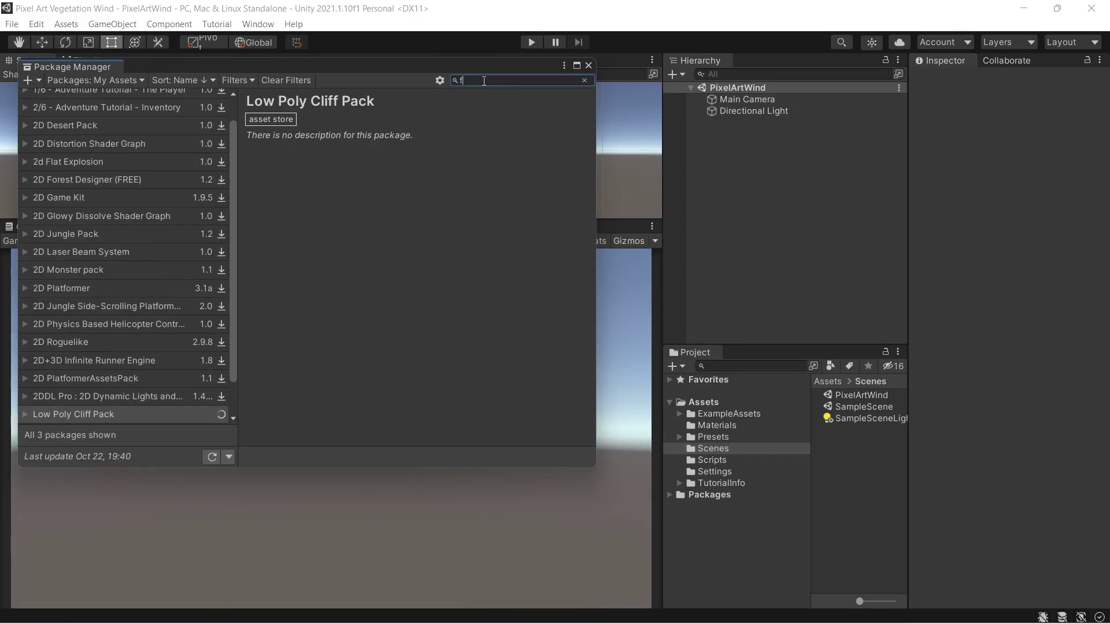
{"action": "key", "text": "BackSpace"}
{"action": "type", "text": "c"}
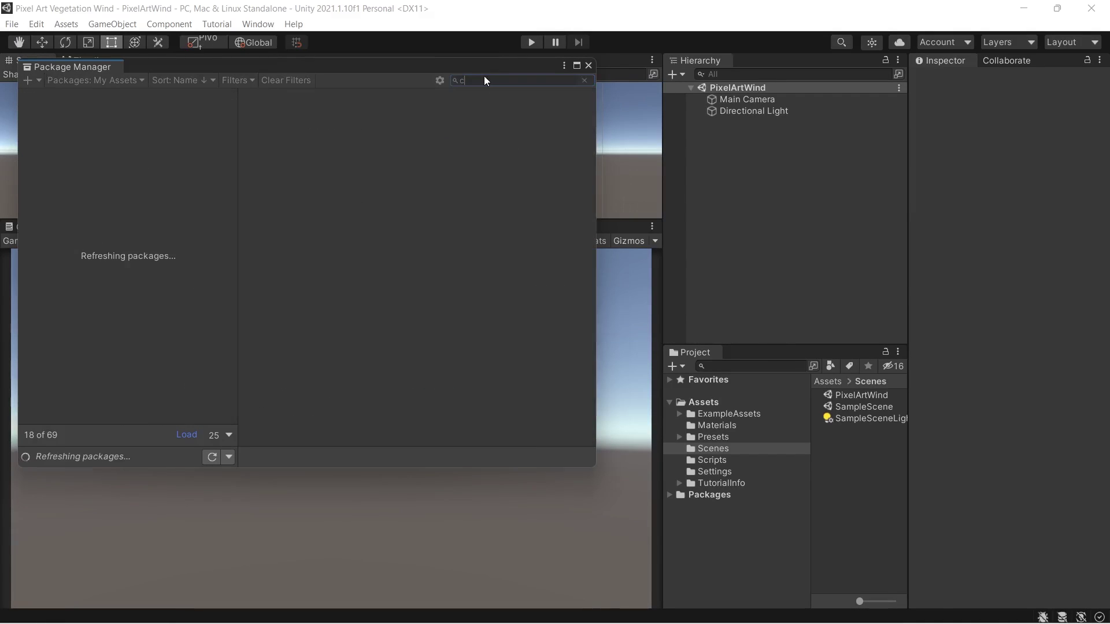
{"action": "type", "text": "l"}
Import the Magic Cliffs Pixel Art Environment package and check the objects sprite sheet in MagicCliffsArtwork
{"action": "left_click", "coordinate": [178, 151]}
{"action": "left_click", "coordinate": [117, 192]}
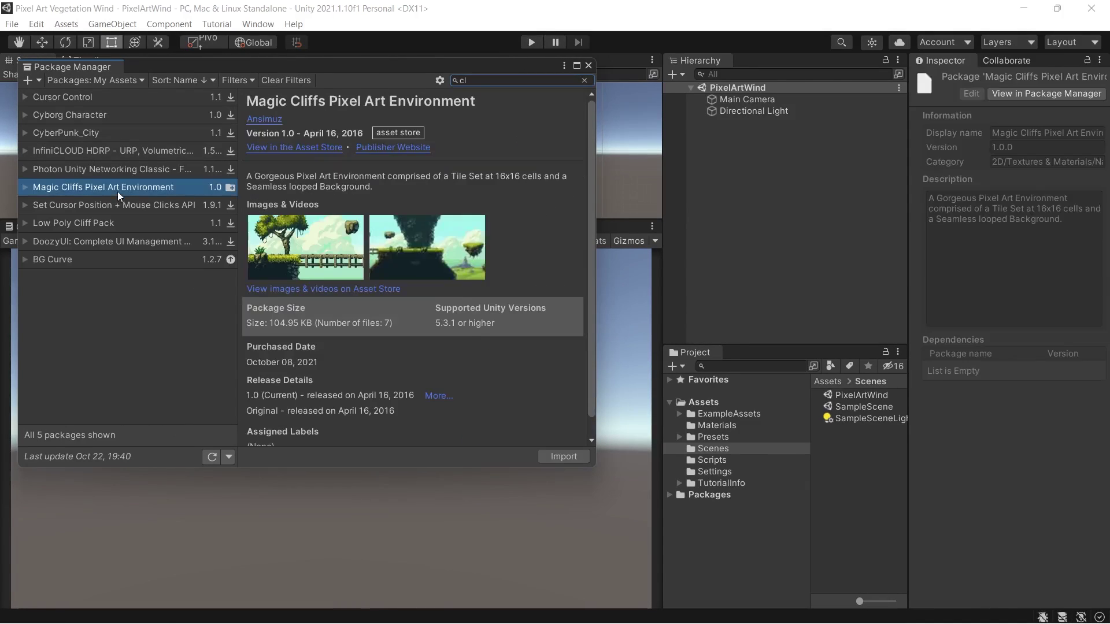
{"action": "left_click", "coordinate": [564, 457]}
{"action": "left_click", "coordinate": [666, 513]}
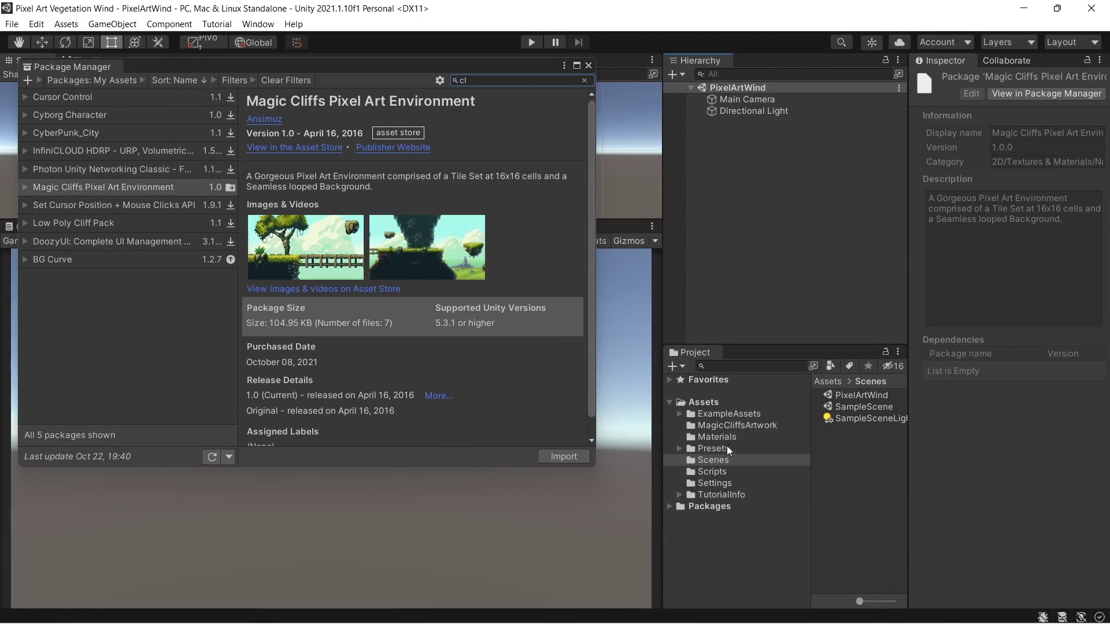
{"action": "left_click", "coordinate": [733, 426]}
{"action": "left_click", "coordinate": [849, 430]}
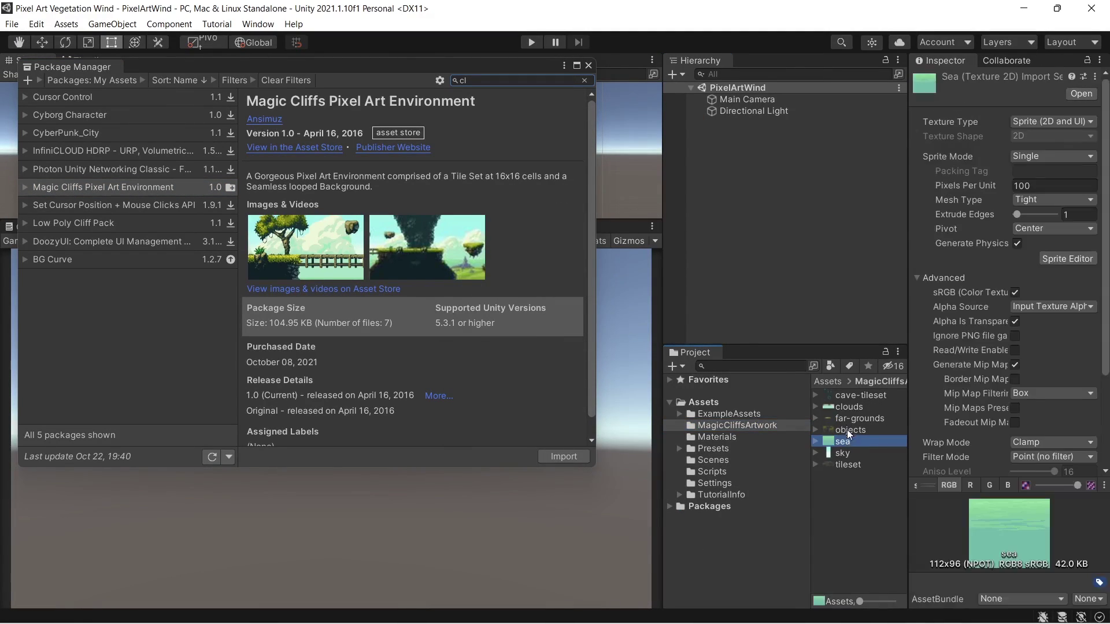
{"action": "left_click", "coordinate": [589, 65]}
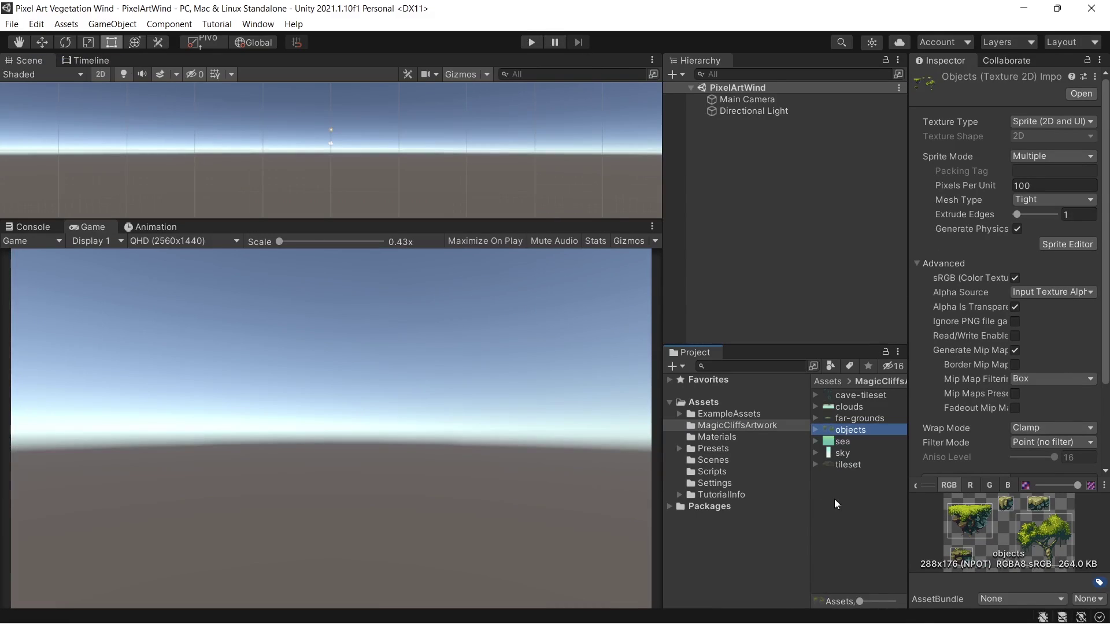
Reveal objects.png in File Explorer and open it with Adobe Photoshop 2020
{"action": "right_click", "coordinate": [864, 435]}
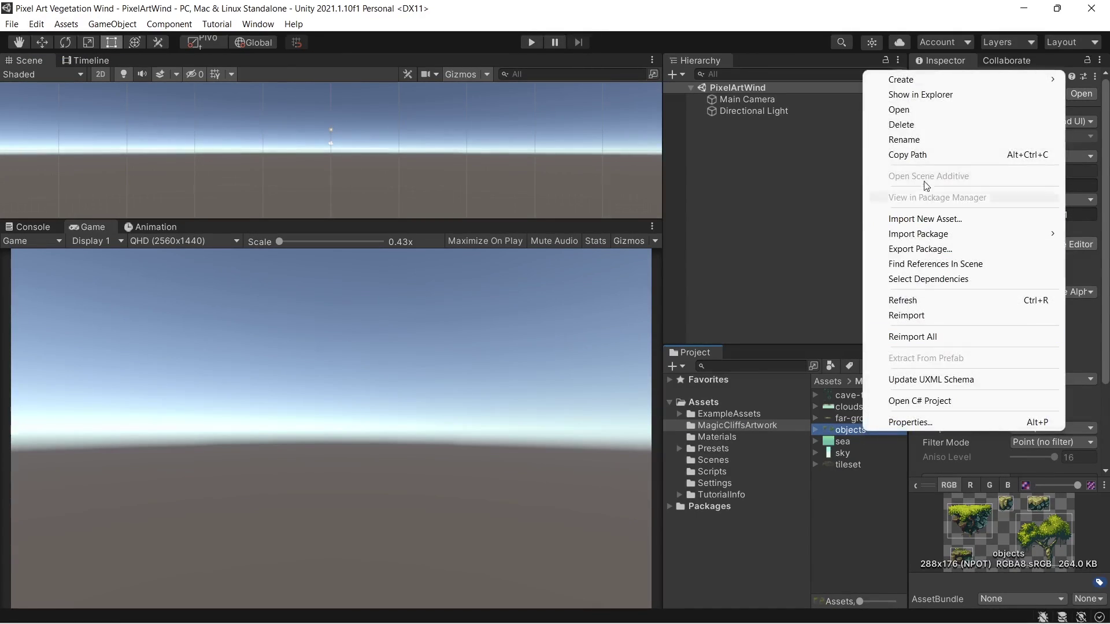
{"action": "left_click", "coordinate": [941, 97]}
{"action": "right_click", "coordinate": [536, 360]}
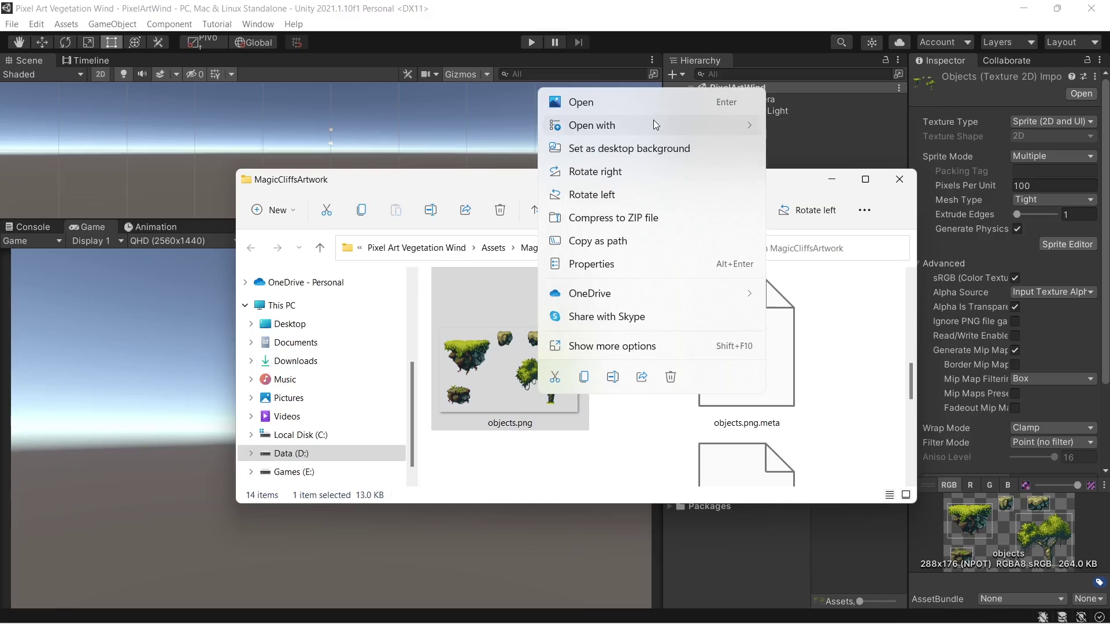
{"action": "mouse_move", "coordinate": [654, 119]}
{"action": "left_click", "coordinate": [853, 150]}
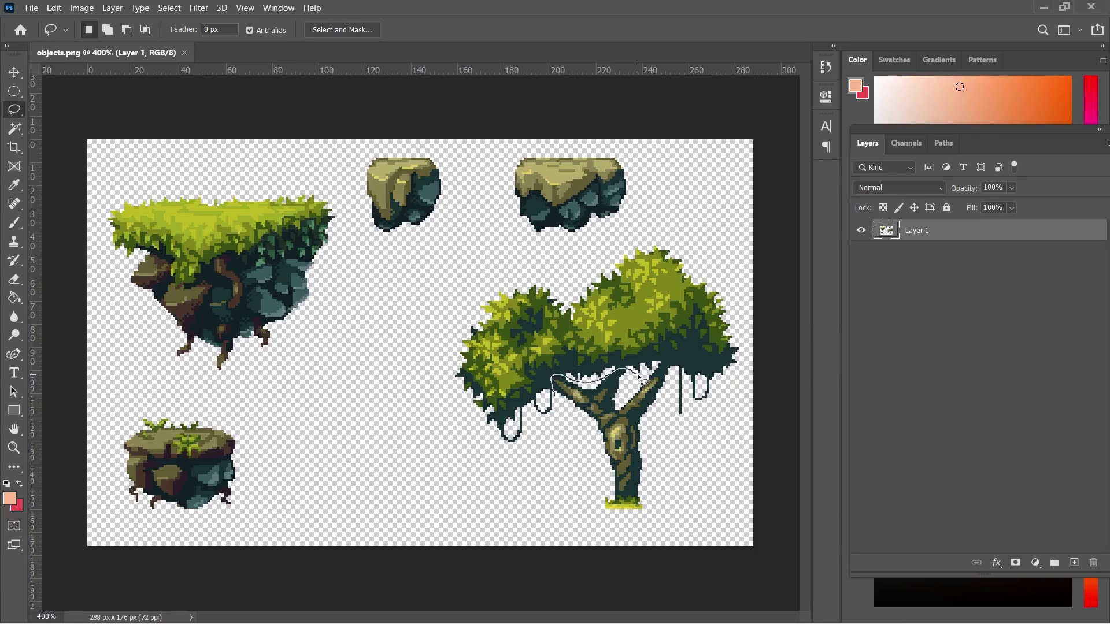
Cut the tree trunk onto its own layer and move it down and left
{"action": "left_click_drag", "start_coordinate": [581, 468], "coordinate": [581, 466]}
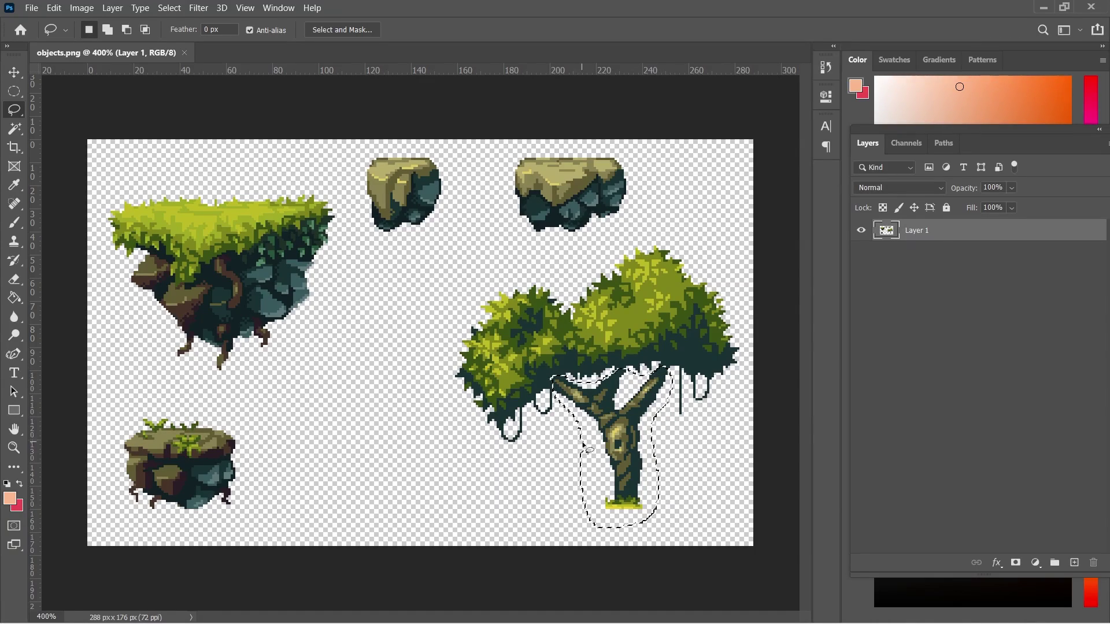
{"action": "key", "text": "ctrl+x"}
{"action": "key", "text": "ctrl+v"}
{"action": "key", "text": "v"}
{"action": "left_click_drag", "start_coordinate": [427, 386], "coordinate": [377, 503]}
{"action": "left_click", "coordinate": [917, 252]}
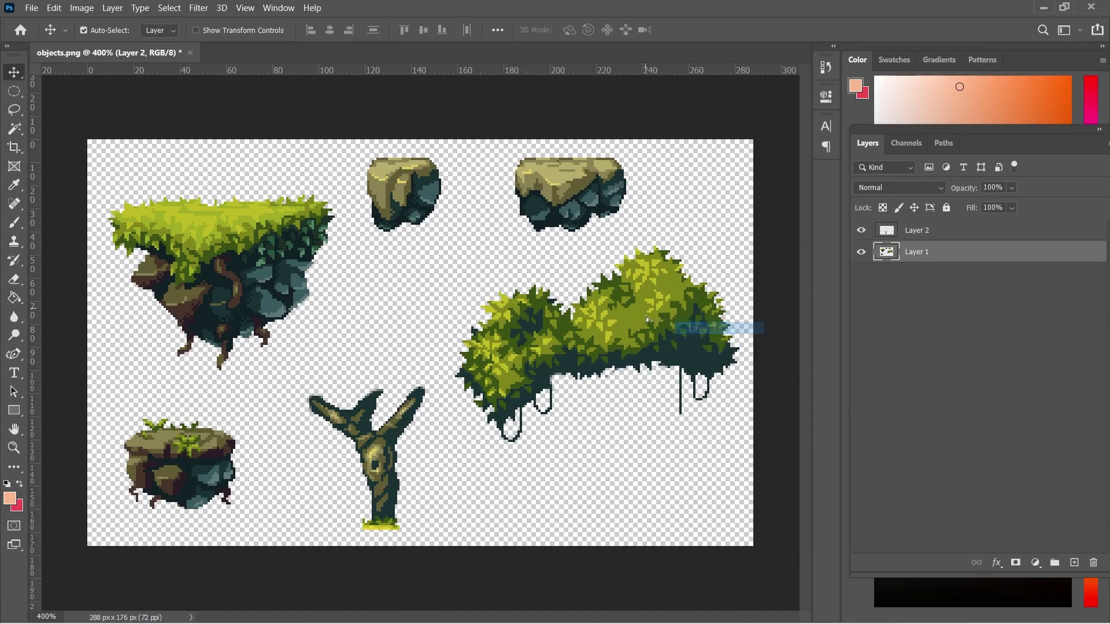
Lasso the leafy tree crown onto a new layer and move it bottom right
{"action": "key", "text": "l"}
{"action": "mouse_move", "coordinate": [450, 310]}
{"action": "left_mouse_down"}
{"action": "mouse_move", "coordinate": [733, 437]}
{"action": "mouse_move", "coordinate": [457, 404]}
{"action": "left_mouse_up"}
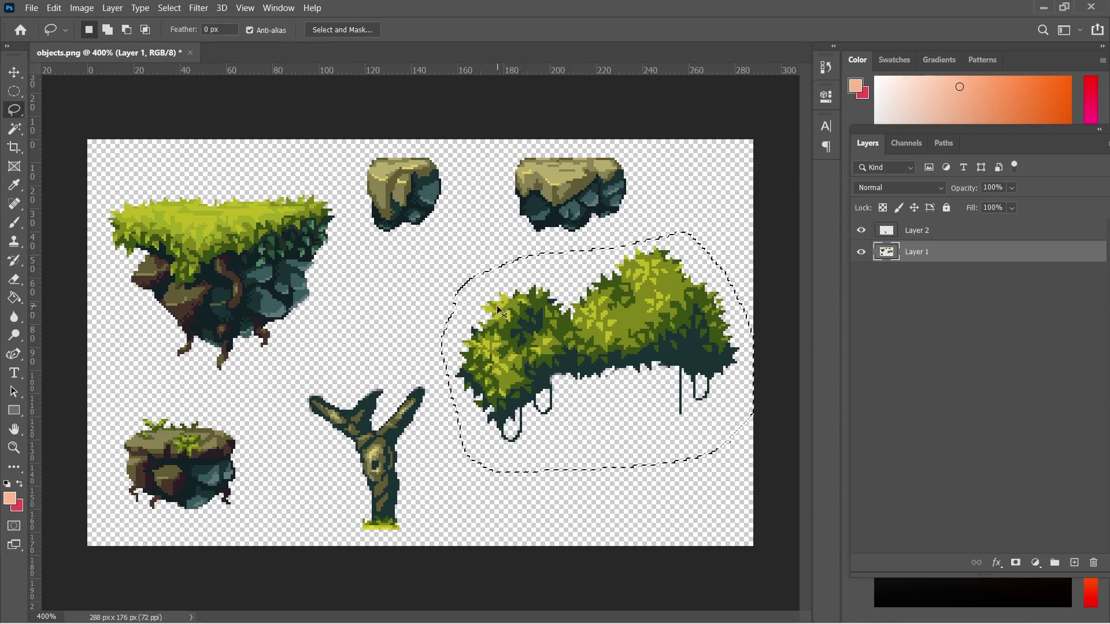
{"action": "key", "text": "ctrl+x"}
{"action": "key", "text": "ctrl+v"}
{"action": "key", "text": "v"}
{"action": "left_click_drag", "start_coordinate": [475, 255], "coordinate": [639, 377]}
Separate the right-hand rock onto a new layer and move it right
{"action": "key", "text": "l"}
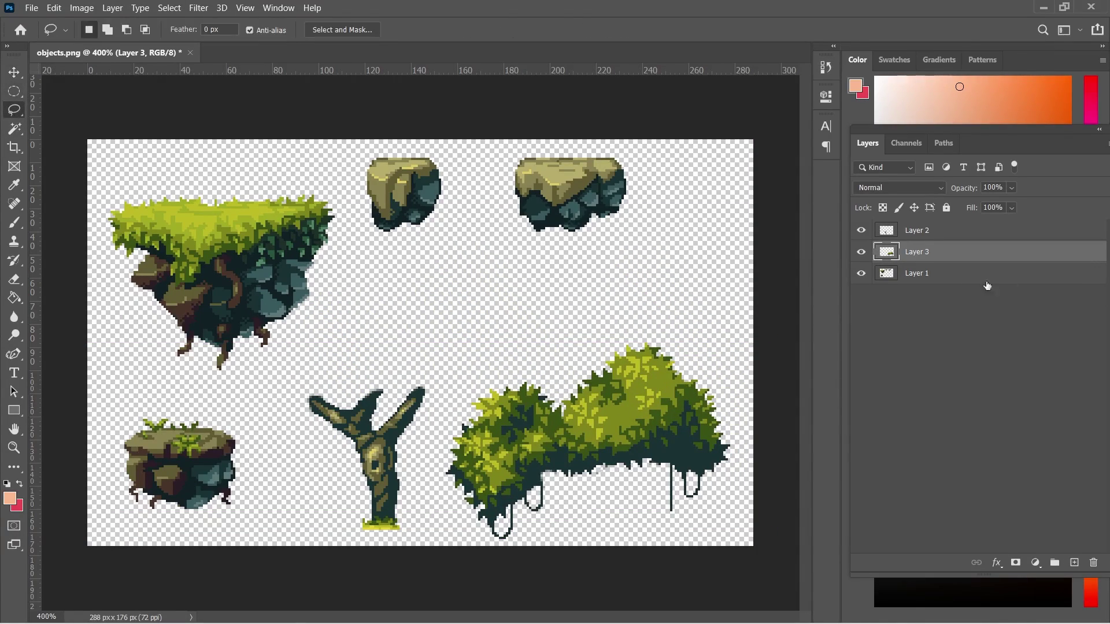
{"action": "left_click", "coordinate": [986, 276]}
{"action": "mouse_move", "coordinate": [483, 240]}
{"action": "left_mouse_down"}
{"action": "mouse_move", "coordinate": [674, 223]}
{"action": "mouse_move", "coordinate": [541, 220]}
{"action": "left_mouse_up"}
{"action": "key", "text": "ctrl+x"}
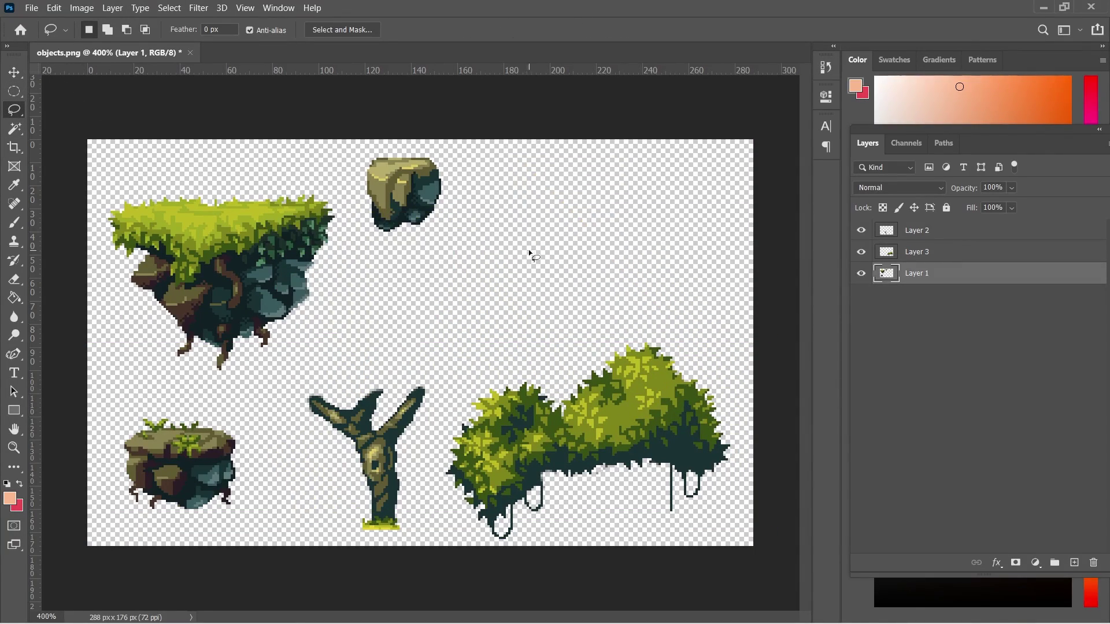
{"action": "key", "text": "ctrl+v"}
{"action": "key", "text": "v"}
{"action": "left_click_drag", "start_coordinate": [422, 338], "coordinate": [653, 257]}
Separate the top-centre rock onto a new layer beside the other rock
{"action": "key", "text": "l"}
{"action": "left_click", "coordinate": [1041, 295]}
{"action": "mouse_move", "coordinate": [439, 153]}
{"action": "left_mouse_down"}
{"action": "mouse_move", "coordinate": [393, 249]}
{"action": "mouse_move", "coordinate": [451, 234]}
{"action": "left_mouse_up"}
{"action": "key", "text": "ctrl+x"}
{"action": "key", "text": "ctrl+v"}
{"action": "key", "text": "v"}
{"action": "left_click_drag", "start_coordinate": [440, 330], "coordinate": [532, 245]}
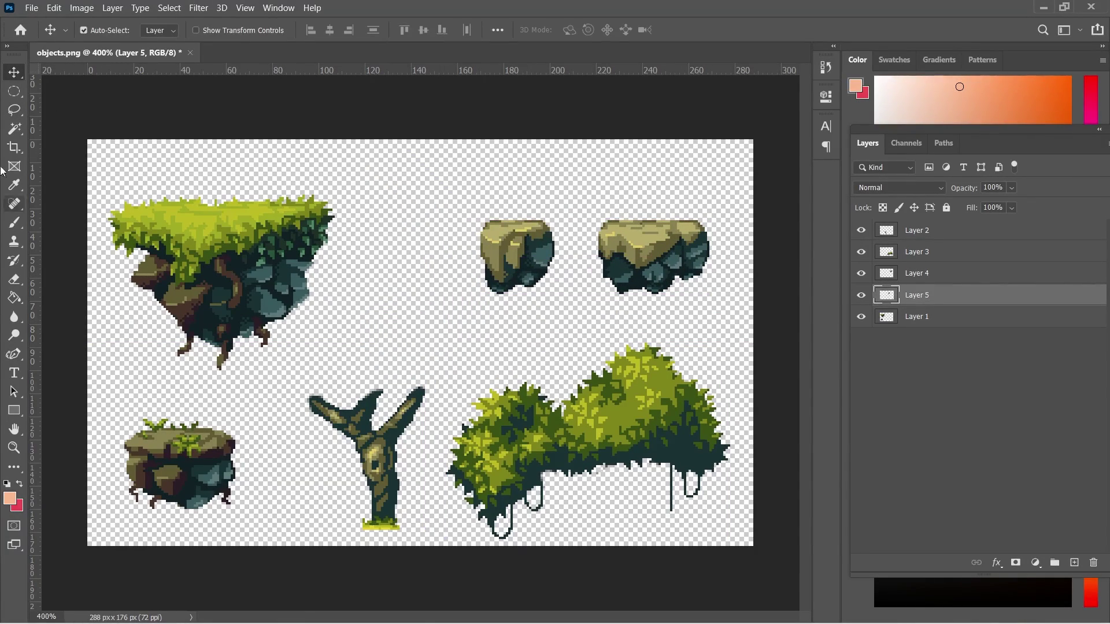
Cut the island's grassy top onto a new layer and move it to the top left
{"action": "key", "text": "l"}
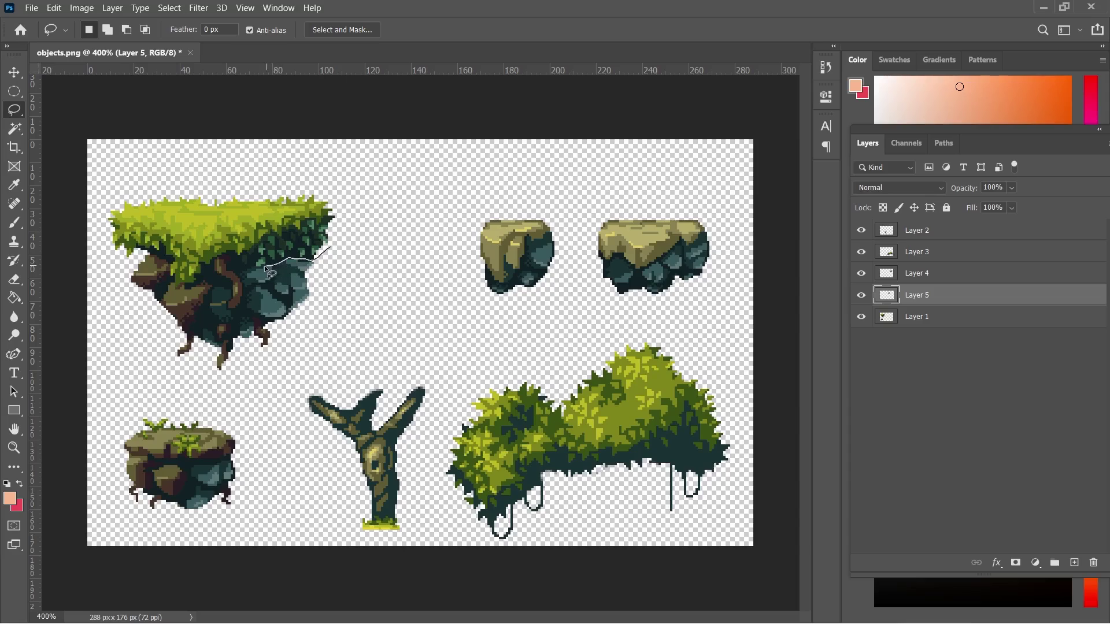
{"action": "left_click_drag", "start_coordinate": [231, 259], "coordinate": [224, 252]}
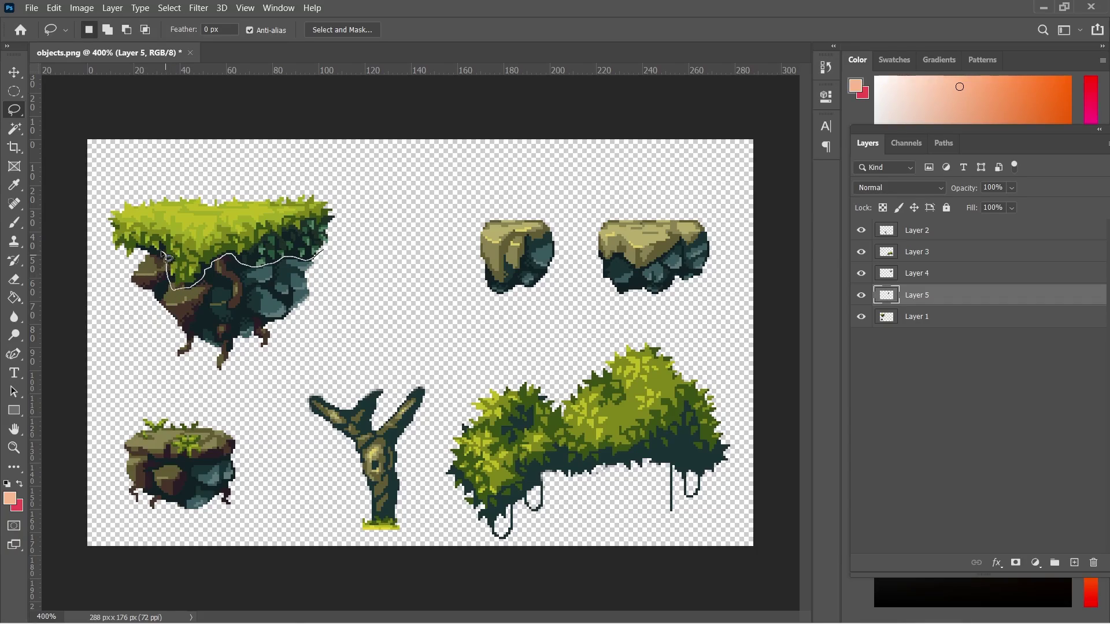
{"action": "left_click", "coordinate": [360, 246]}
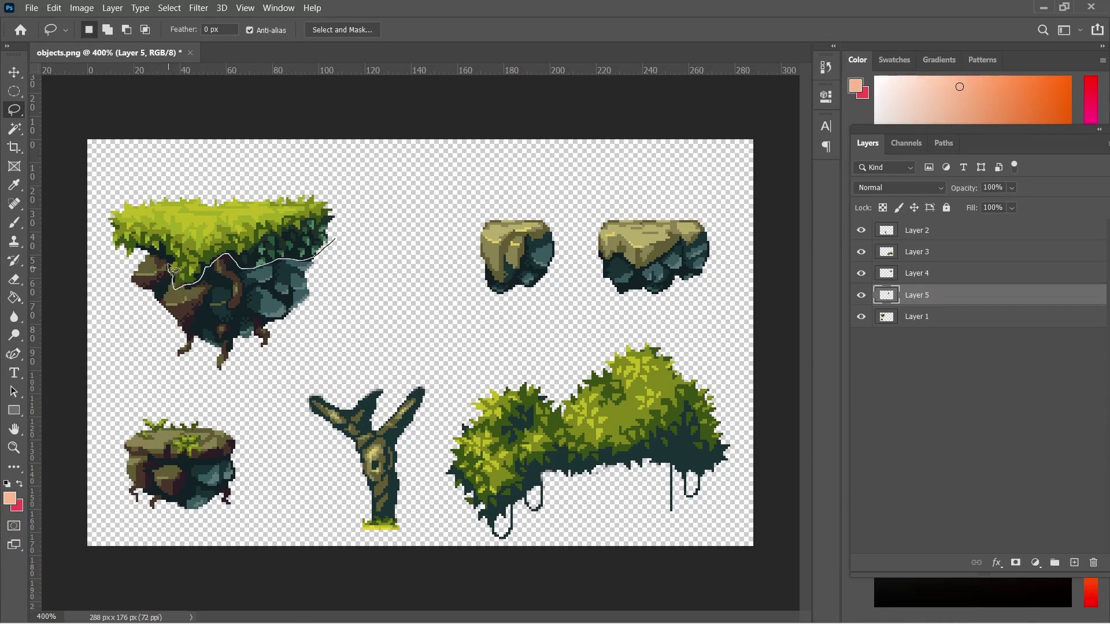
{"action": "left_click_drag", "start_coordinate": [99, 209], "coordinate": [370, 230]}
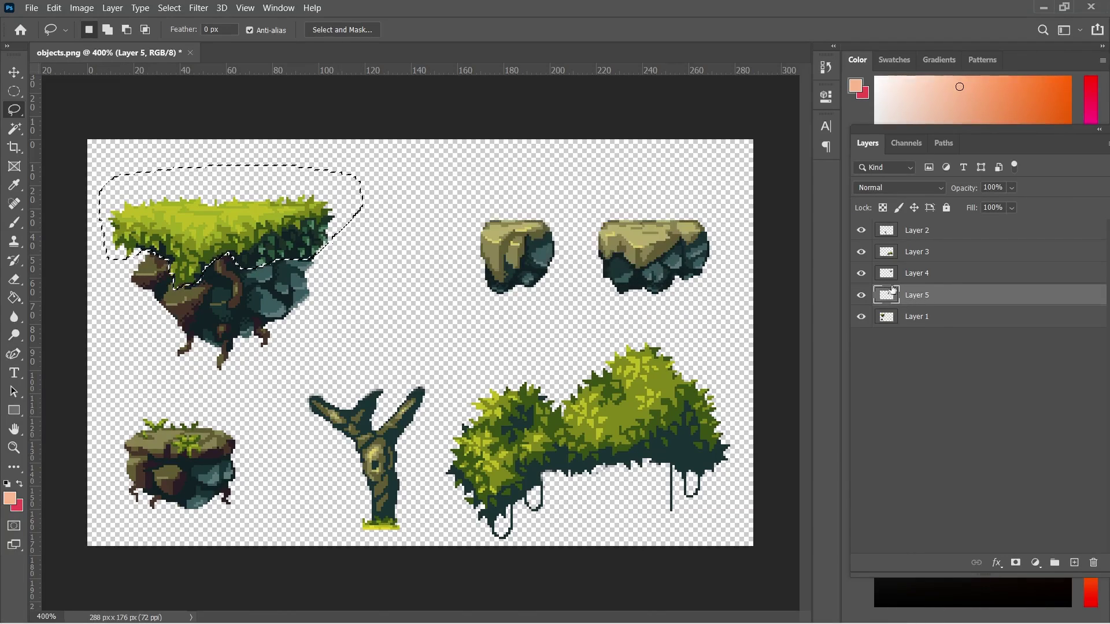
{"action": "key", "text": "ctrl+x"}
{"action": "key", "text": "ctrl+v"}
{"action": "left_click", "coordinate": [14, 72]}
{"action": "left_click_drag", "start_coordinate": [485, 302], "coordinate": [283, 167]}
Cut the island's rocky underside with an elliptical selection and move it left
{"action": "key", "text": "m"}
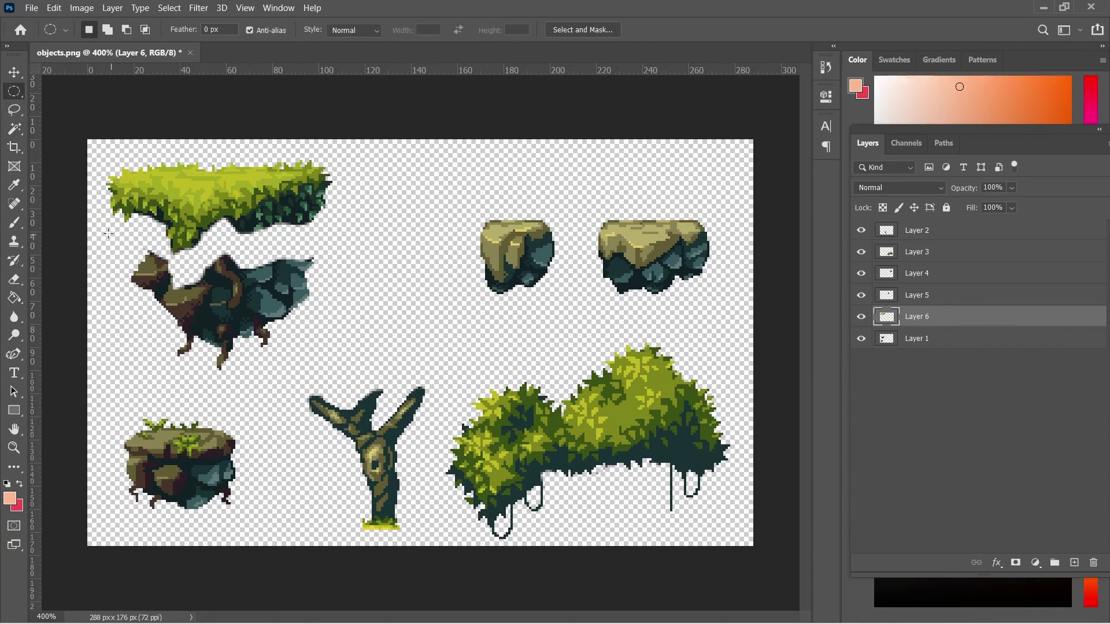
{"action": "left_click_drag", "start_coordinate": [109, 232], "coordinate": [357, 373]}
{"action": "left_click", "coordinate": [917, 338]}
{"action": "key", "text": "ctrl+x"}
{"action": "key", "text": "ctrl+v"}
{"action": "key", "text": "v"}
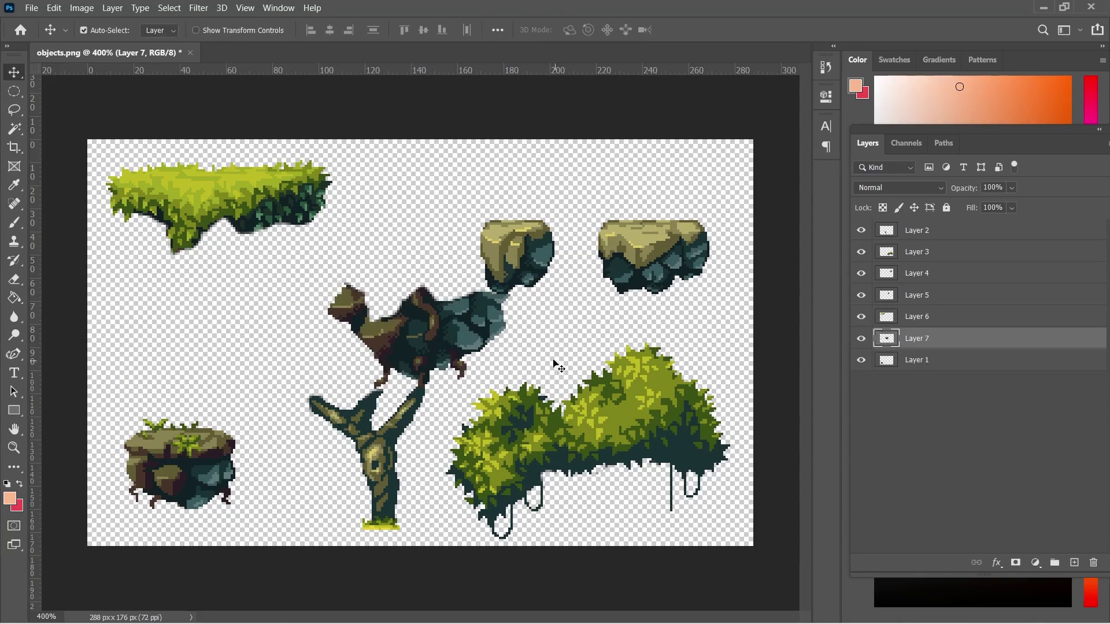
{"action": "left_click_drag", "start_coordinate": [554, 364], "coordinate": [345, 366]}
Rearrange the leaves, rocks, trunk and small grassy rock so the pieces sit apart
{"action": "left_click_drag", "start_coordinate": [647, 400], "coordinate": [590, 197]}
{"action": "left_click_drag", "start_coordinate": [688, 255], "coordinate": [708, 469]}
{"action": "left_click_drag", "start_coordinate": [508, 289], "coordinate": [525, 493]}
{"action": "left_click_drag", "start_coordinate": [662, 455], "coordinate": [672, 448]}
{"action": "left_click_drag", "start_coordinate": [381, 435], "coordinate": [428, 425]}
{"action": "left_click_drag", "start_coordinate": [559, 239], "coordinate": [590, 273]}
{"action": "right_click", "coordinate": [207, 491]}
{"action": "left_click", "coordinate": [226, 494]}
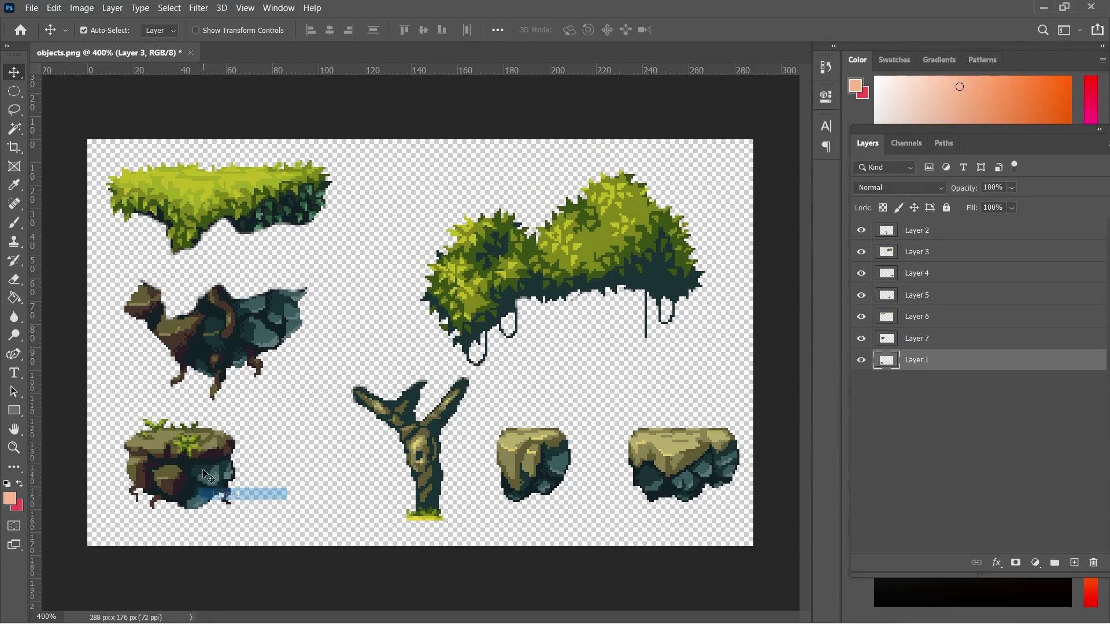
{"action": "left_click_drag", "start_coordinate": [226, 492], "coordinate": [253, 500]}
Merge all layers into a single layer and save objects.png
{"action": "key", "text": "alt+]"}
{"action": "left_click", "coordinate": [965, 232]}
{"action": "right_click", "coordinate": [965, 232]}
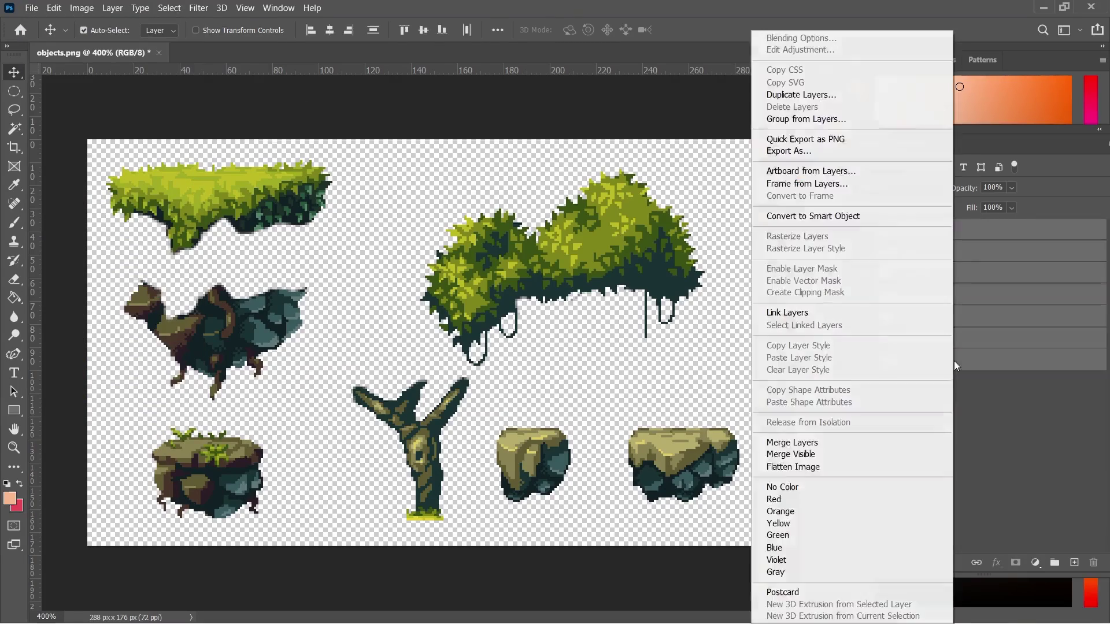
{"action": "left_click", "coordinate": [782, 468]}
{"action": "left_click", "coordinate": [31, 7]}
{"action": "left_click", "coordinate": [52, 163]}
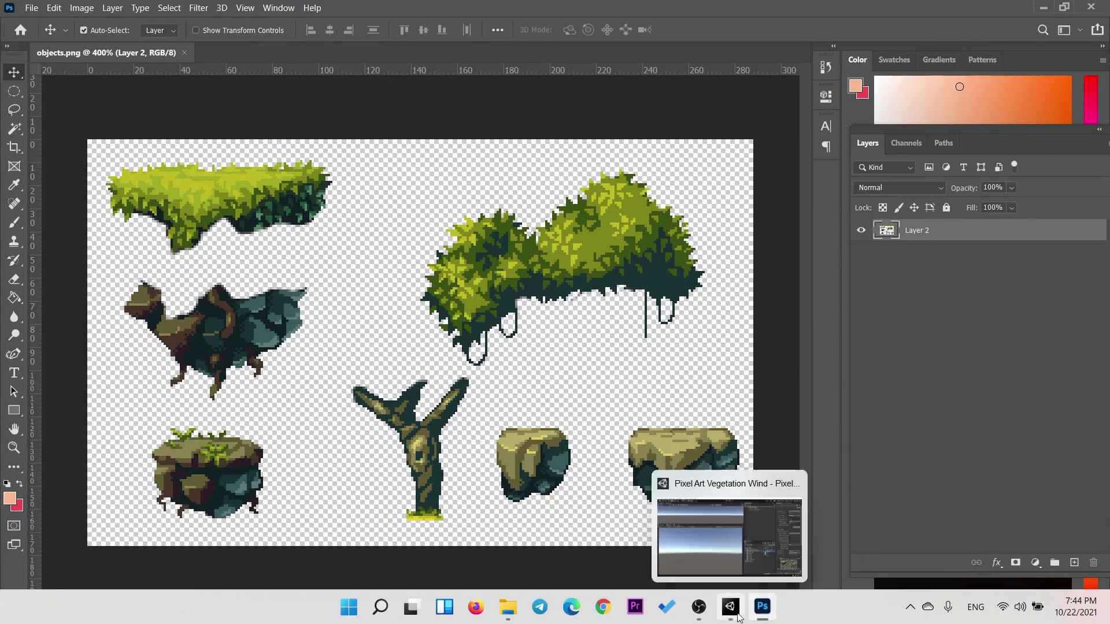
Try the Sprite Editor on objects in Unity and dismiss the missing-package error
{"action": "left_click", "coordinate": [763, 607]}
{"action": "left_click", "coordinate": [1068, 244]}
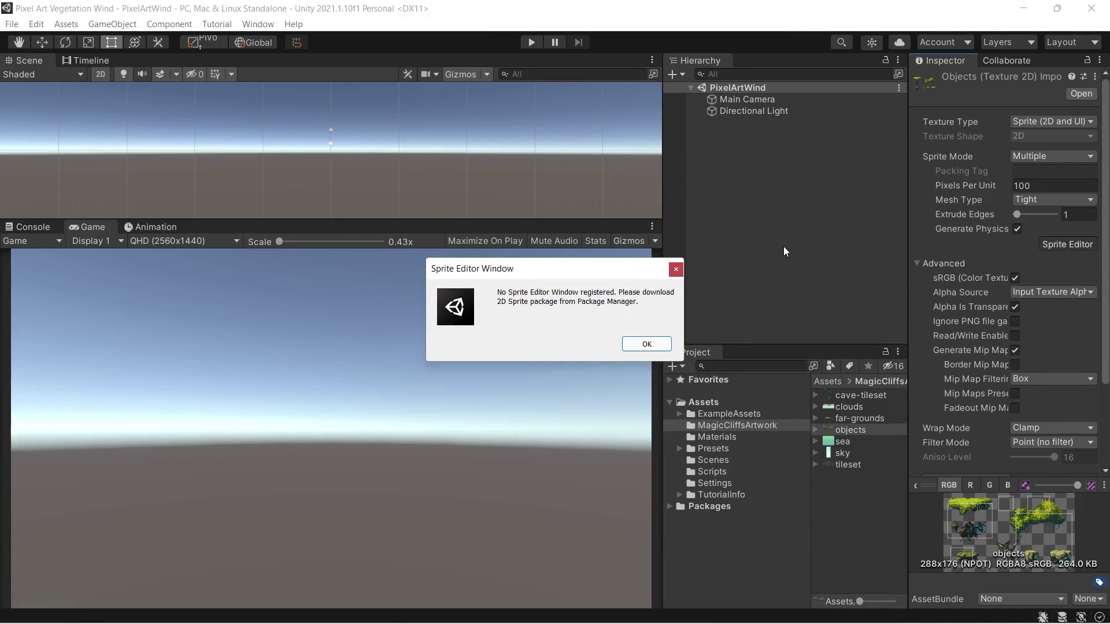
{"action": "left_click", "coordinate": [646, 345]}
{"action": "left_click", "coordinate": [1065, 242]}
{"action": "left_click", "coordinate": [646, 350]}
Install the 2D Sprite package from the Unity Registry in the Package Manager
{"action": "left_click", "coordinate": [258, 24]}
{"action": "left_click", "coordinate": [318, 198]}
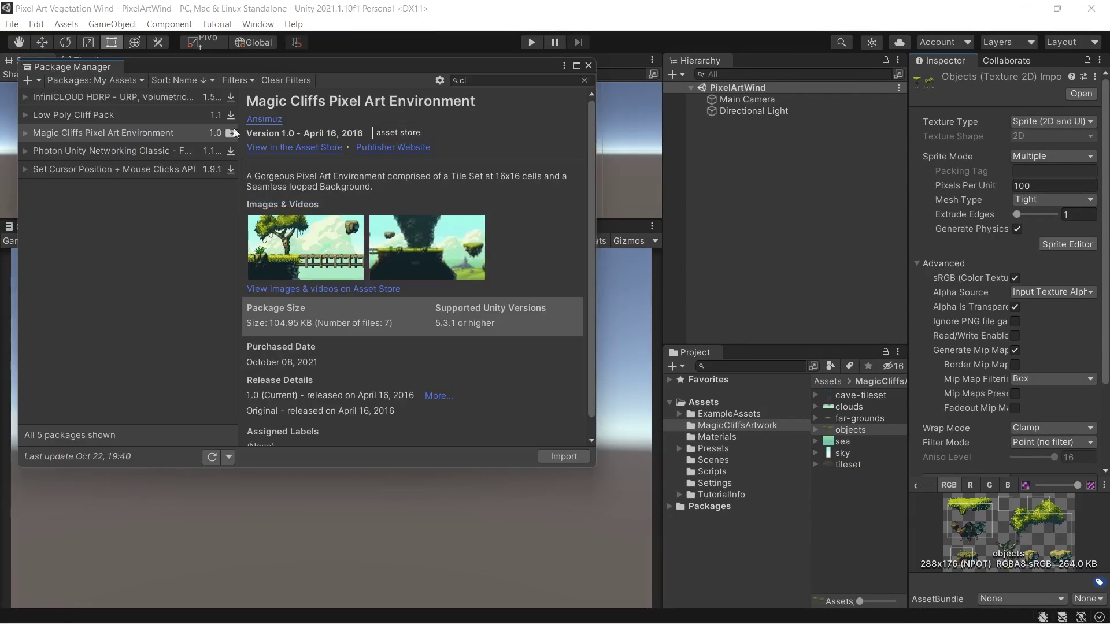
{"action": "left_click", "coordinate": [125, 84]}
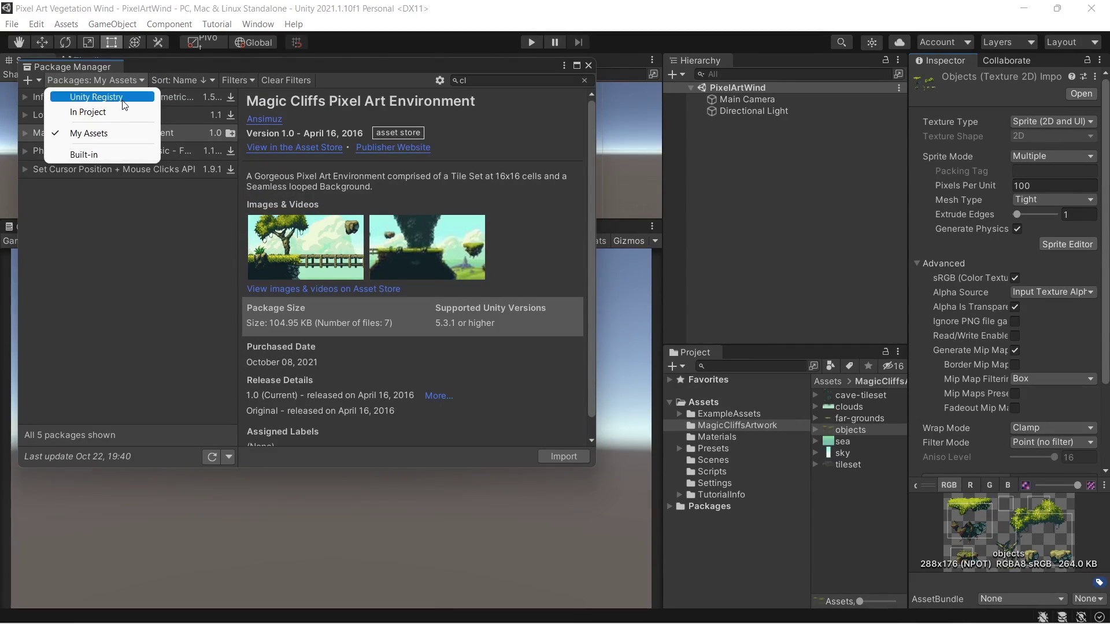
{"action": "left_click", "coordinate": [122, 98]}
{"action": "left_click", "coordinate": [105, 151]}
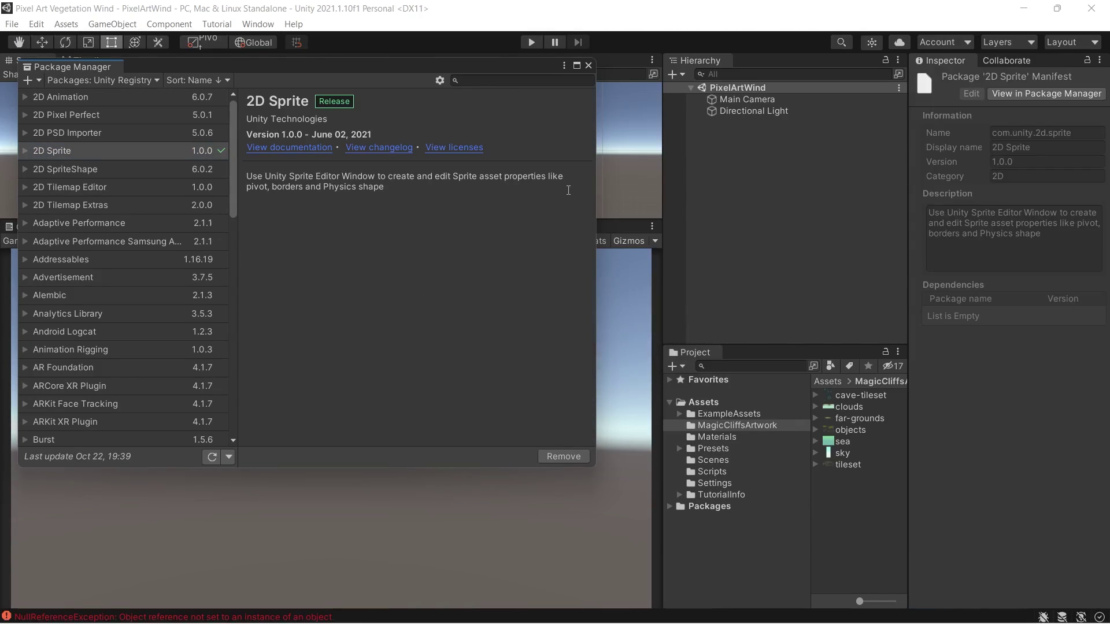
{"action": "left_click", "coordinate": [589, 65]}
Automatically slice the objects texture into separate sprites in the Sprite Editor
{"action": "left_click", "coordinate": [850, 430]}
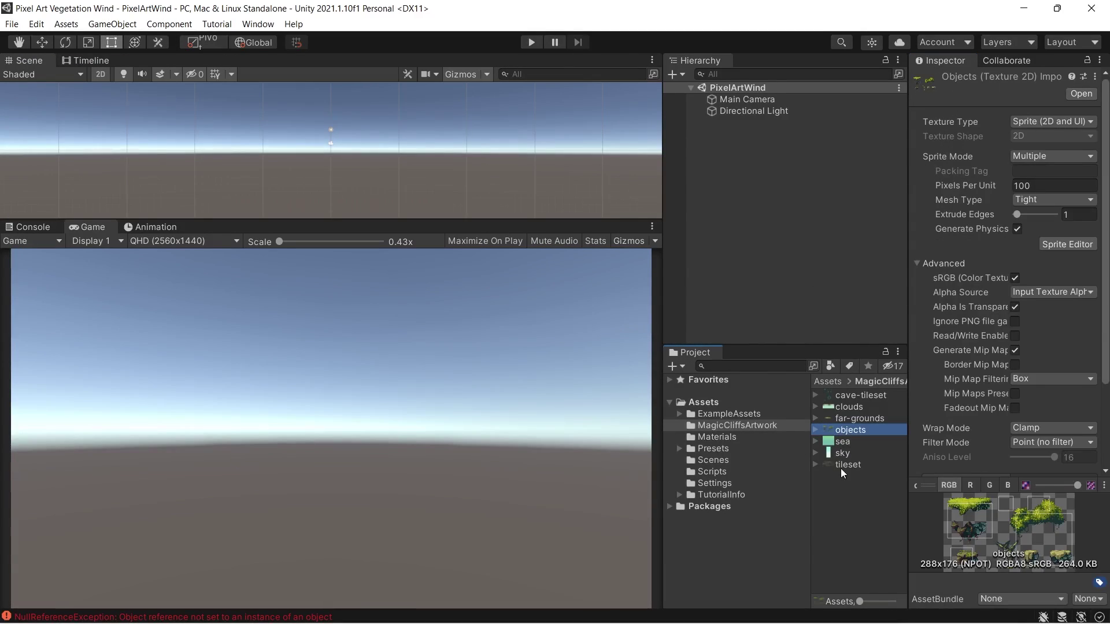
{"action": "left_click", "coordinate": [1067, 244]}
{"action": "left_click", "coordinate": [84, 26]}
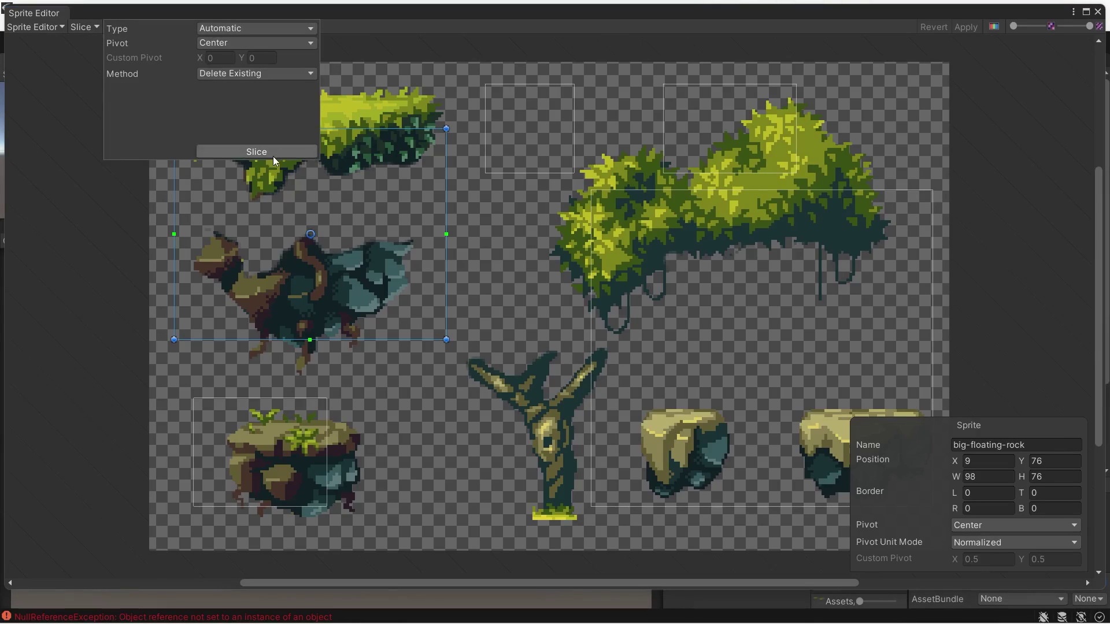
{"action": "left_click", "coordinate": [256, 151]}
Apply the sprite slices and give the Main Camera a solid light grey background
{"action": "left_click", "coordinate": [404, 173]}
{"action": "left_click", "coordinate": [1098, 12]}
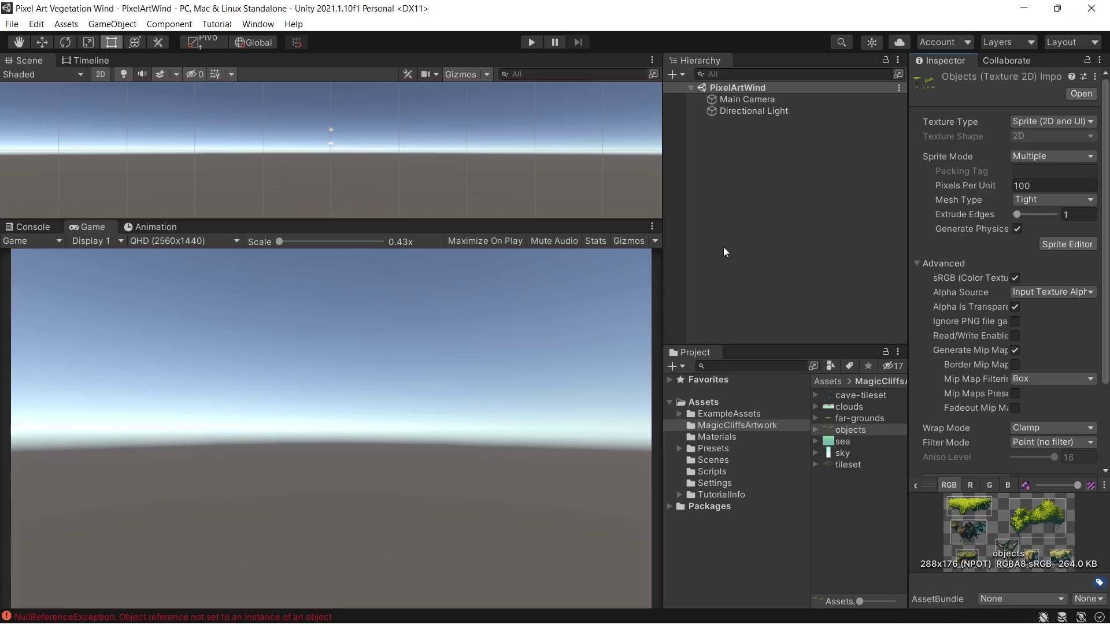
{"action": "left_click", "coordinate": [747, 99]}
{"action": "left_click", "coordinate": [754, 110]}
{"action": "left_click", "coordinate": [747, 98]}
{"action": "scroll", "coordinate": [1006, 346], "scroll_direction": "down", "scroll_amount": 3}
{"action": "left_click", "coordinate": [1052, 456]}
{"action": "left_click", "coordinate": [1027, 491]}
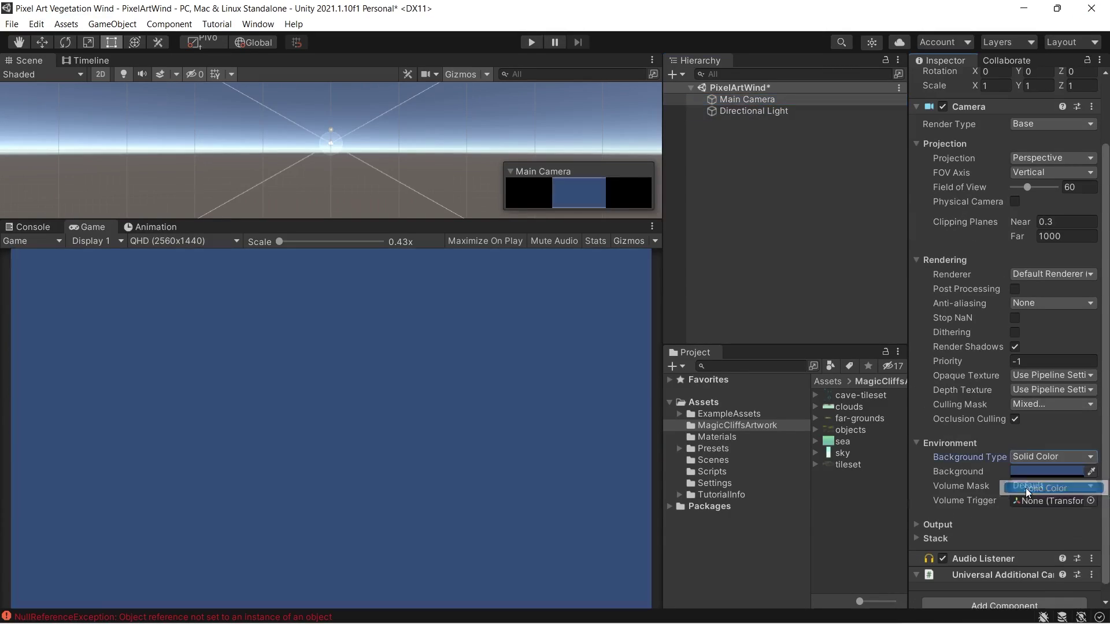
{"action": "left_click", "coordinate": [1047, 471]}
{"action": "left_click_drag", "start_coordinate": [994, 382], "coordinate": [983, 358]}
{"action": "left_click", "coordinate": [851, 450]}
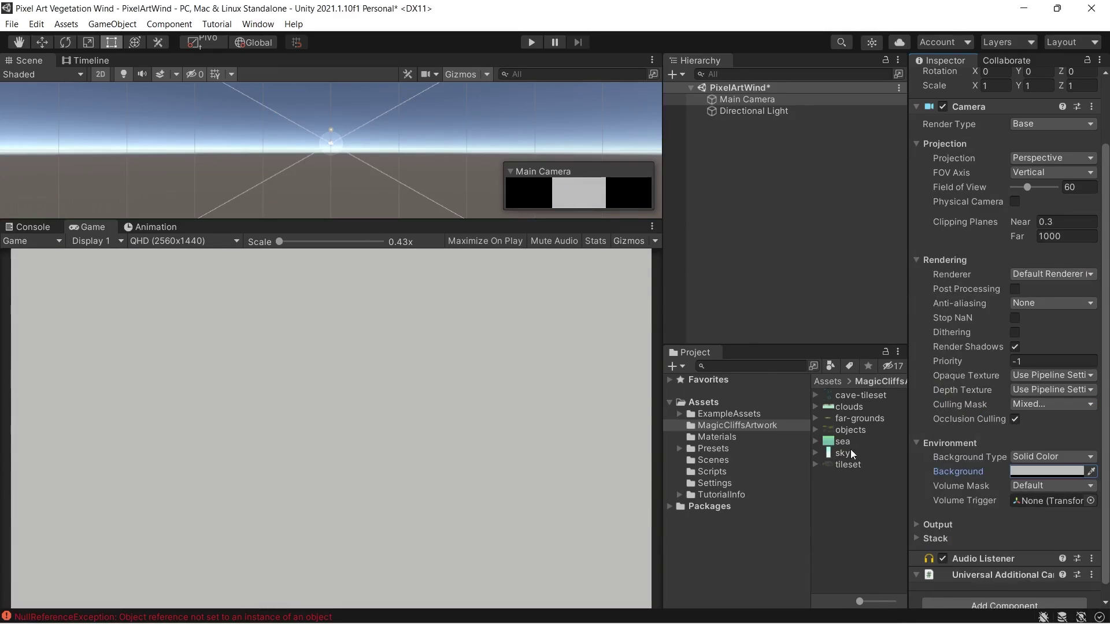
Add the objects_1 leaves and objects_3 trunk sprites to the scene
{"action": "left_click", "coordinate": [833, 407]}
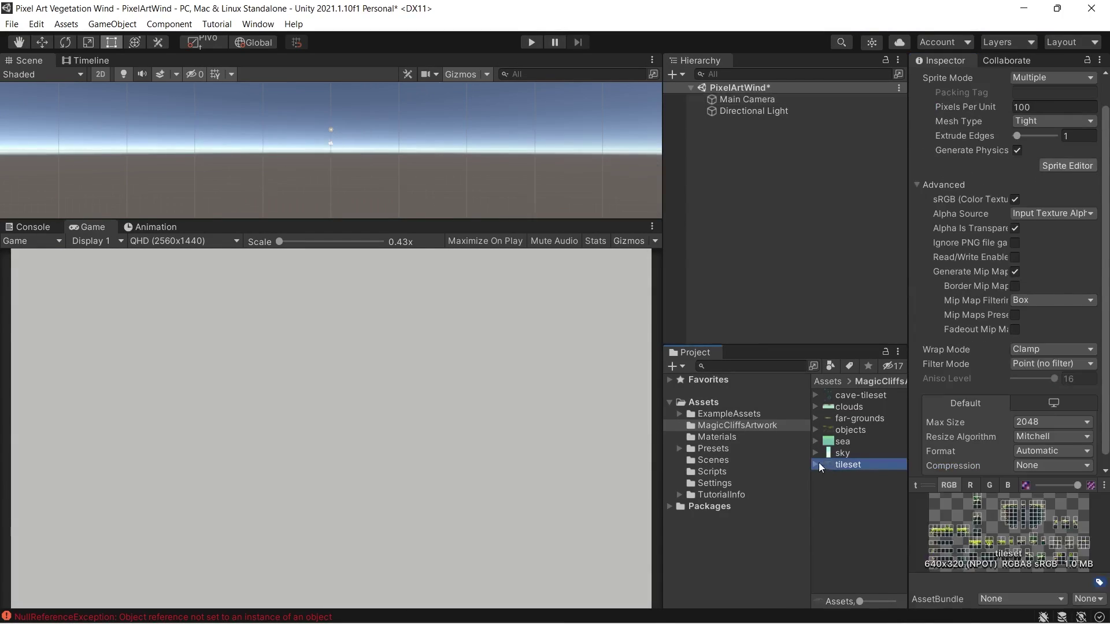
{"action": "left_click", "coordinate": [833, 430]}
{"action": "left_click", "coordinate": [815, 430]}
{"action": "left_click", "coordinate": [848, 442]}
{"action": "left_click_drag", "start_coordinate": [854, 453], "coordinate": [799, 217]}
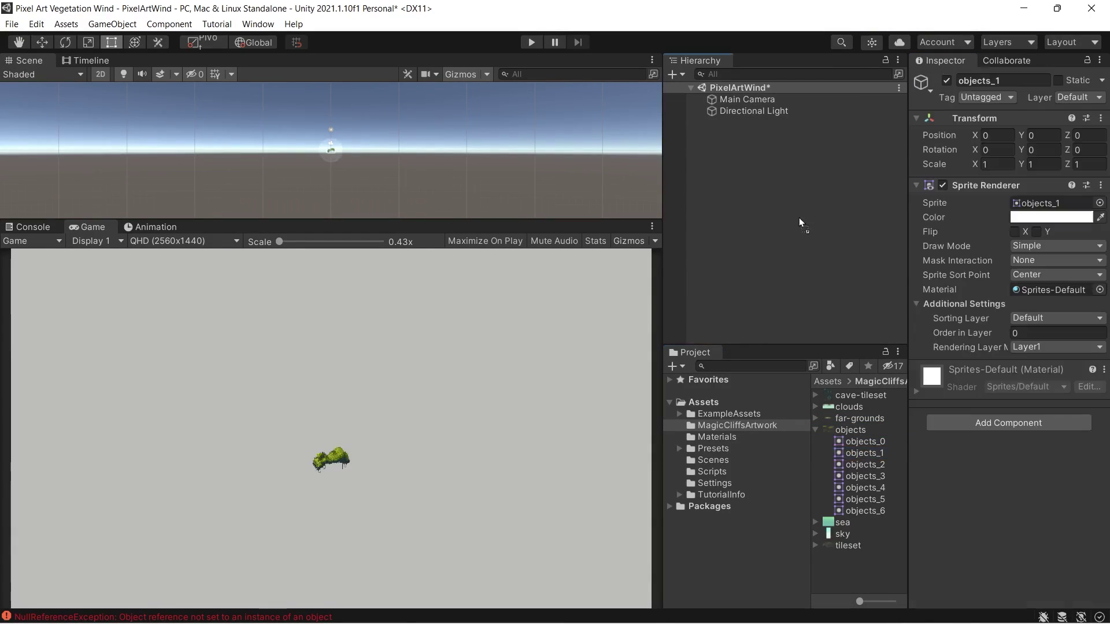
{"action": "left_click", "coordinate": [870, 476]}
{"action": "left_click_drag", "start_coordinate": [869, 477], "coordinate": [755, 127]}
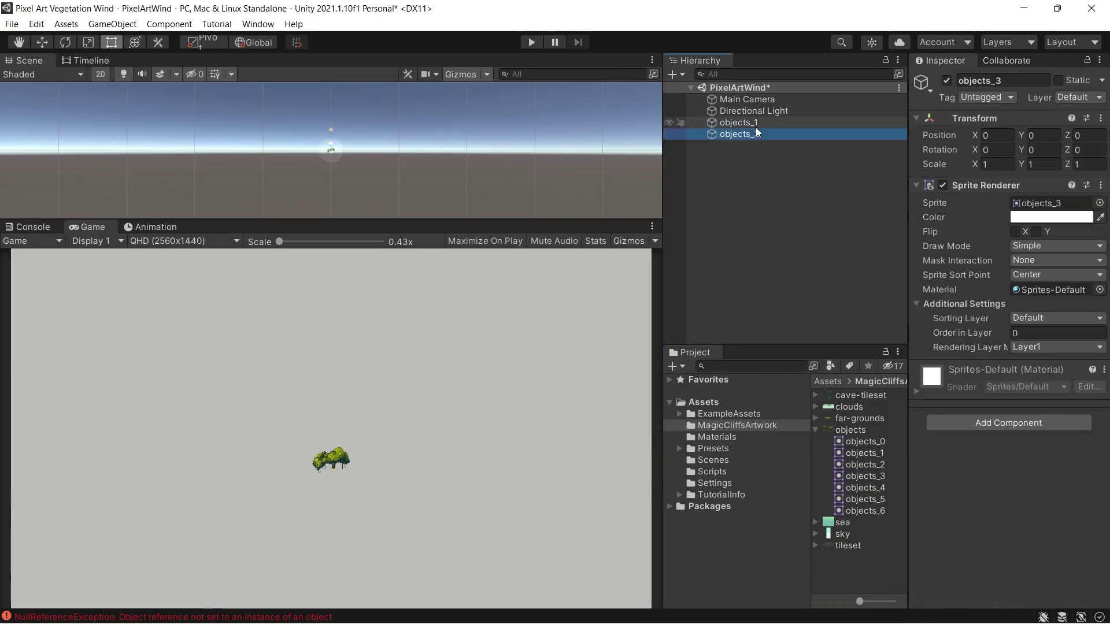
Keep the objects texture on Point filtering for crisp pixels
{"action": "left_click", "coordinate": [849, 430]}
{"action": "scroll", "coordinate": [1039, 321], "scroll_direction": "down", "scroll_amount": 4}
{"action": "left_click", "coordinate": [1034, 335]}
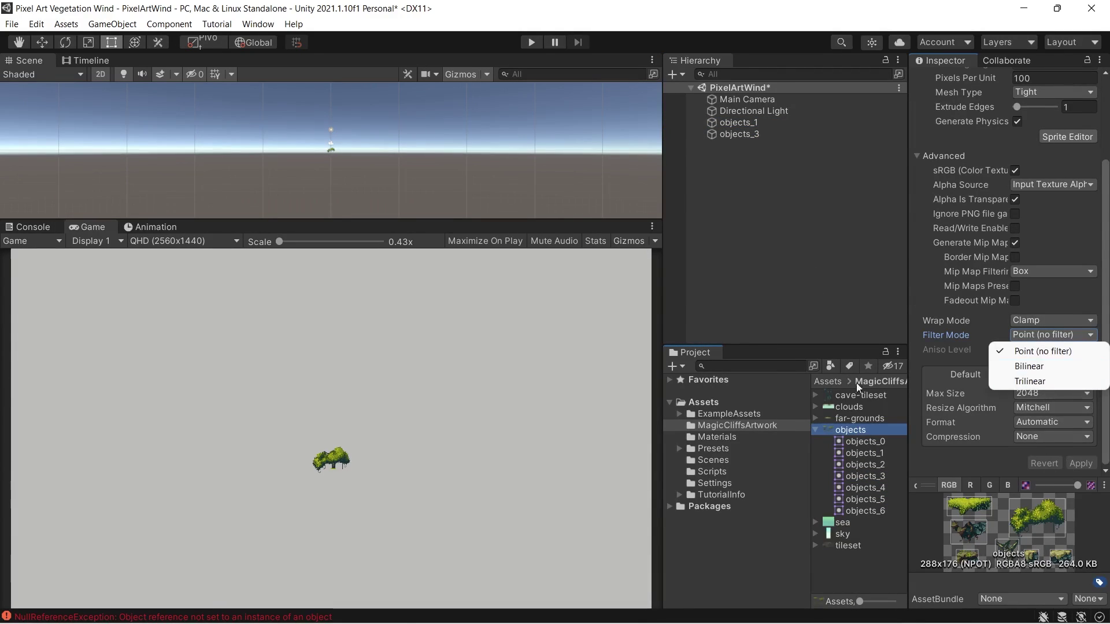
{"action": "left_click", "coordinate": [732, 227]}
Narrow the Main Camera's field of view to 13 and lower it to Y 0.3
{"action": "left_click", "coordinate": [747, 99]}
{"action": "left_click_drag", "start_coordinate": [1030, 266], "coordinate": [1017, 266]}
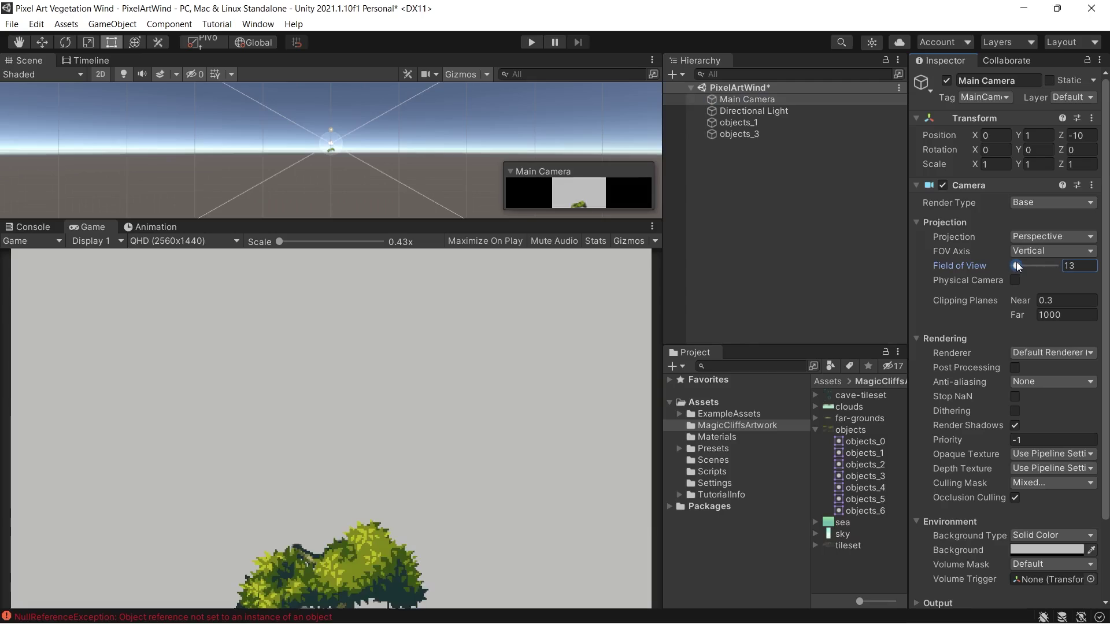
{"action": "key", "text": "w"}
{"action": "left_click_drag", "start_coordinate": [333, 94], "coordinate": [336, 100]}
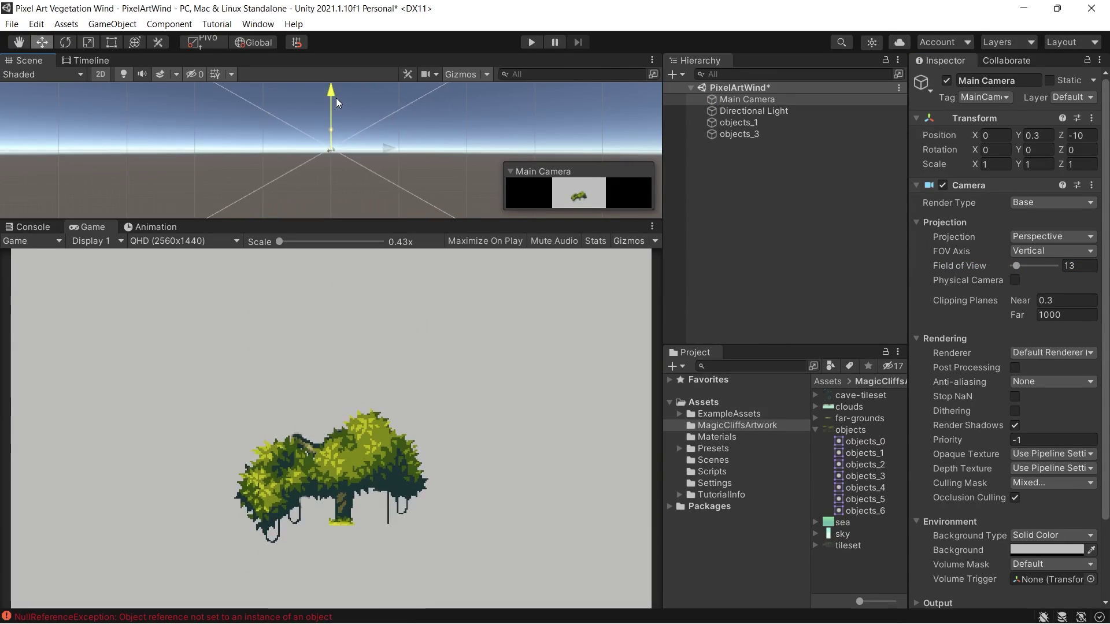
{"action": "left_click_drag", "start_coordinate": [1017, 266], "coordinate": [1014, 262]}
Rename objects_3 to 'Trunk' and objects_1 to 'TreeLeaves'
{"action": "left_click", "coordinate": [742, 122]}
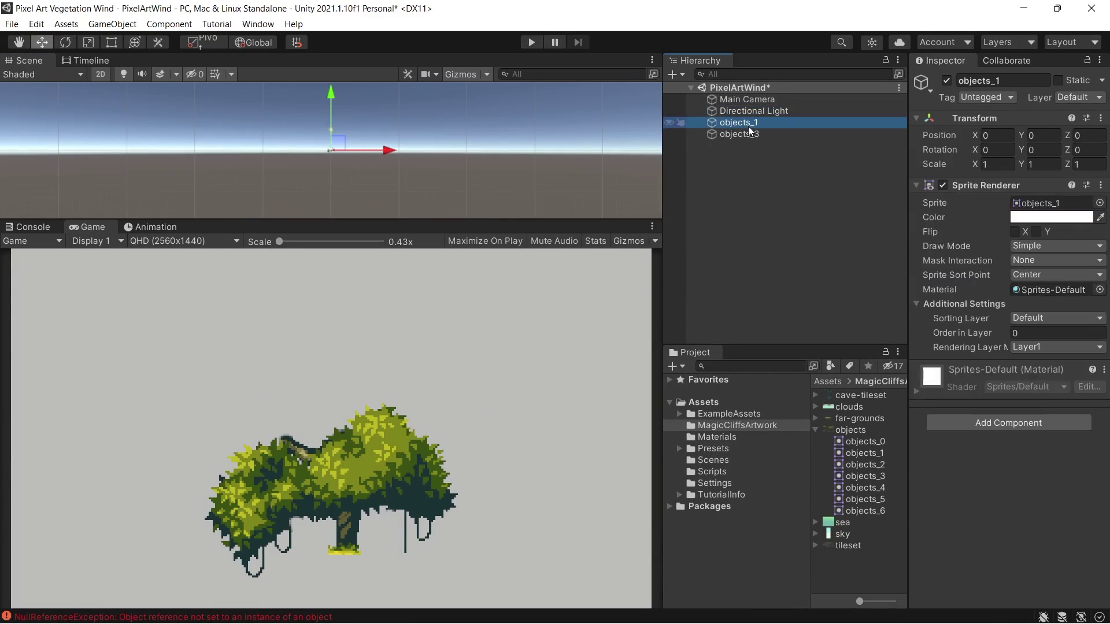
{"action": "left_click", "coordinate": [746, 133]}
{"action": "key", "text": "F2"}
{"action": "type", "text": "Trunk"}
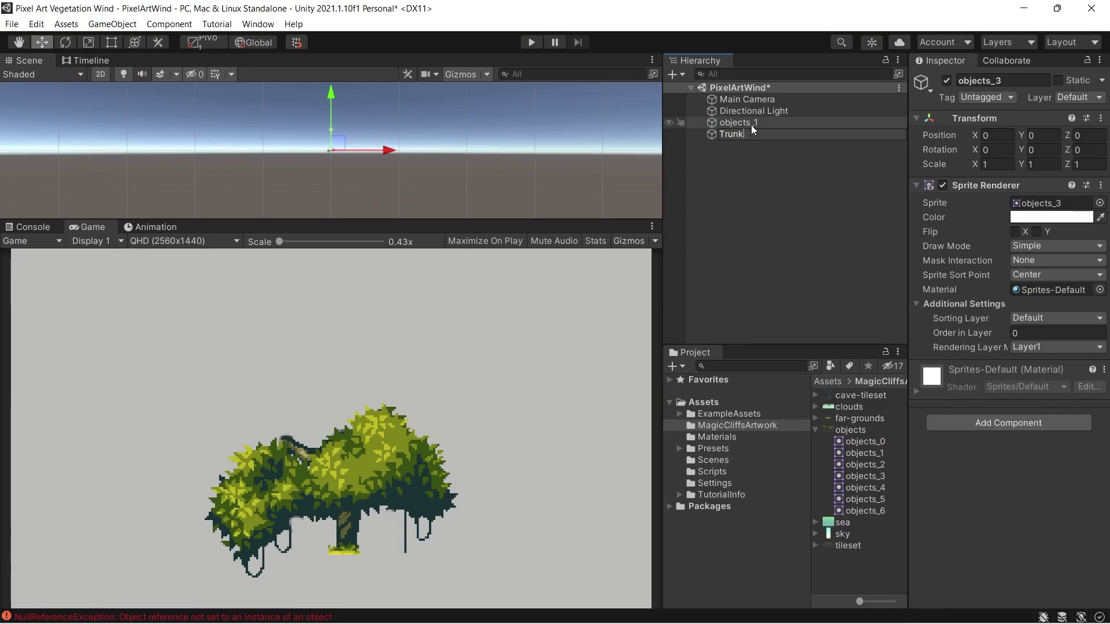
{"action": "left_click", "coordinate": [731, 163]}
{"action": "left_click", "coordinate": [738, 123]}
{"action": "key", "text": "F2"}
{"action": "type", "text": "TreeLea"}
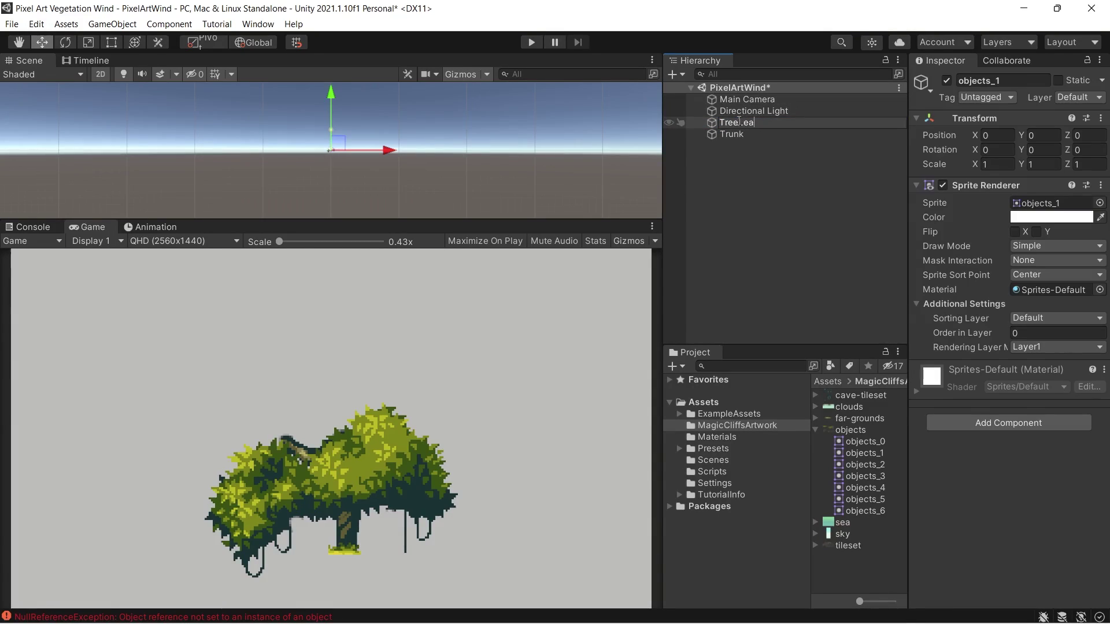
{"action": "type", "text": "ves"}
{"action": "key", "text": "Return"}
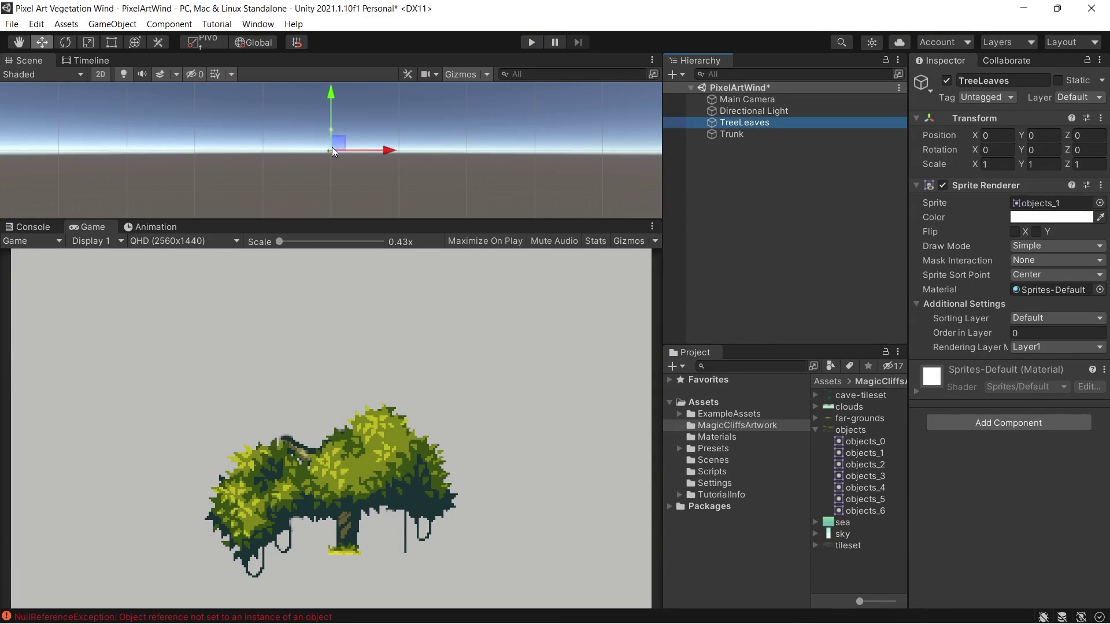
Raise TreeLeaves to Y 0.353 so it sits on top of the trunk
{"action": "left_click_drag", "start_coordinate": [330, 112], "coordinate": [335, 66]}
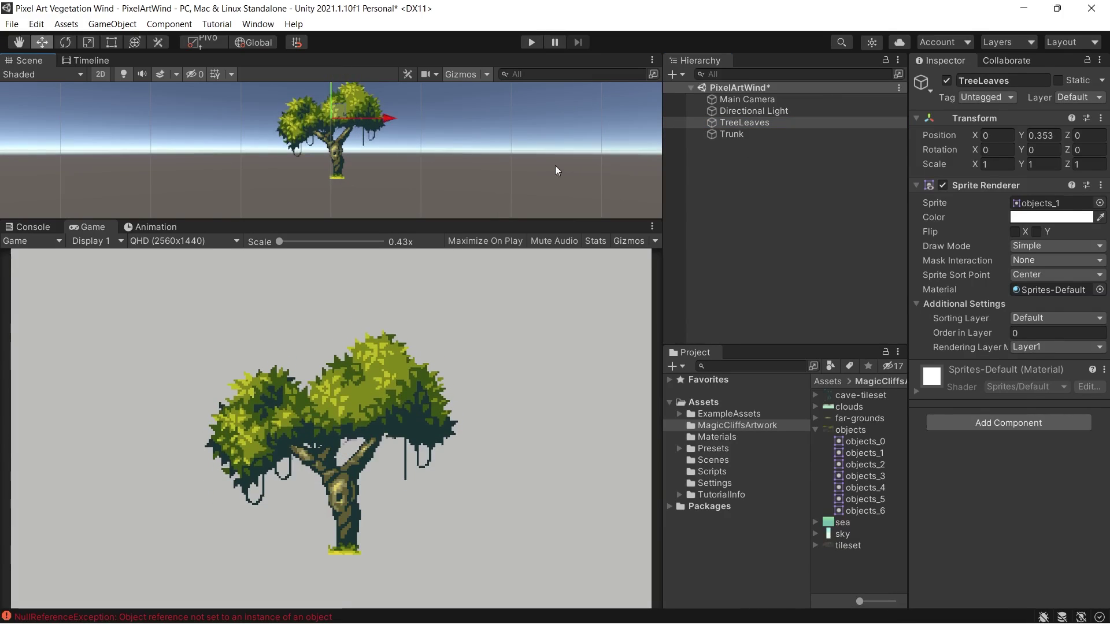
{"action": "left_click", "coordinate": [732, 134]}
{"action": "left_click", "coordinate": [815, 429]}
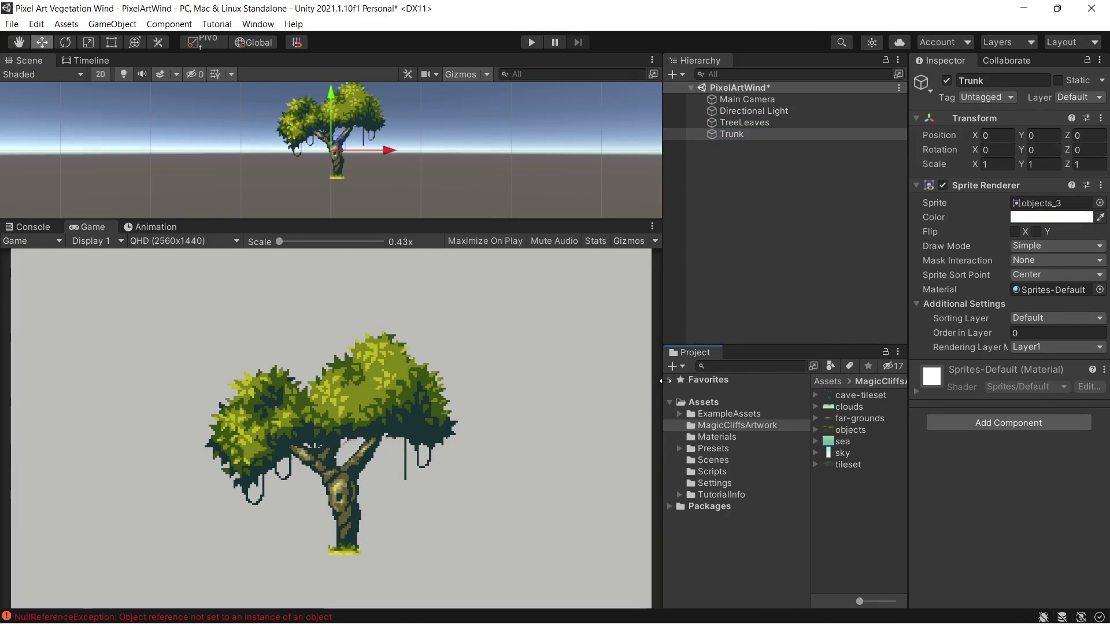
{"action": "left_click_drag", "start_coordinate": [663, 383], "coordinate": [614, 380]}
Create a Universal Render Pipeline Sprite Lit Shader Graph called 'PixelArtWind' in MagicCliffsArtwork
{"action": "right_click", "coordinate": [842, 533]}
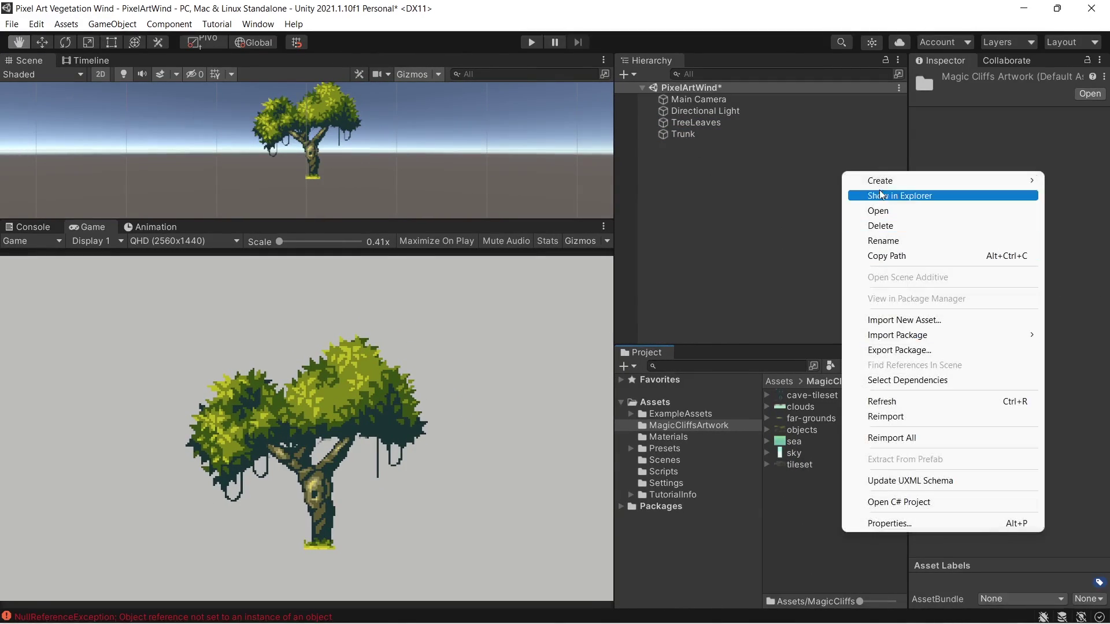
{"action": "mouse_move", "coordinate": [893, 179]}
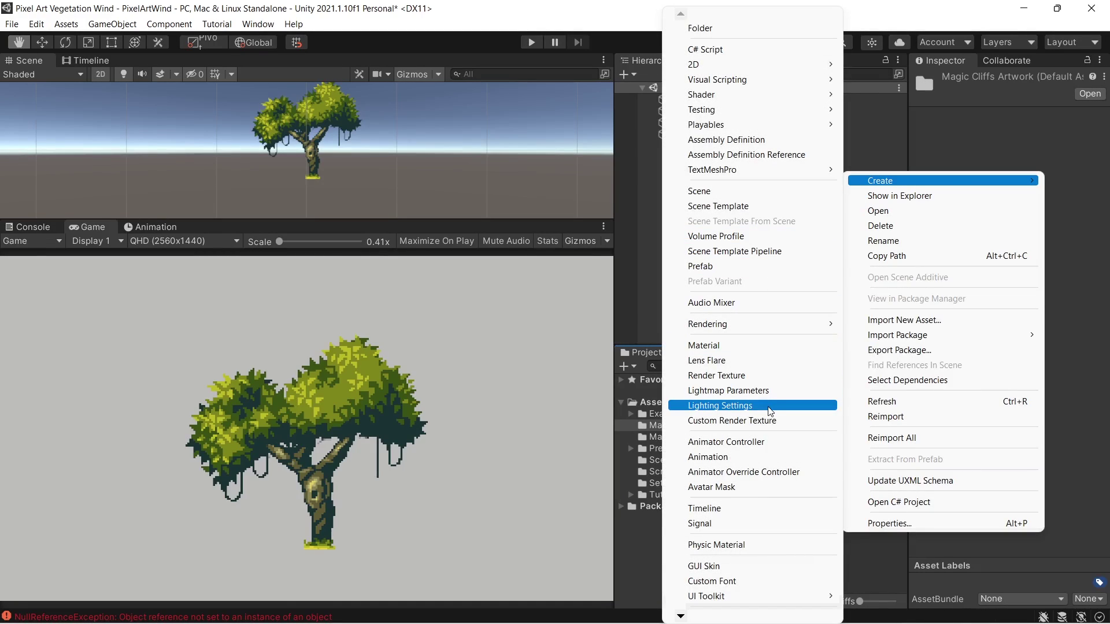
{"action": "mouse_move", "coordinate": [753, 100]}
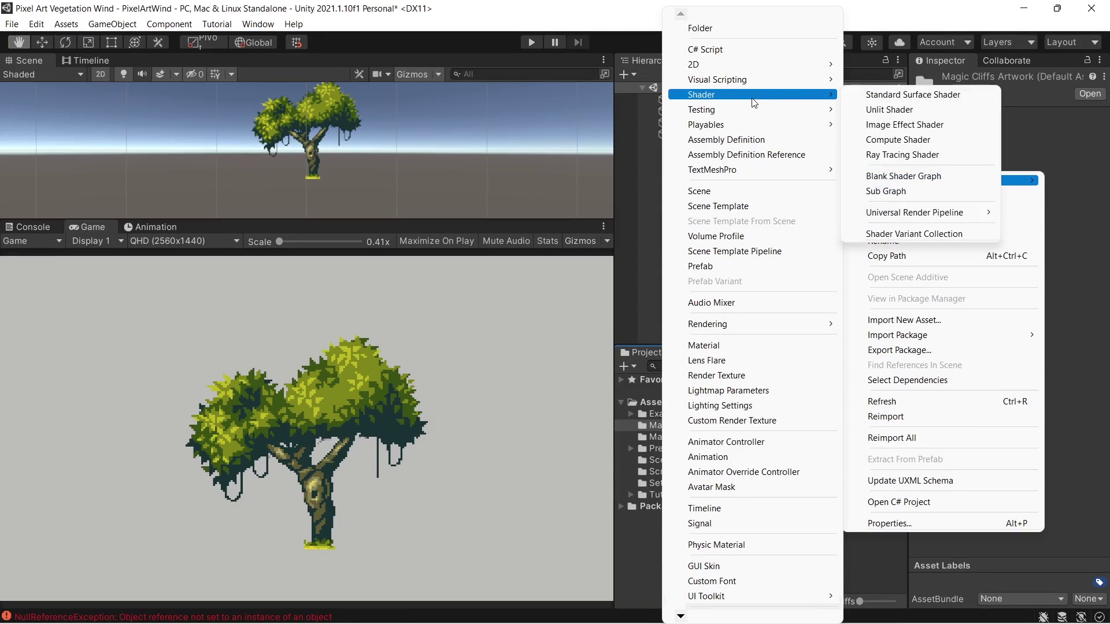
{"action": "mouse_move", "coordinate": [925, 213]}
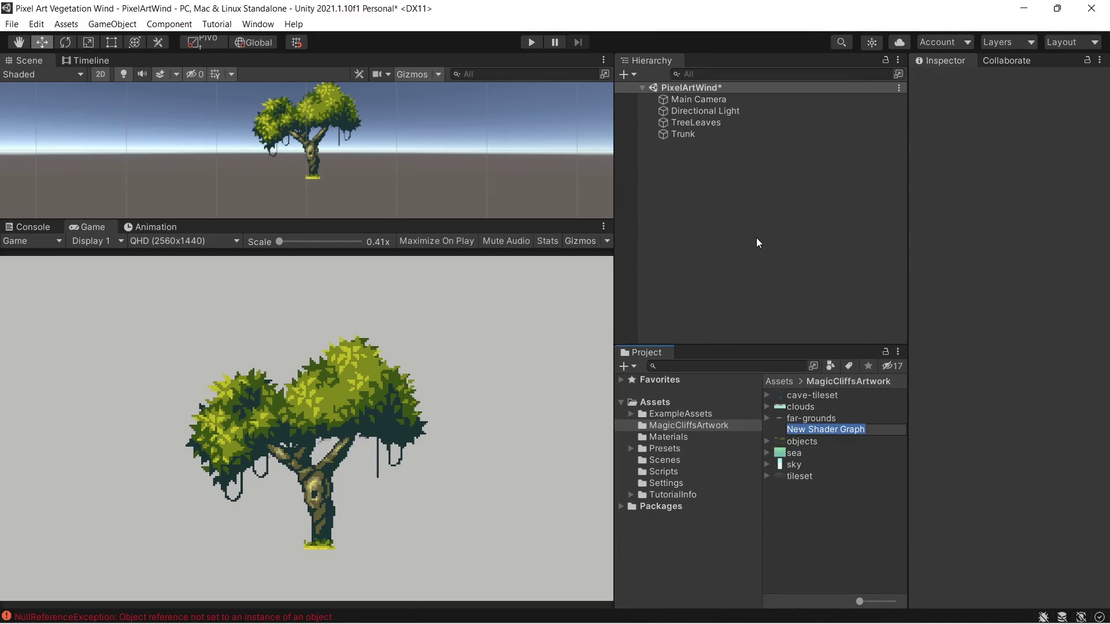
{"action": "type", "text": "Pixel"}
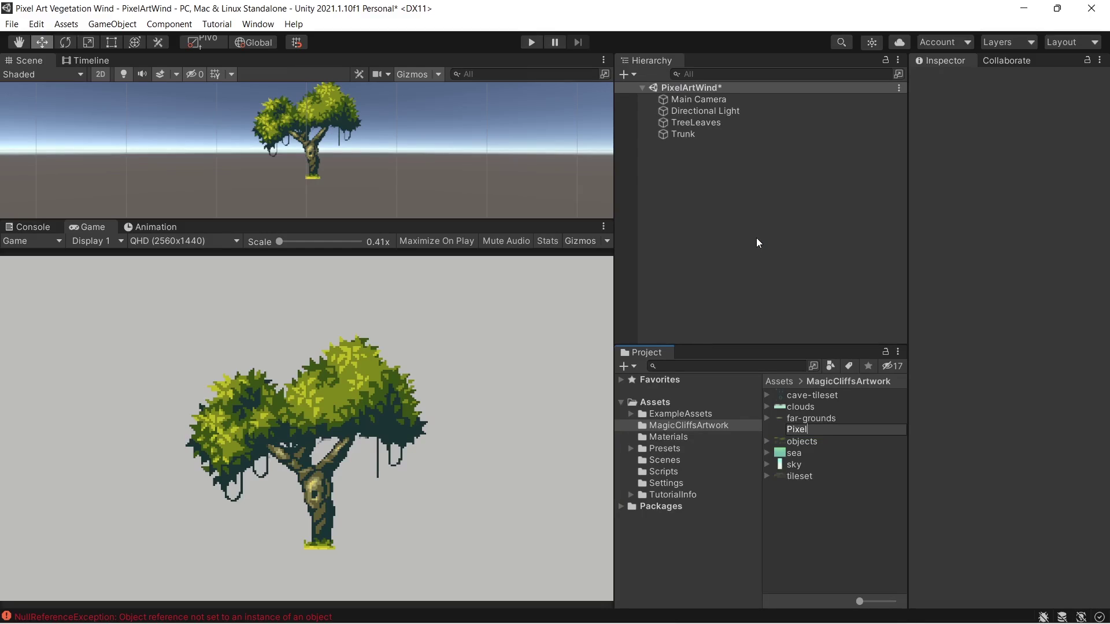
{"action": "type", "text": "ArtWind"}
{"action": "key", "text": "Return"}
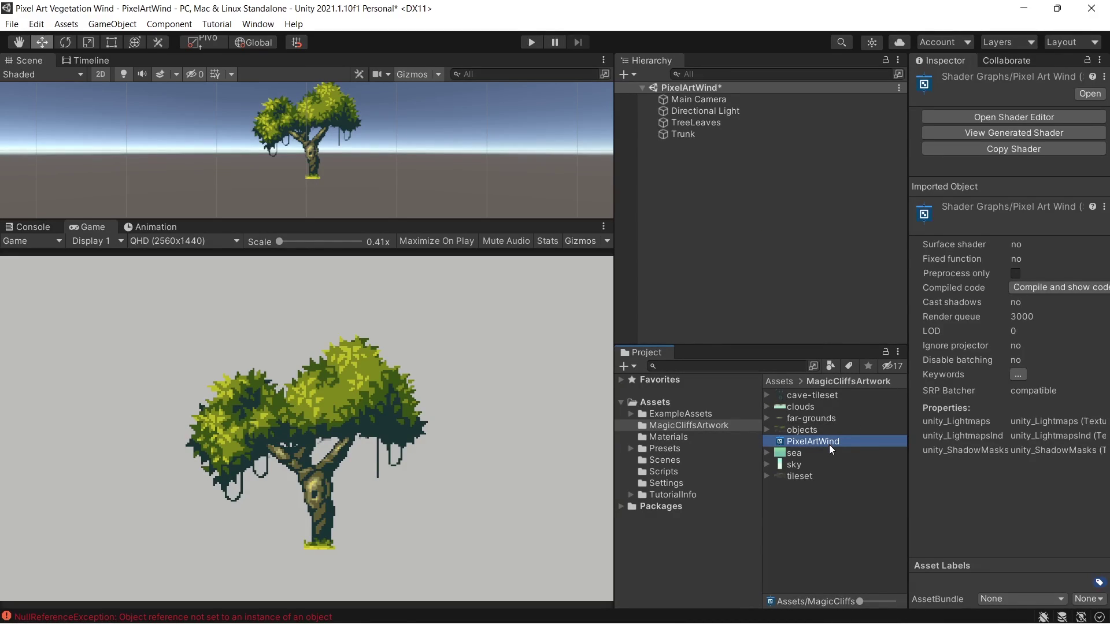
Create a material named 'PixelArtWindMat' and assign the PixelArtWind shader graph to it
{"action": "right_click", "coordinate": [810, 511]}
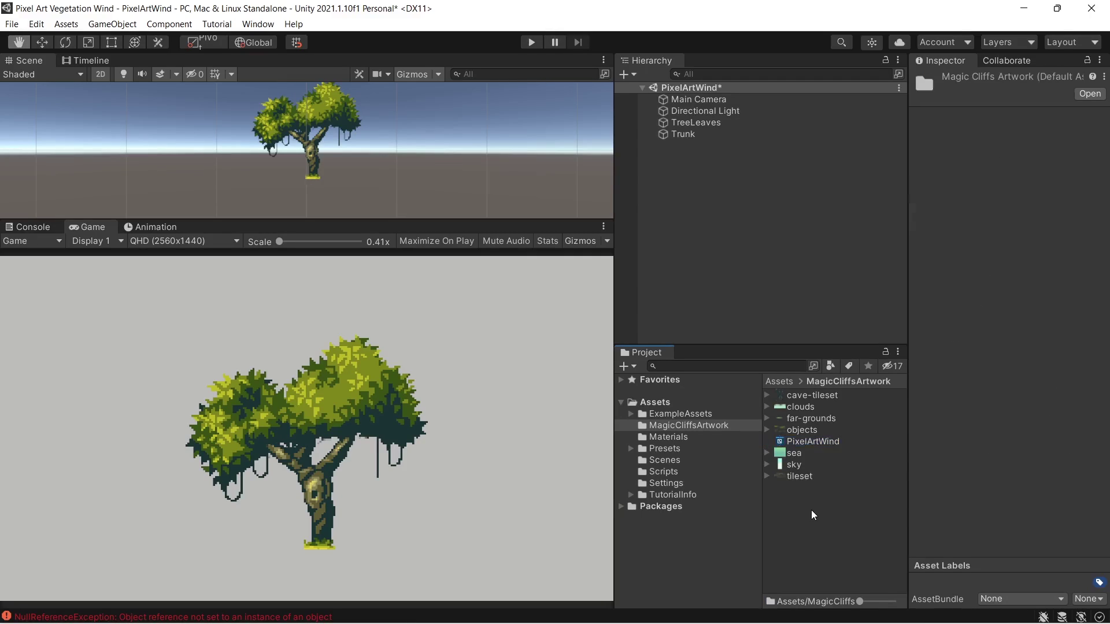
{"action": "mouse_move", "coordinate": [904, 165]}
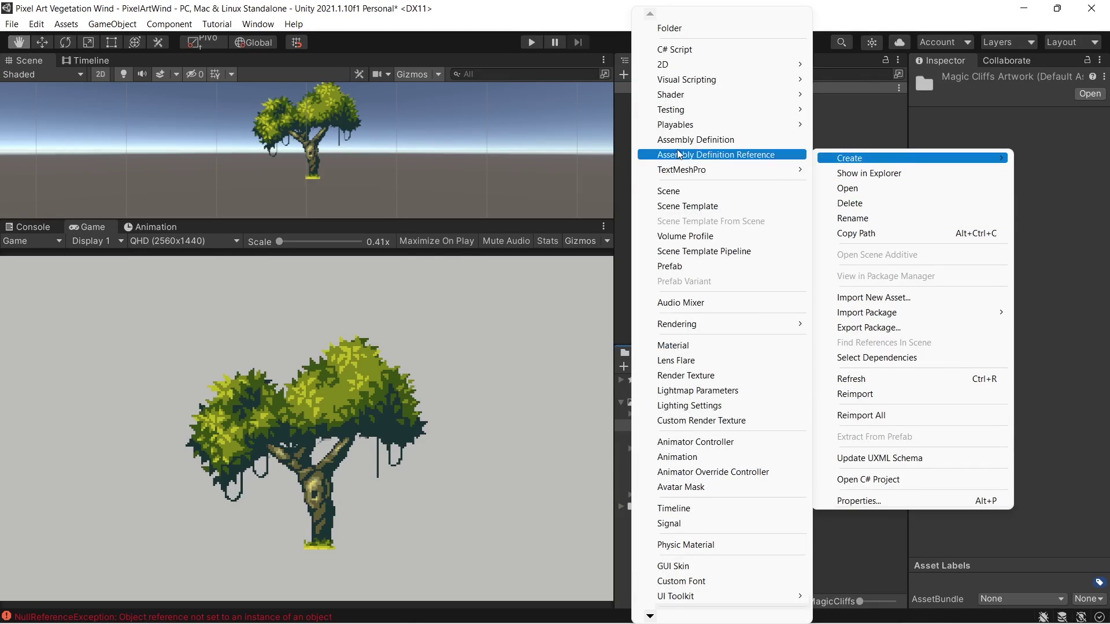
{"action": "left_click", "coordinate": [703, 345]}
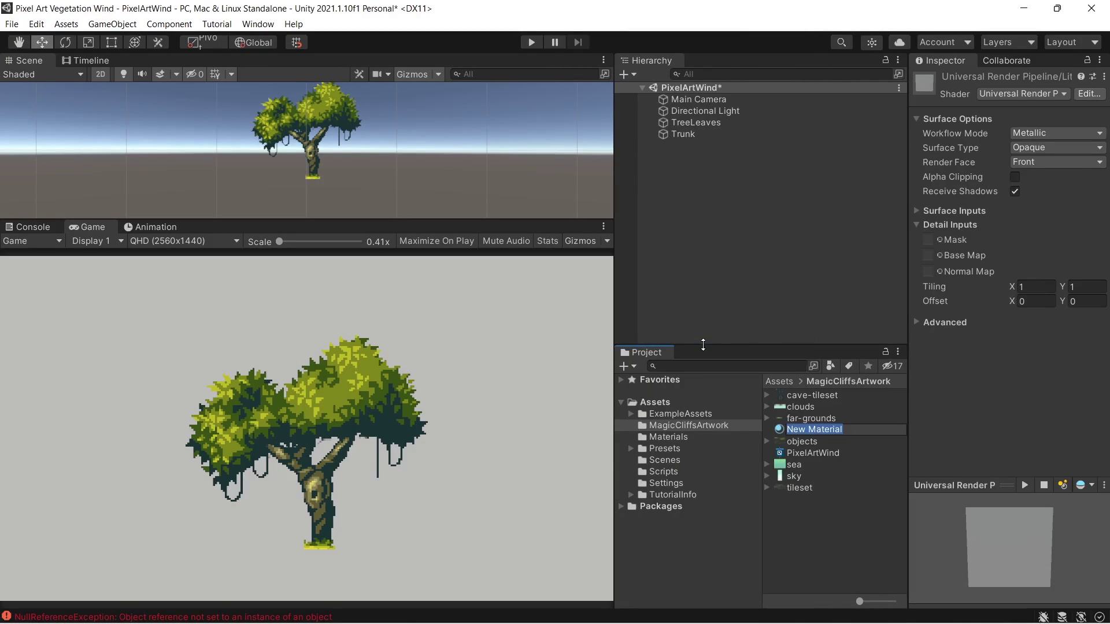
{"action": "type", "text": "Po"}
{"action": "type", "text": "xel"}
{"action": "type", "text": "ArtWindMat"}
{"action": "key", "text": "Return"}
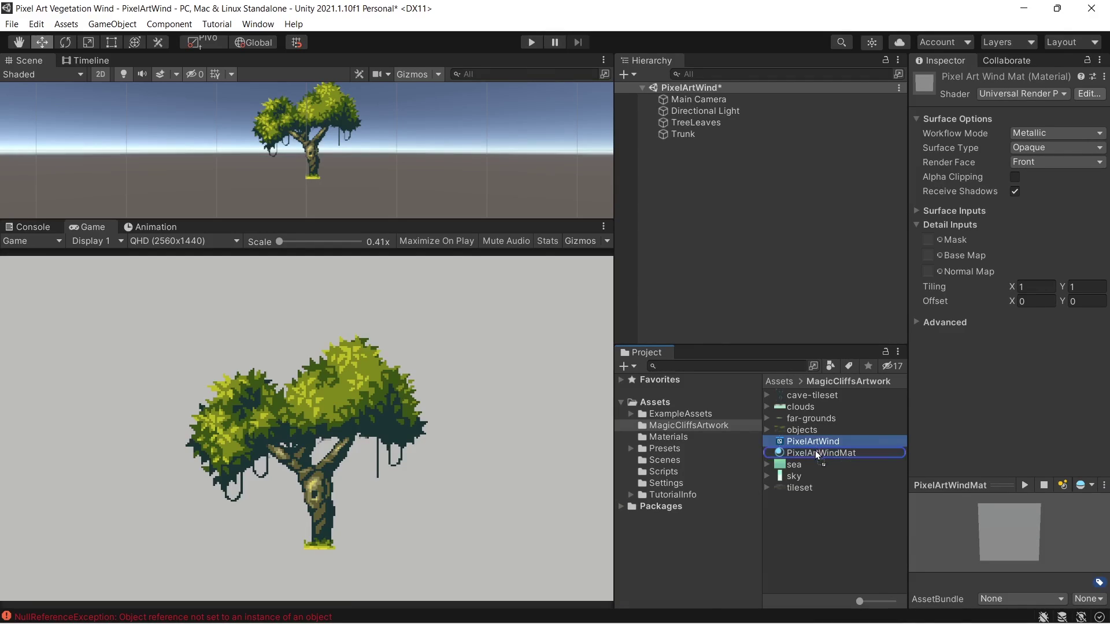
{"action": "left_click_drag", "start_coordinate": [813, 453], "coordinate": [716, 124]}
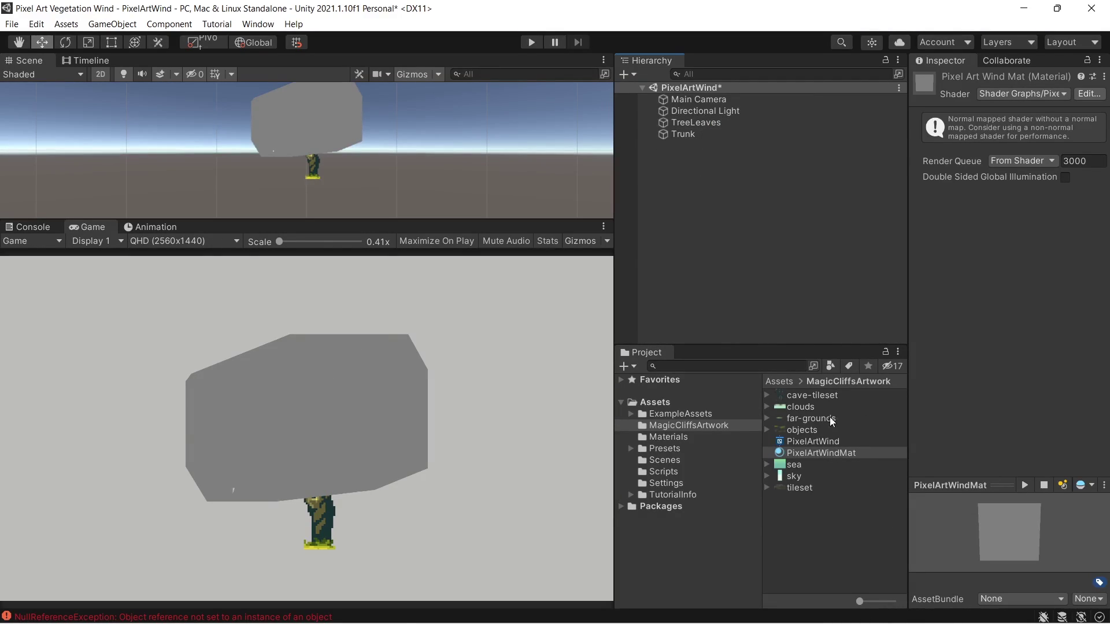
Open the PixelArtWind shader graph and maximize it to fill the window
{"action": "double_click", "coordinate": [807, 442]}
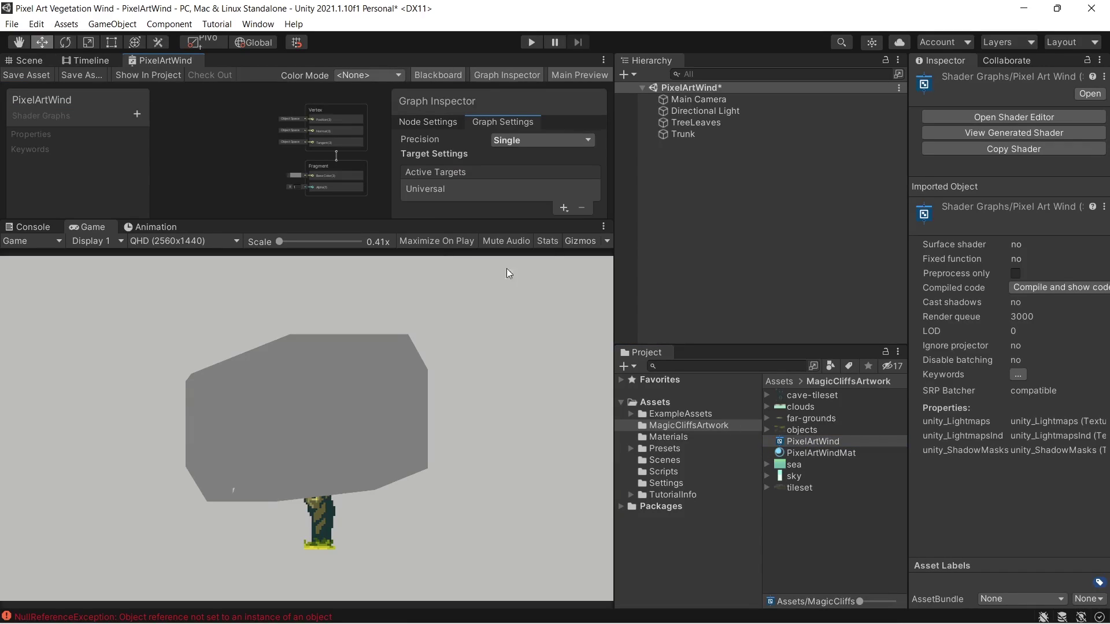
{"action": "right_click", "coordinate": [166, 63]}
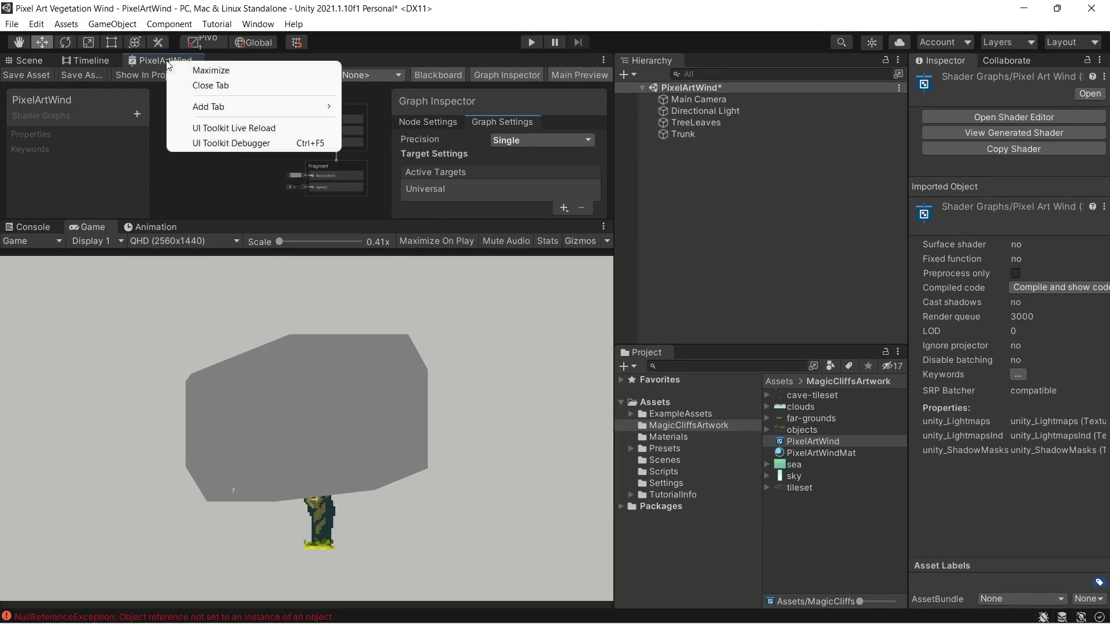
{"action": "left_click", "coordinate": [200, 68]}
{"action": "scroll", "coordinate": [527, 342], "scroll_direction": "up", "scroll_amount": 6}
{"action": "scroll", "coordinate": [465, 371], "scroll_direction": "down", "scroll_amount": 4}
Add a Sample Texture 2D node, wiring RGBA to Base Color and A to Alpha
{"action": "right_click", "coordinate": [319, 281]}
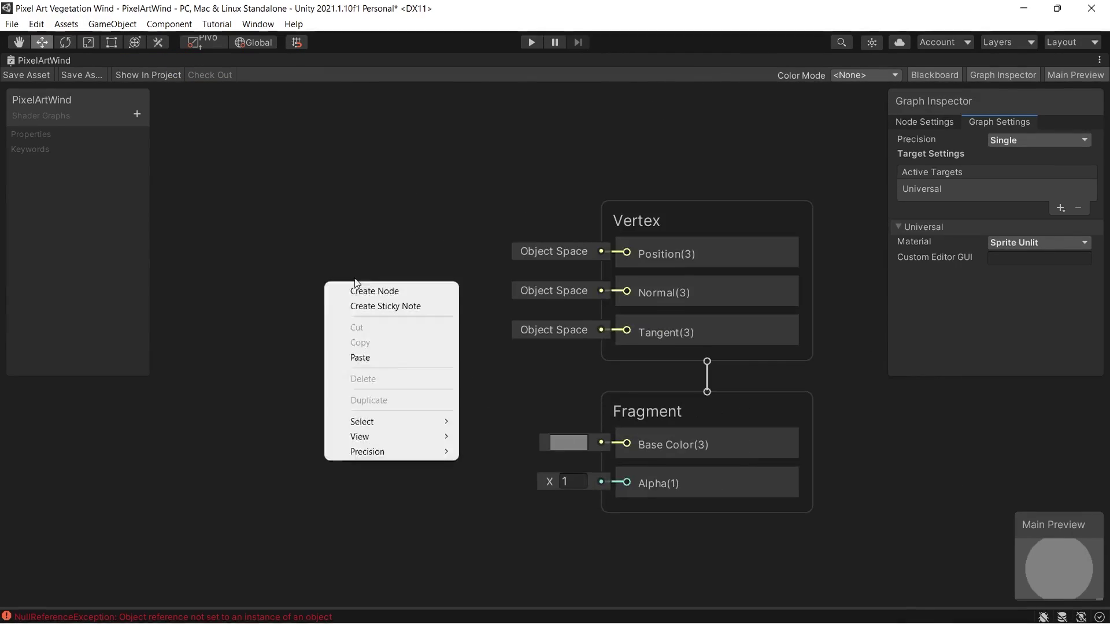
{"action": "left_click", "coordinate": [370, 289]}
{"action": "type", "text": "sample"}
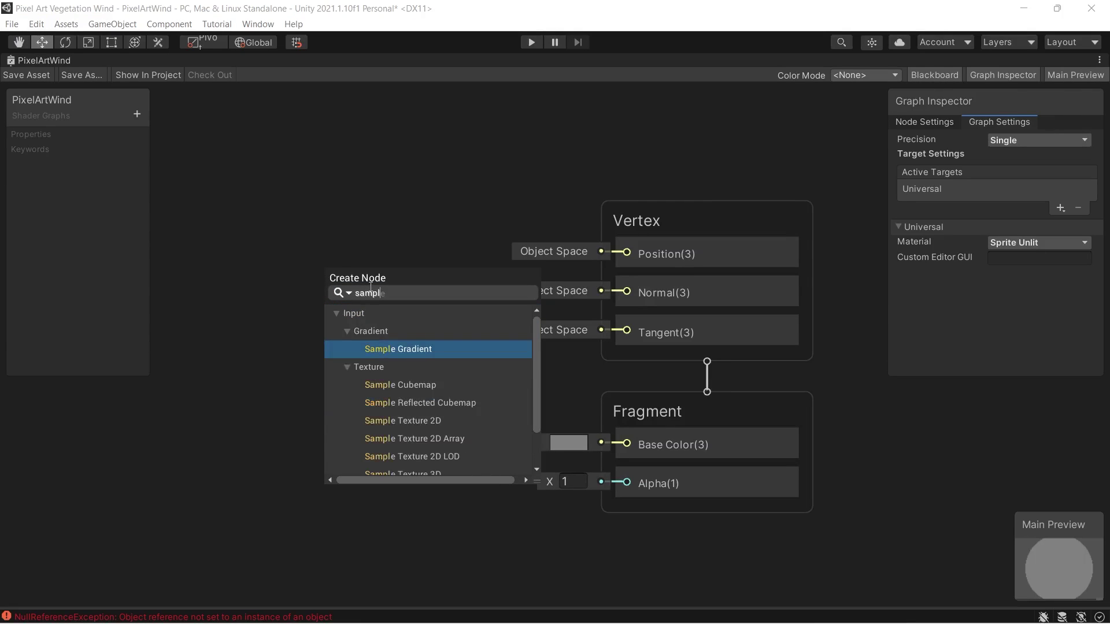
{"action": "left_click", "coordinate": [416, 423]}
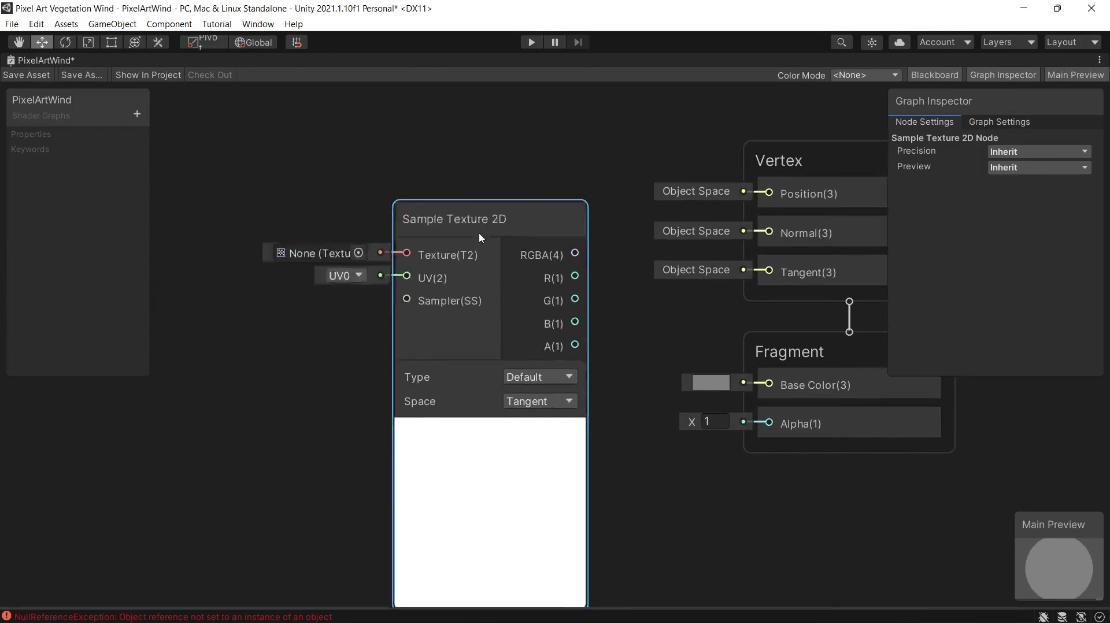
{"action": "left_click_drag", "start_coordinate": [532, 228], "coordinate": [735, 252]}
{"action": "left_click_drag", "start_coordinate": [532, 329], "coordinate": [735, 290]}
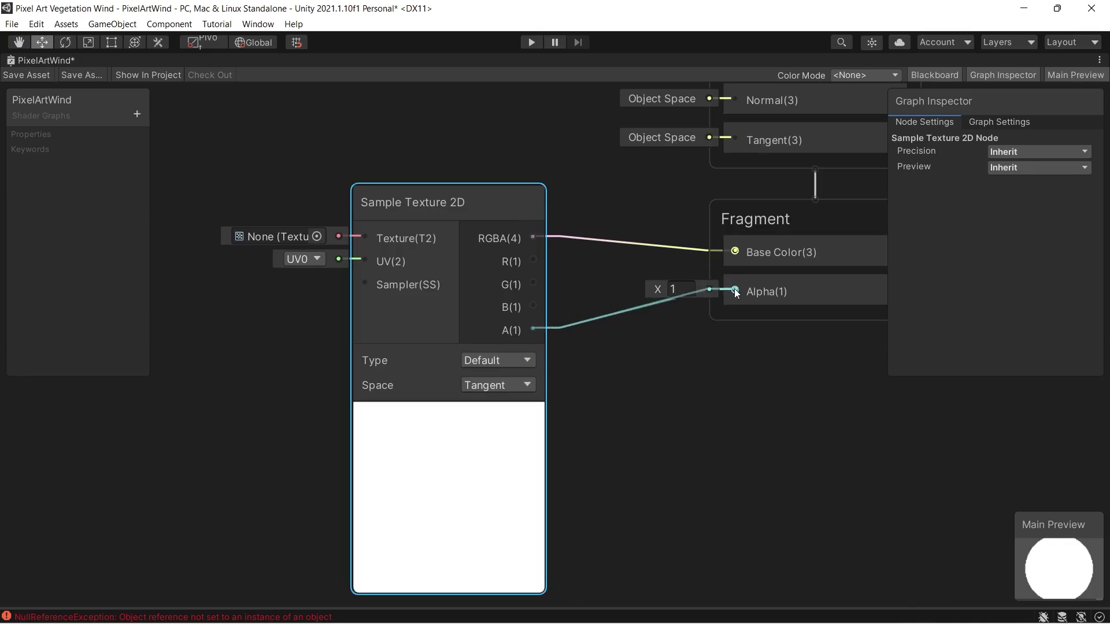
{"action": "middle_click_drag", "start_coordinate": [734, 290], "coordinate": [834, 327]}
{"action": "left_click", "coordinate": [137, 114]}
Add a Texture2D property named 'MainTexture' with reference '_MainTex'
{"action": "left_click", "coordinate": [185, 225]}
{"action": "type", "text": "Sample"}
{"action": "key", "text": "BackSpace"}
{"action": "key", "text": "BackSpace"}
{"action": "key", "text": "BackSpace"}
{"action": "key", "text": "BackSpace"}
{"action": "key", "text": "BackSpace"}
{"action": "key", "text": "BackSpace"}
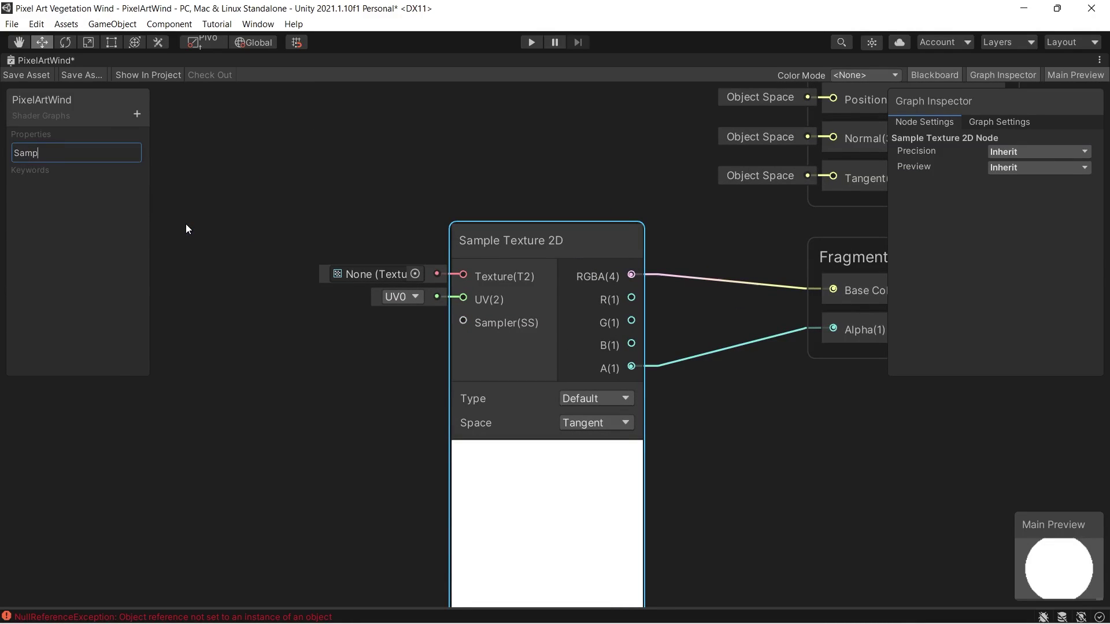
{"action": "type", "text": "MainTexture"}
{"action": "key", "text": "Return"}
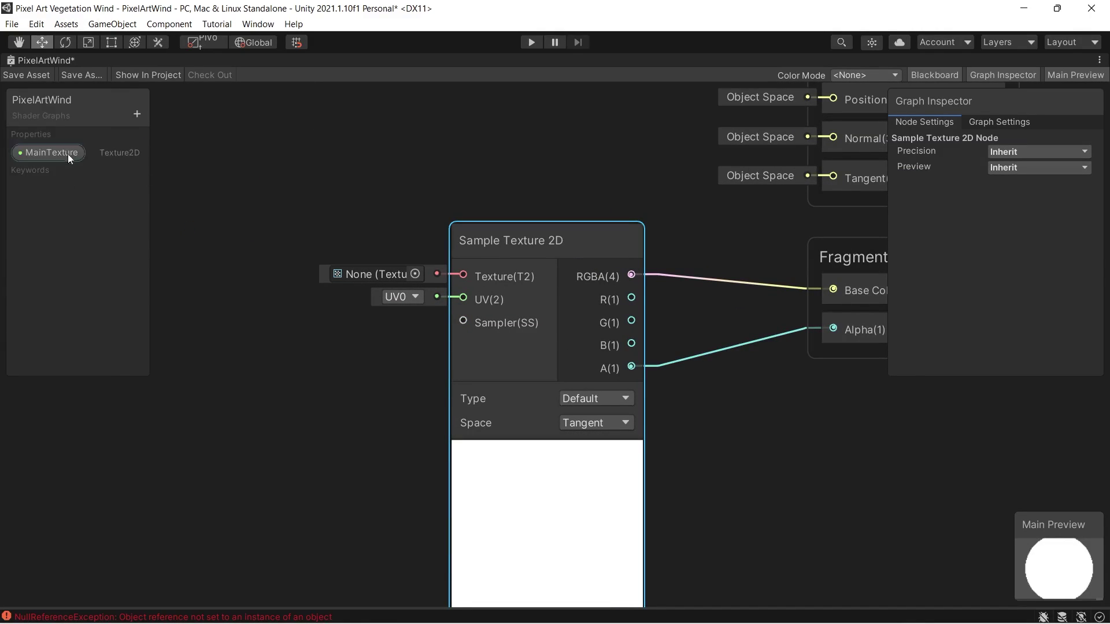
{"action": "left_click", "coordinate": [67, 154]}
{"action": "left_click", "coordinate": [934, 182]}
{"action": "type", "text": "_MainTex"}
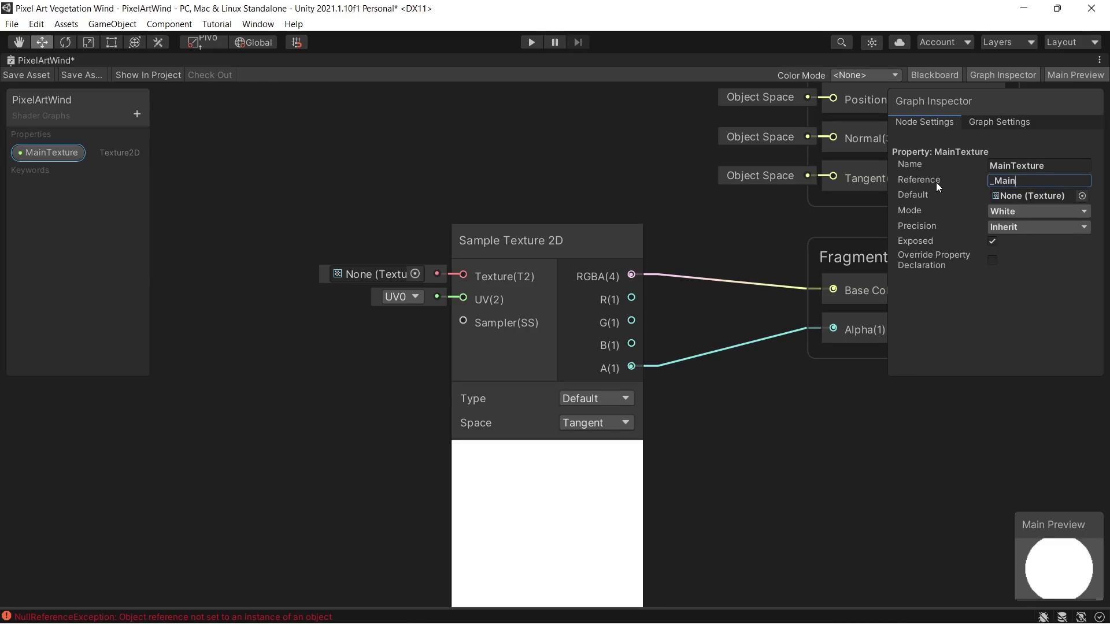
{"action": "key", "text": "Return"}
Connect MainTexture to the Sample Texture 2D texture input and default it to clouds
{"action": "left_click_drag", "start_coordinate": [290, 264], "coordinate": [318, 273]}
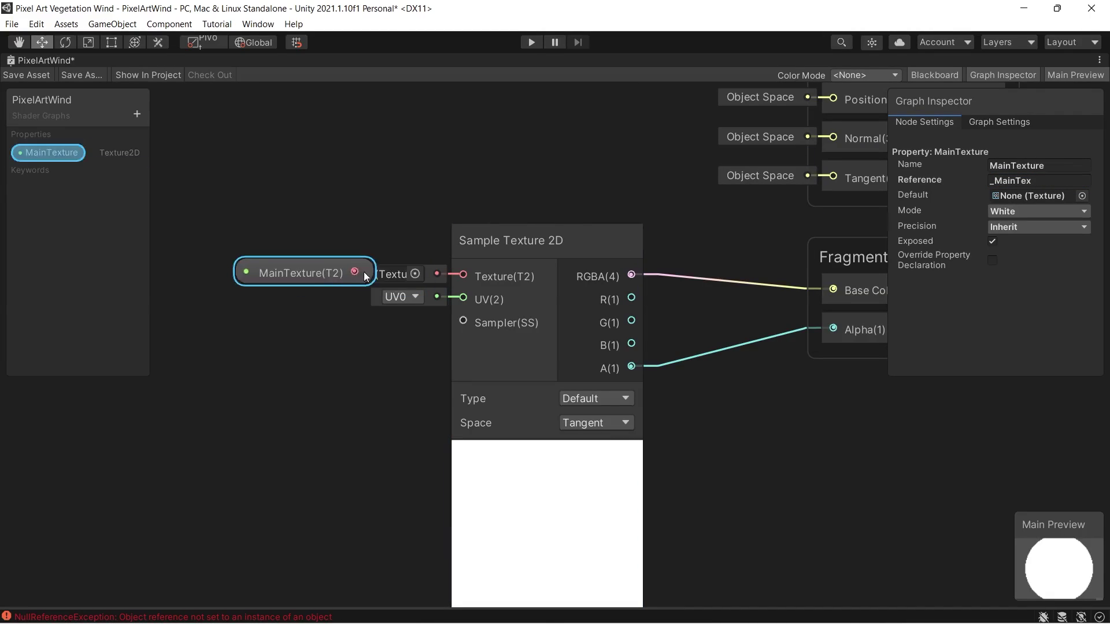
{"action": "left_click", "coordinate": [1082, 195]}
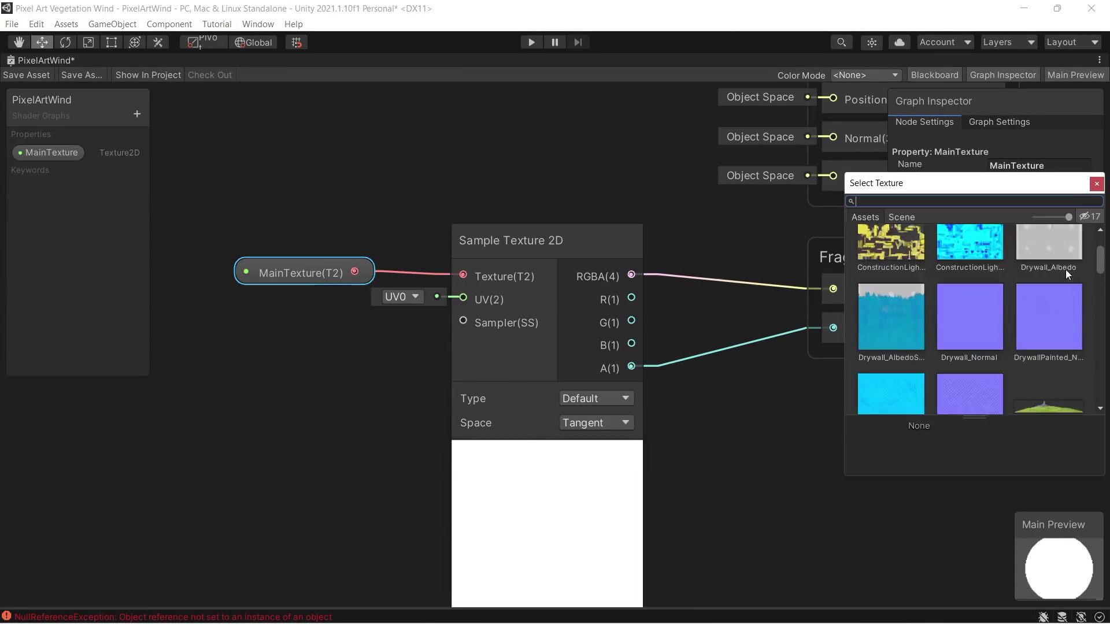
{"action": "scroll", "coordinate": [1066, 270], "scroll_direction": "down", "scroll_amount": 10}
{"action": "scroll", "coordinate": [1061, 341], "scroll_direction": "up", "scroll_amount": 10}
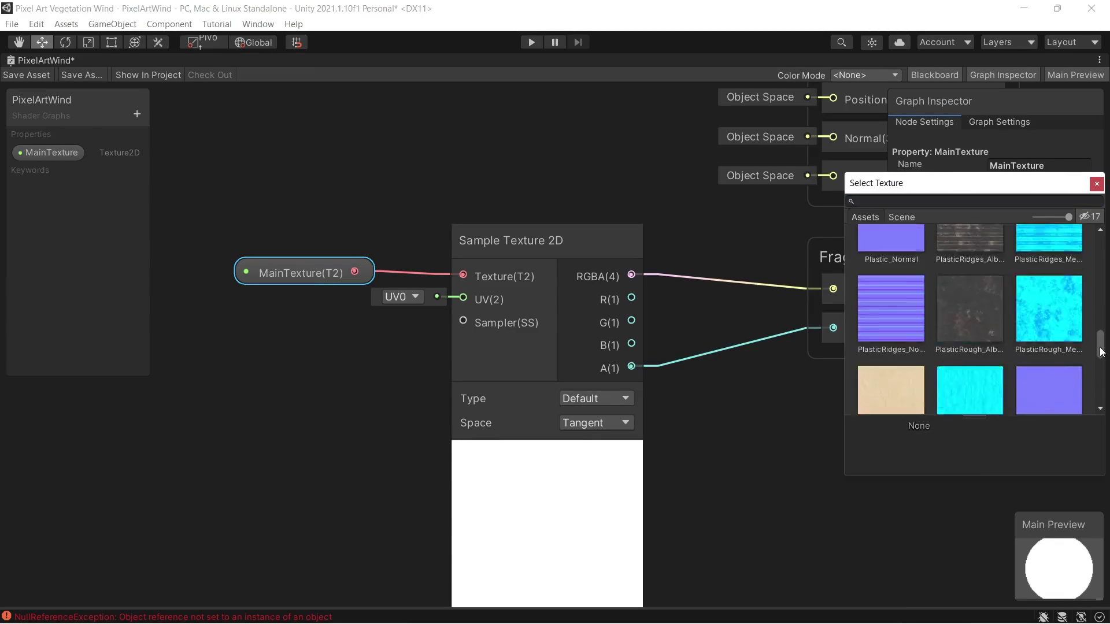
{"action": "left_click", "coordinate": [1049, 266]}
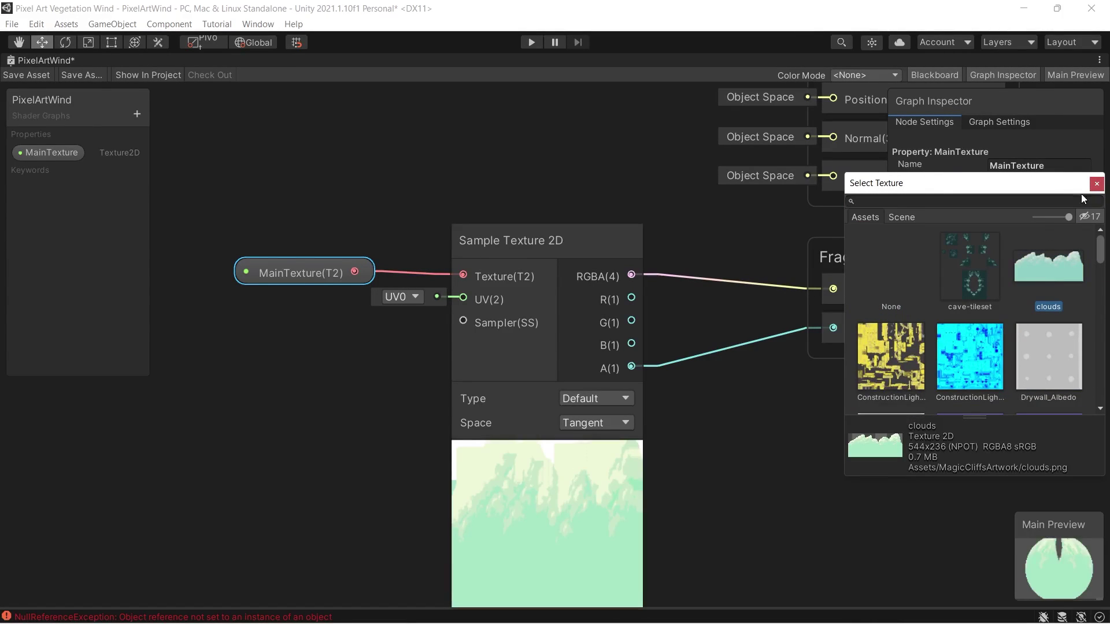
{"action": "middle_click_drag", "start_coordinate": [500, 220], "coordinate": [429, 183]}
{"action": "scroll", "coordinate": [429, 183], "scroll_direction": "down", "scroll_amount": 2}
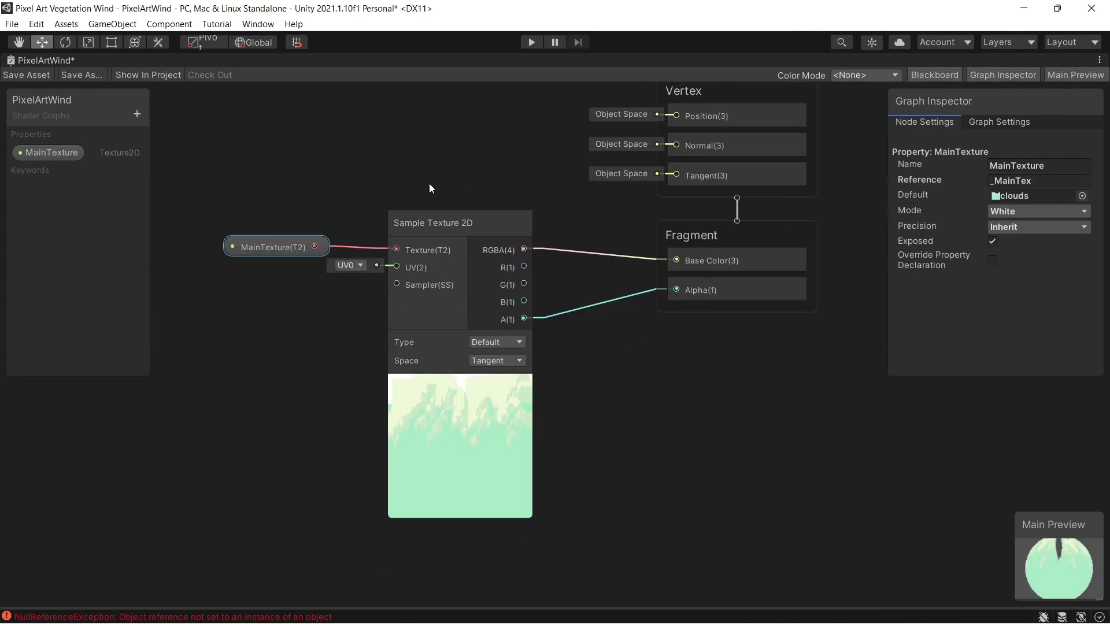
{"action": "middle_click_drag", "start_coordinate": [349, 182], "coordinate": [432, 216]}
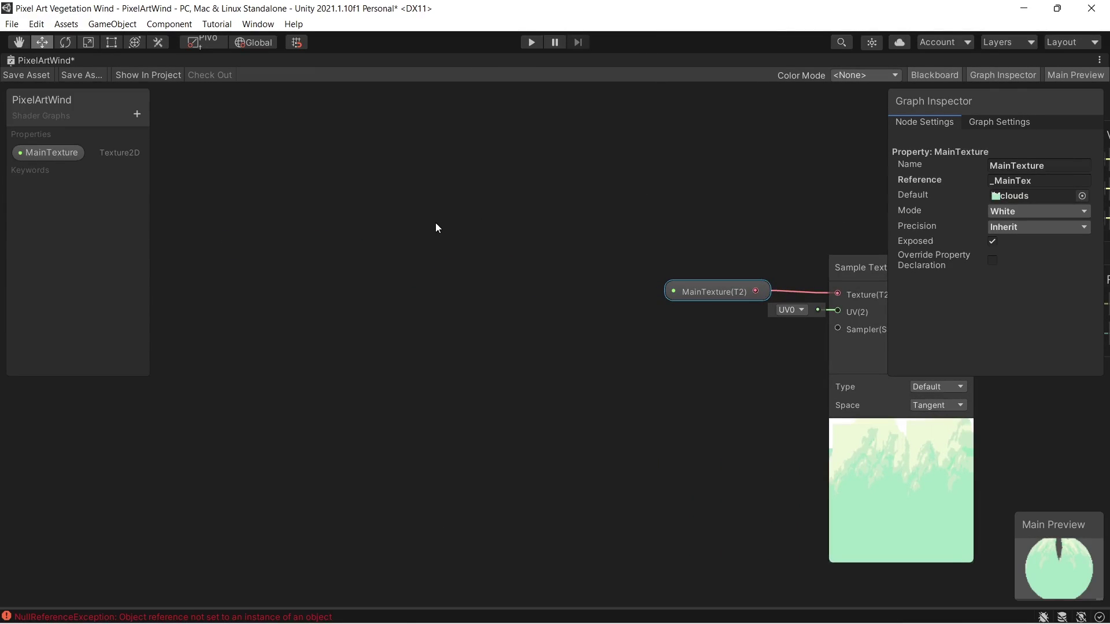
{"action": "scroll", "coordinate": [363, 248], "scroll_direction": "right", "scroll_amount": 3}
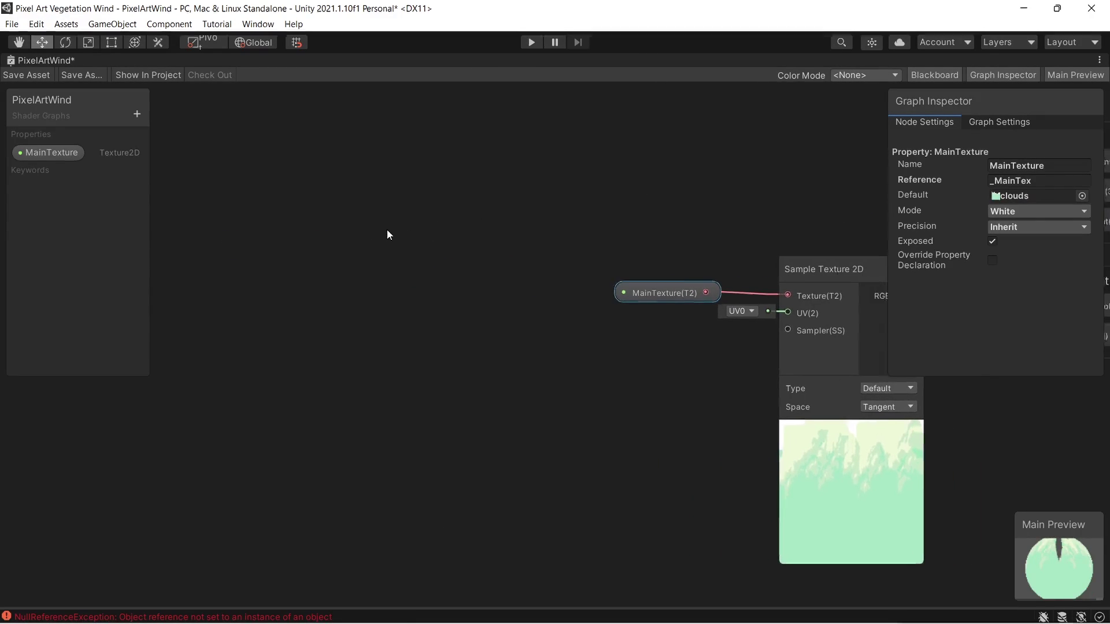
{"action": "scroll", "coordinate": [365, 228], "scroll_direction": "right", "scroll_amount": 7}
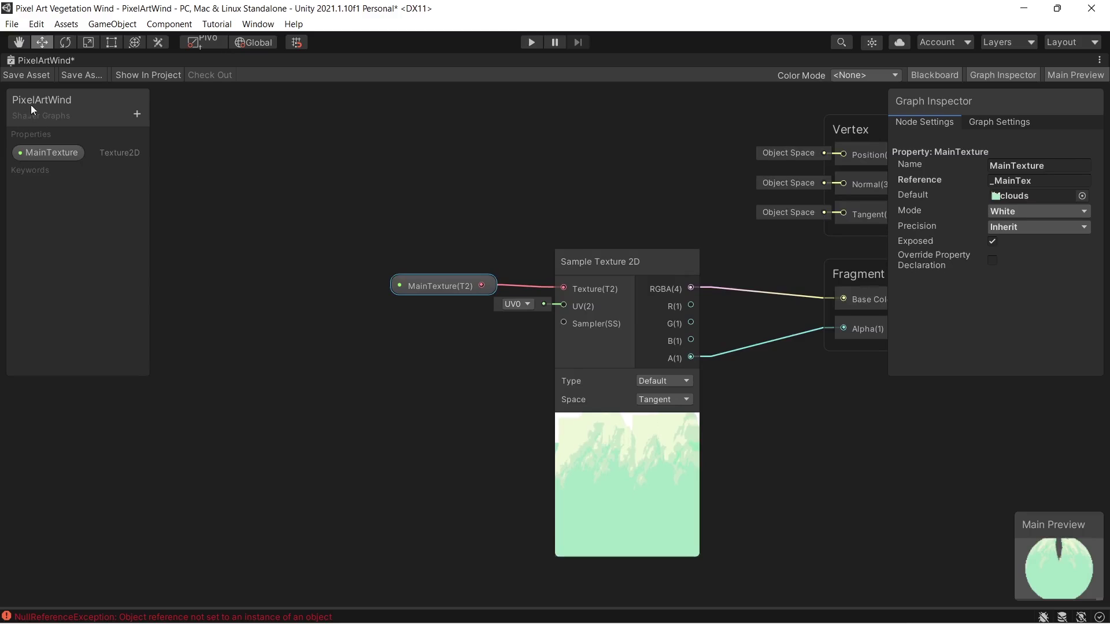
Restore the normal editor layout briefly, then maximize the PixelArtWind graph again
{"action": "right_click", "coordinate": [67, 64]}
{"action": "left_click", "coordinate": [93, 74]}
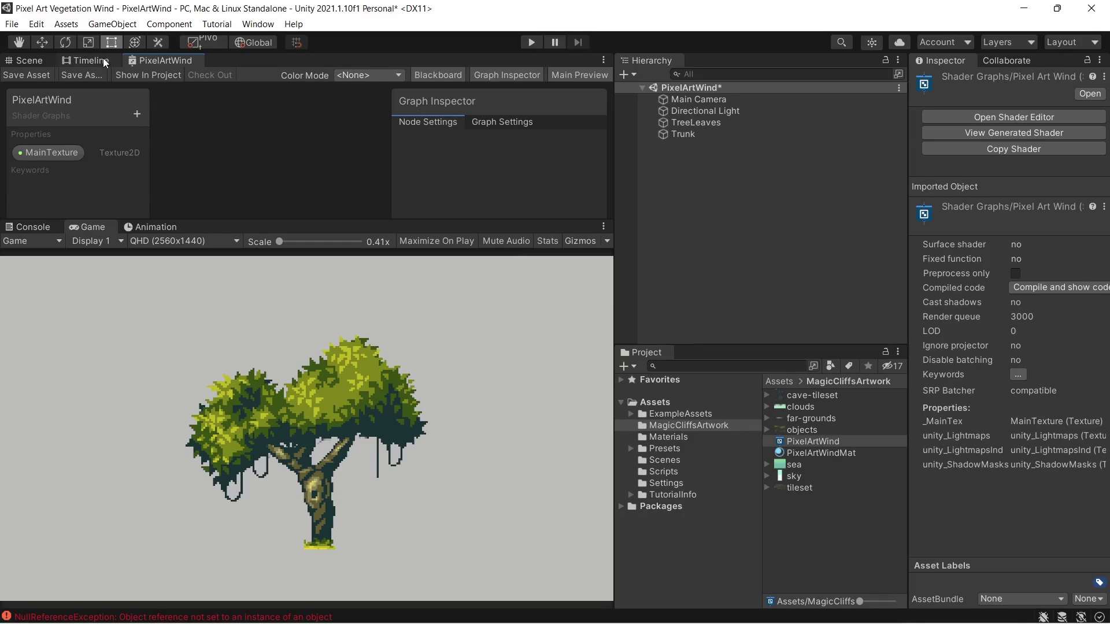
{"action": "right_click", "coordinate": [156, 63]}
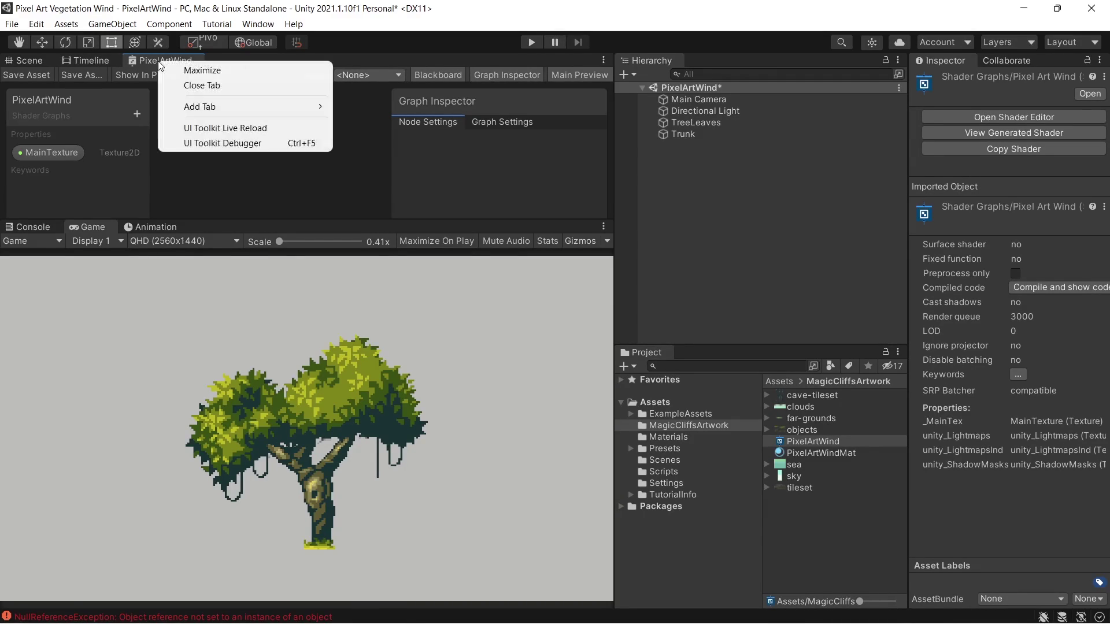
{"action": "left_click", "coordinate": [203, 71]}
{"action": "middle_click_drag", "start_coordinate": [340, 209], "coordinate": [449, 218]}
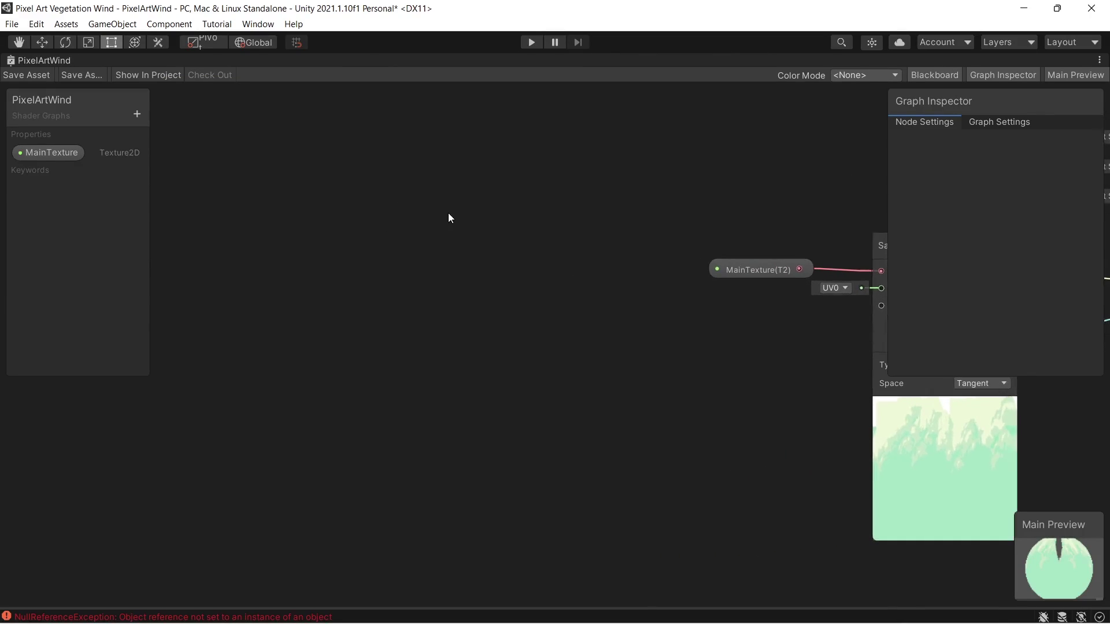
{"action": "scroll", "coordinate": [444, 216], "scroll_direction": "down", "scroll_amount": 3}
Add a UV node to the shader graph
{"action": "right_click", "coordinate": [267, 218]}
{"action": "left_click", "coordinate": [283, 227]}
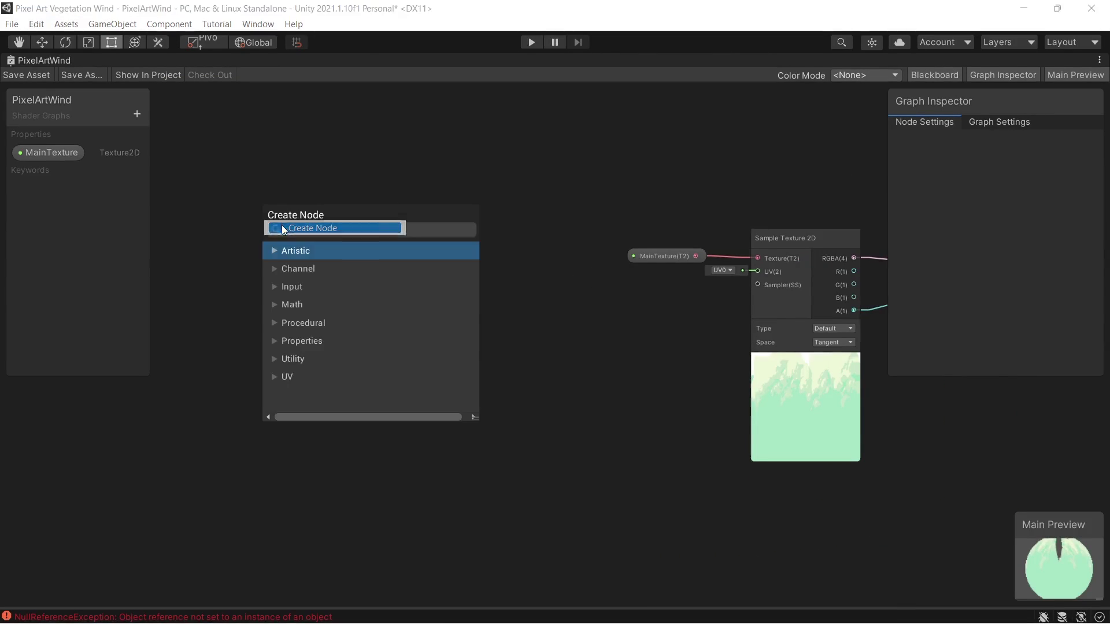
{"action": "type", "text": "uv"}
{"action": "key", "text": "Return"}
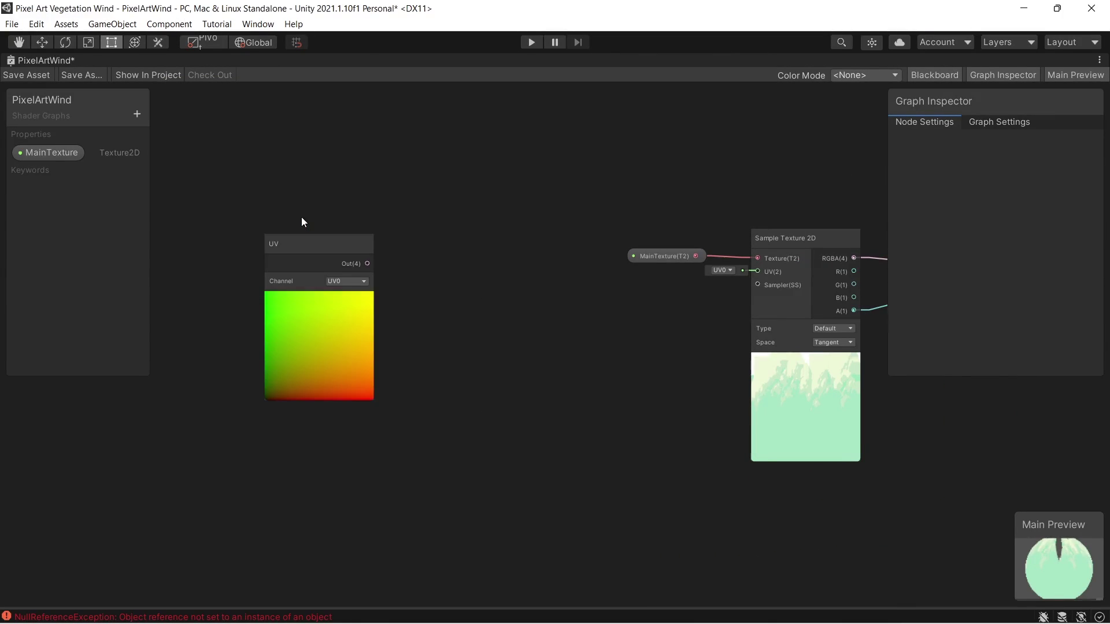
{"action": "scroll", "coordinate": [302, 219], "scroll_direction": "up", "scroll_amount": 3}
Add a Multiply node and feed the UV output into its A input
{"action": "right_click", "coordinate": [459, 253]}
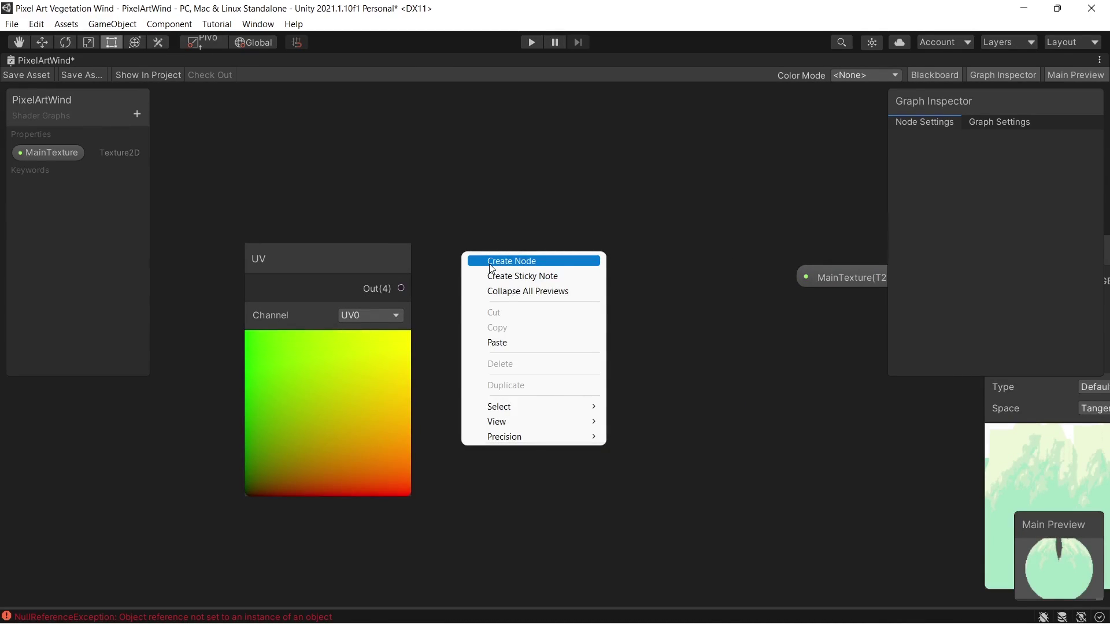
{"action": "left_click", "coordinate": [491, 264]}
{"action": "type", "text": "mu"}
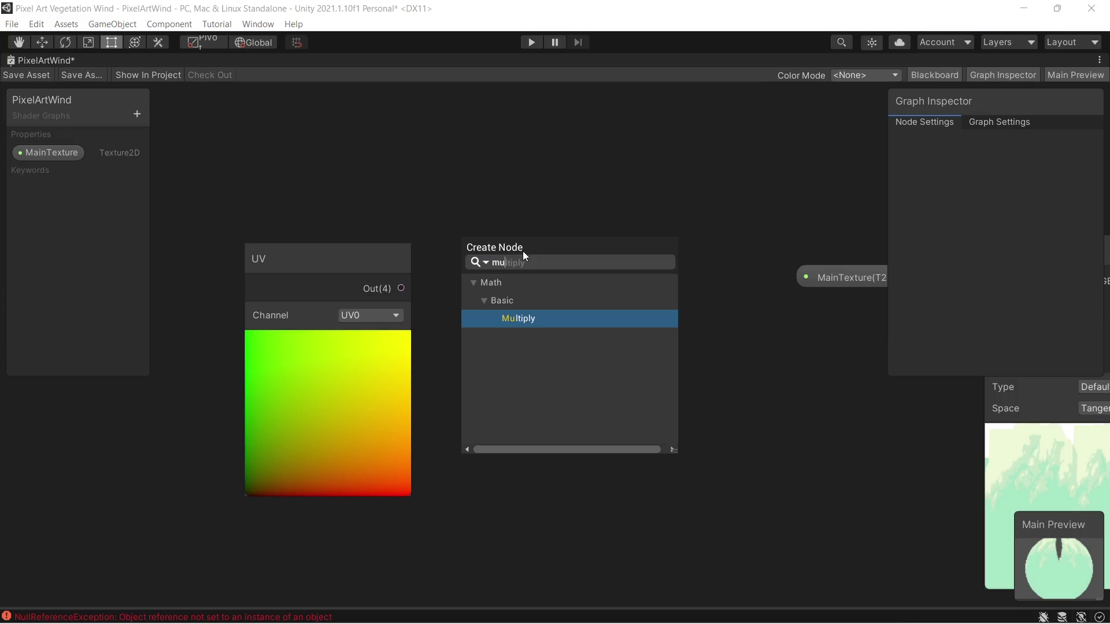
{"action": "key", "text": "Return"}
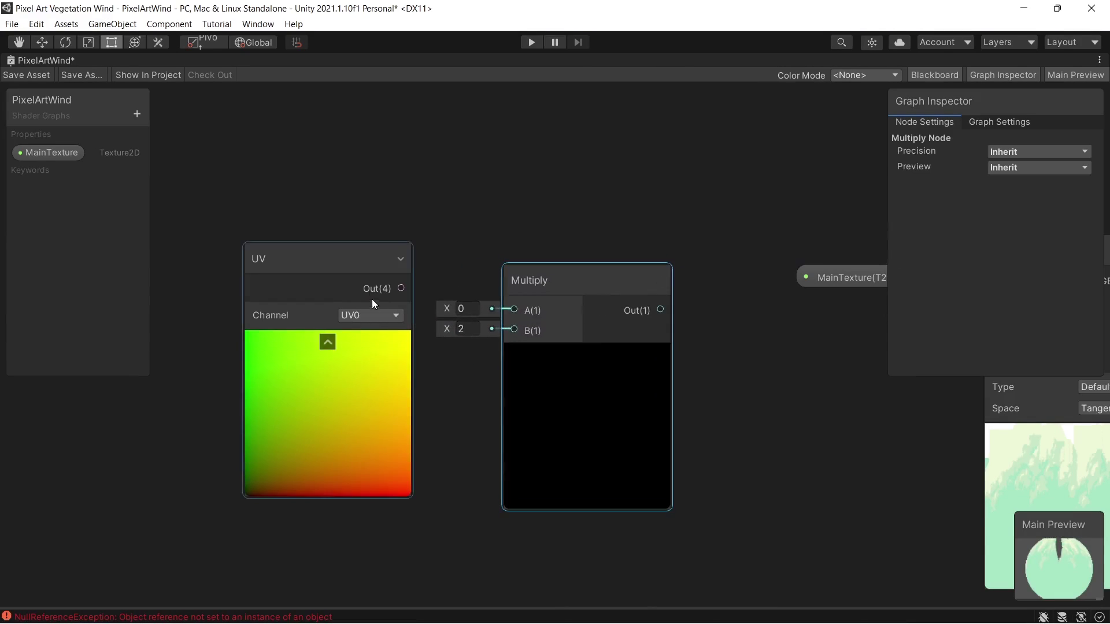
{"action": "left_click_drag", "start_coordinate": [401, 288], "coordinate": [529, 267]}
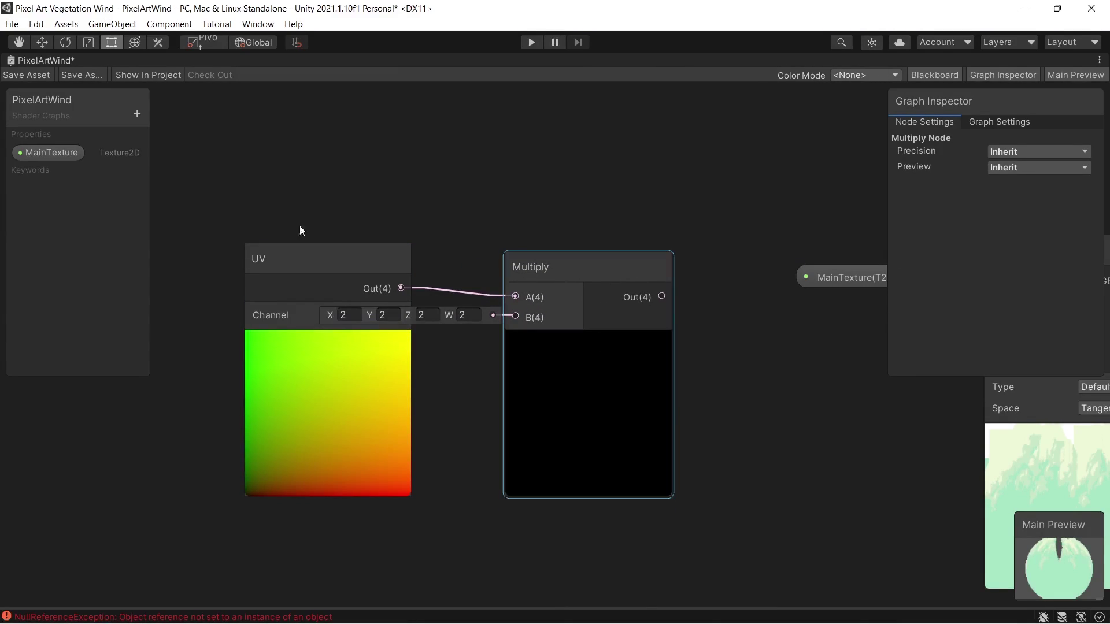
{"action": "left_click", "coordinate": [137, 114]}
{"action": "left_click", "coordinate": [177, 123]}
Name the new Float property 'PixelateAmount' and wire its node into Multiply's B input
{"action": "type", "text": "Pixl"}
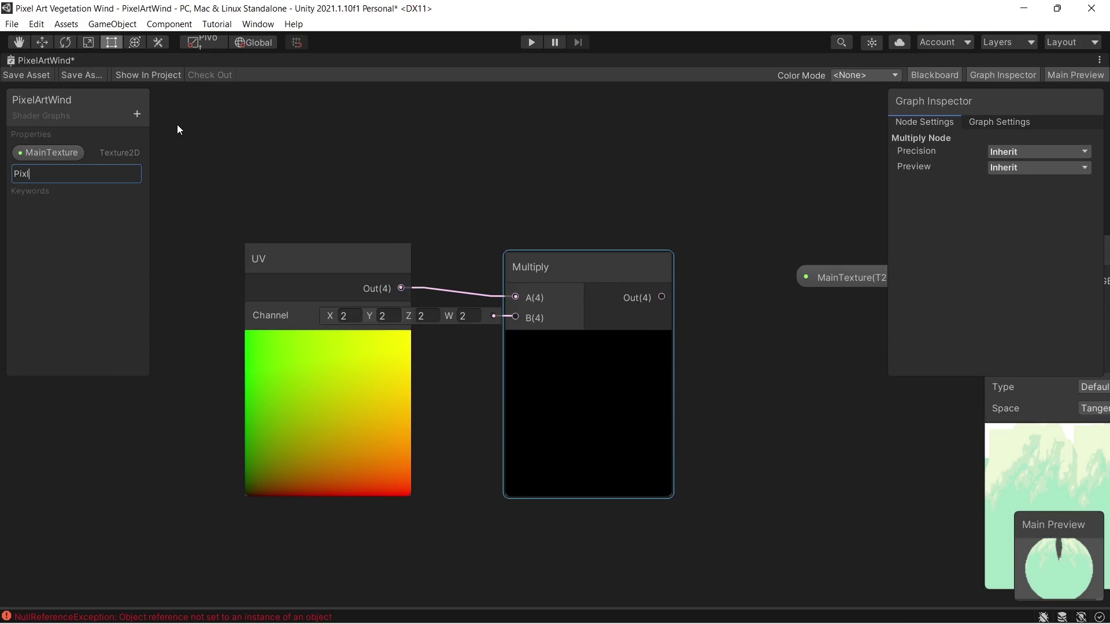
{"action": "key", "text": "BackSpace"}
{"action": "type", "text": "elateAmount"}
{"action": "key", "text": "Return"}
{"action": "left_click", "coordinate": [56, 174]}
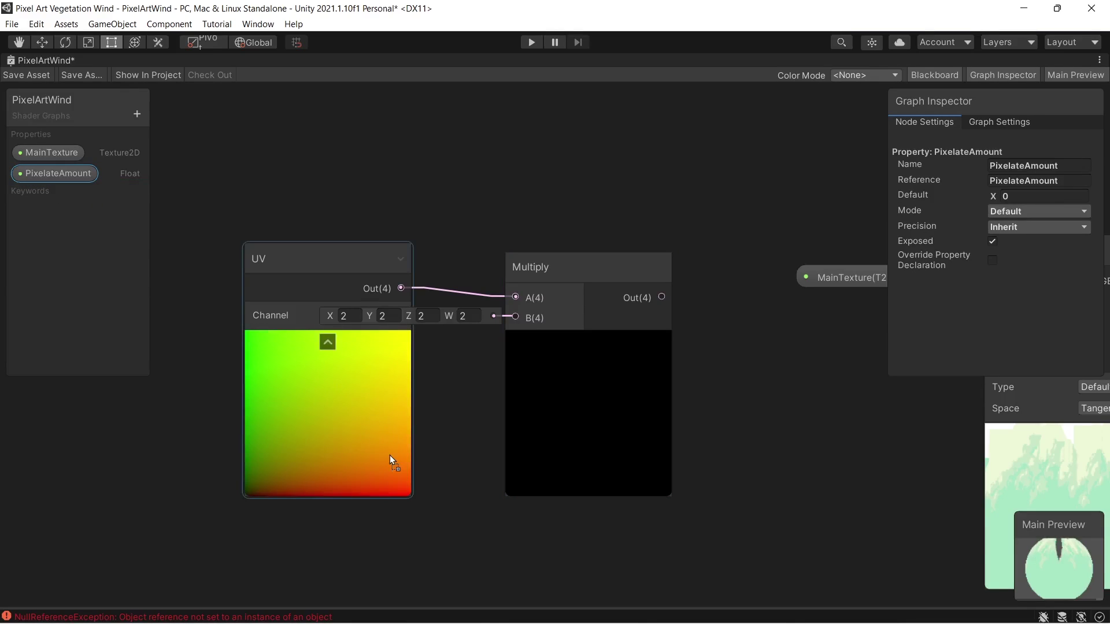
{"action": "left_click_drag", "start_coordinate": [367, 535], "coordinate": [292, 522]}
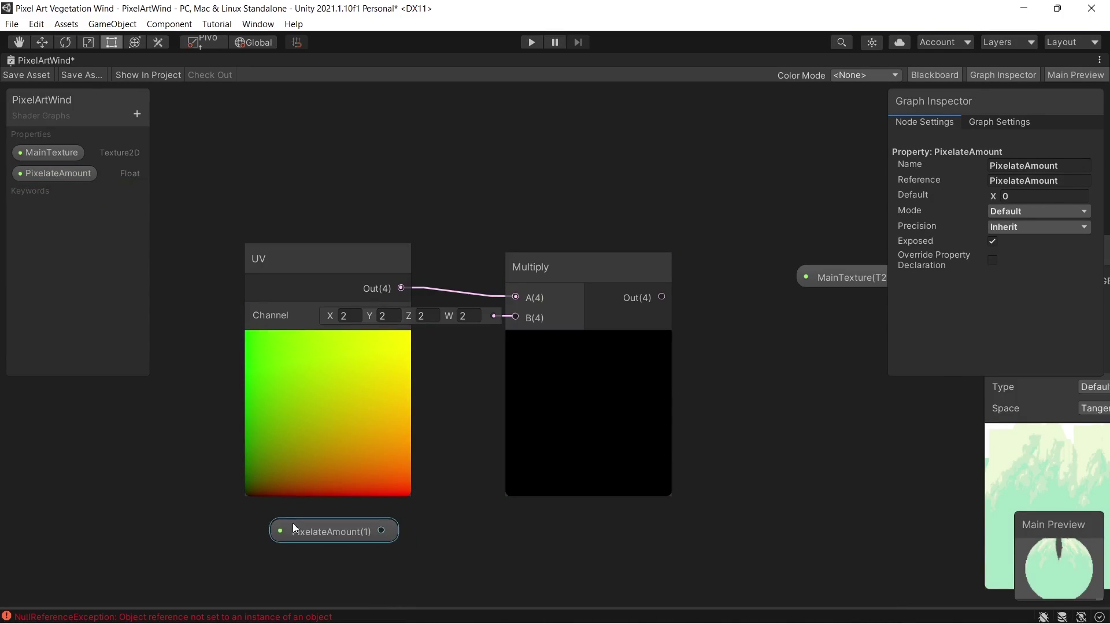
{"action": "left_click_drag", "start_coordinate": [382, 530], "coordinate": [518, 317]}
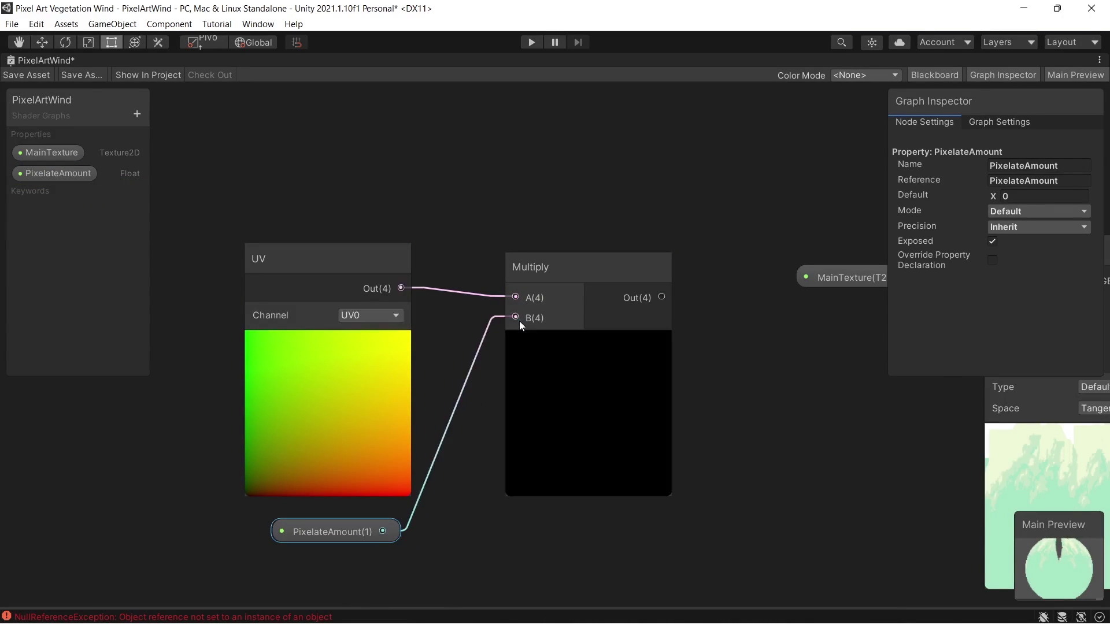
{"action": "left_click", "coordinate": [546, 258]}
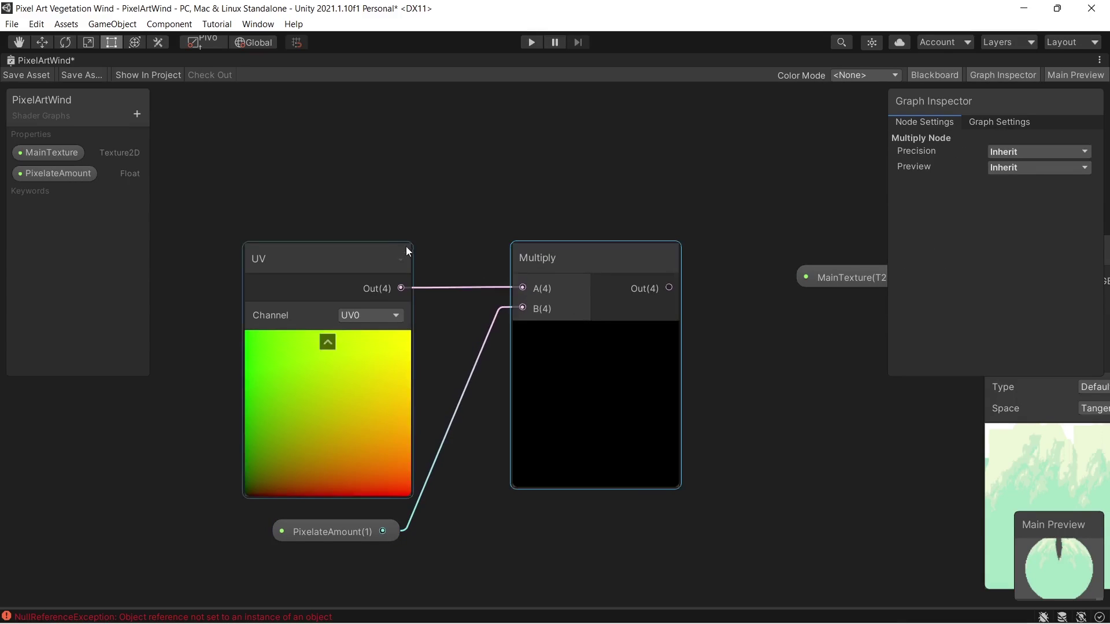
{"action": "middle_click_drag", "start_coordinate": [406, 246], "coordinate": [370, 222]}
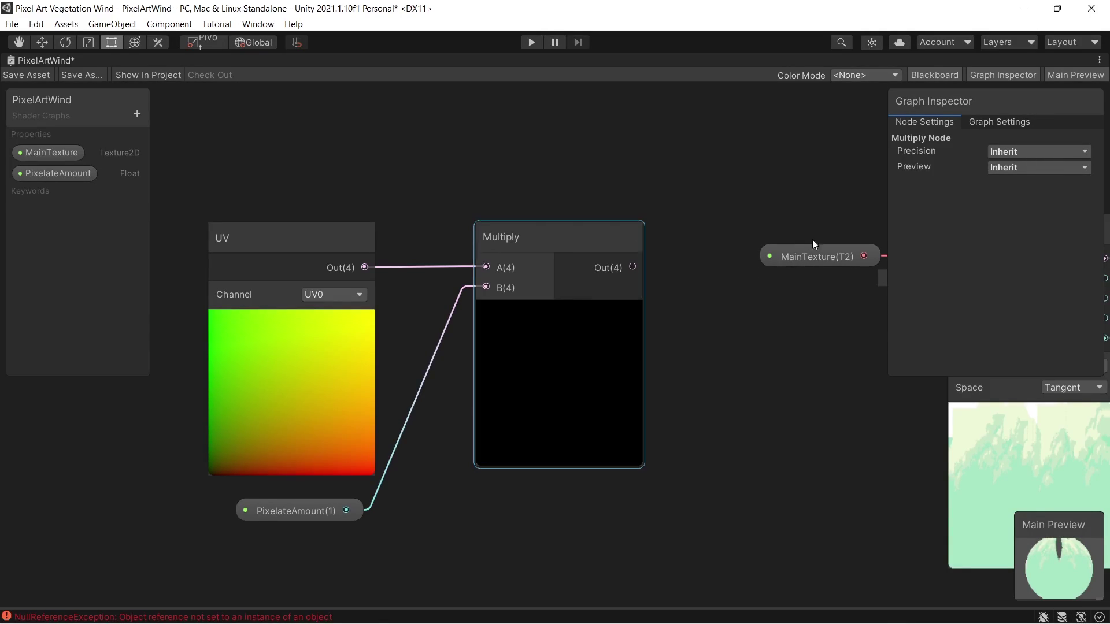
Add a Floor node fed by the Multiply output
{"action": "right_click", "coordinate": [693, 227]}
{"action": "left_click", "coordinate": [710, 229]}
{"action": "type", "text": "flo"}
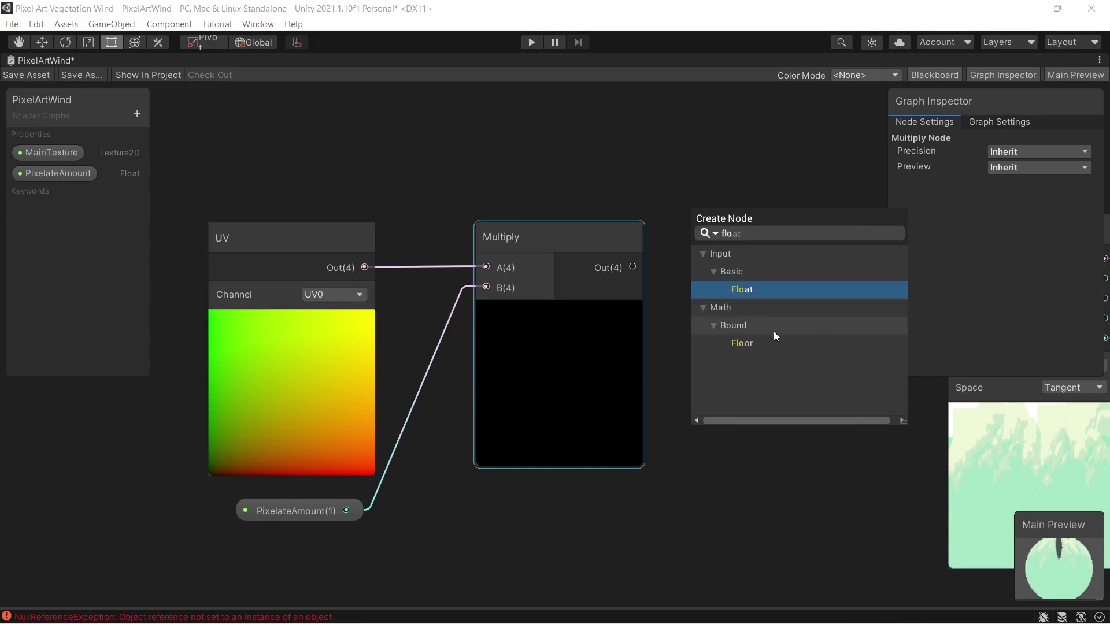
{"action": "double_click", "coordinate": [734, 341]}
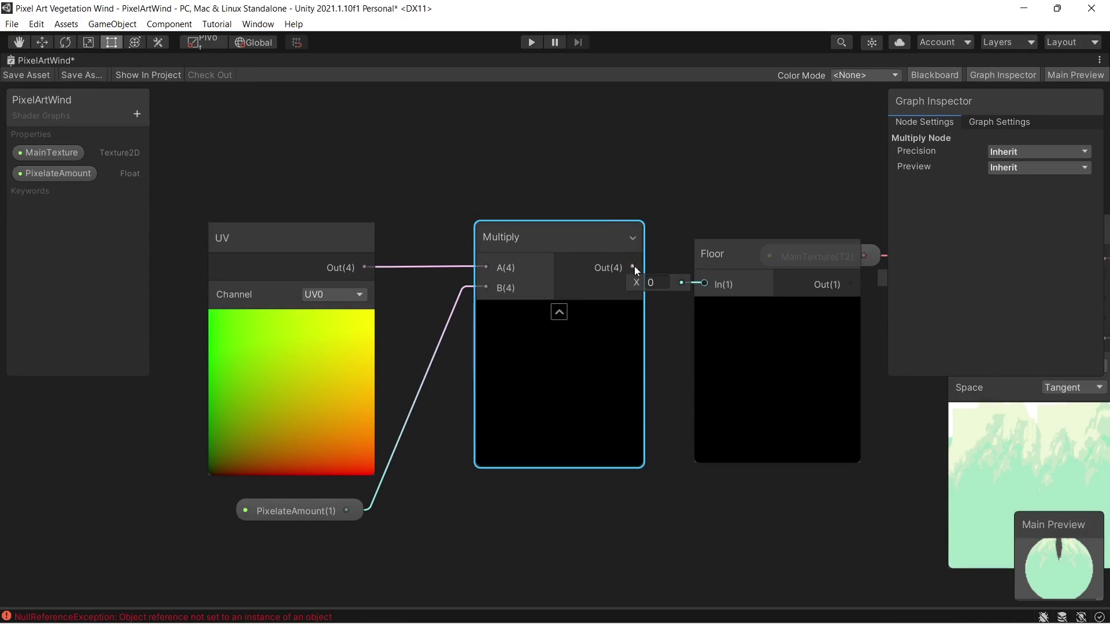
{"action": "left_click_drag", "start_coordinate": [633, 266], "coordinate": [705, 283]}
{"action": "left_click_drag", "start_coordinate": [723, 253], "coordinate": [727, 243]}
Set PixelateAmount's default value to 1
{"action": "left_click", "coordinate": [53, 172]}
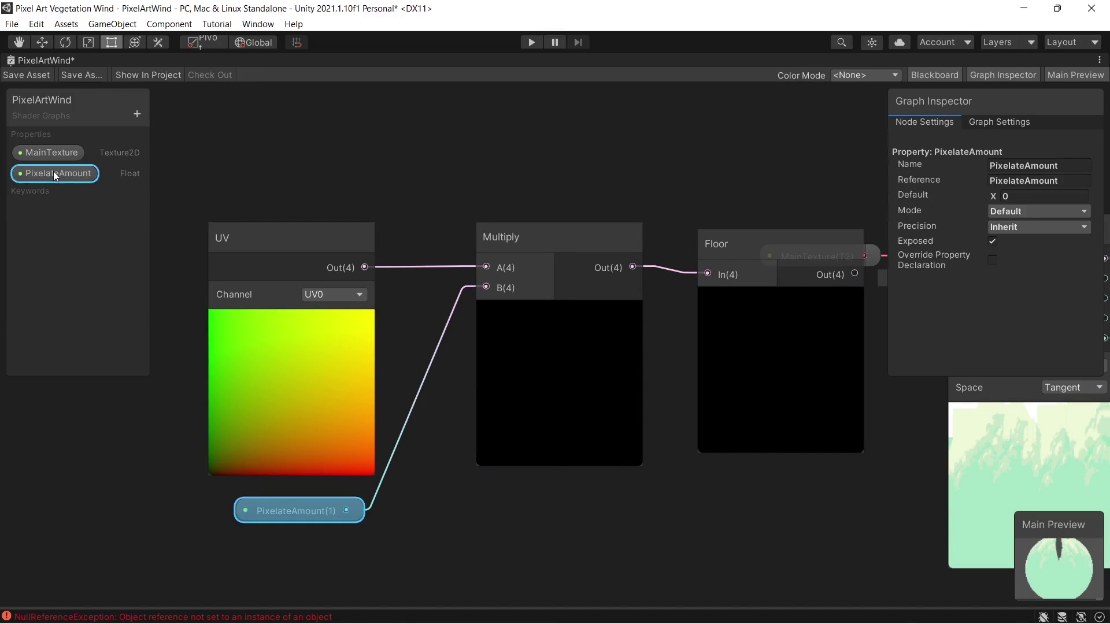
{"action": "left_click", "coordinate": [1032, 197]}
{"action": "type", "text": "1"}
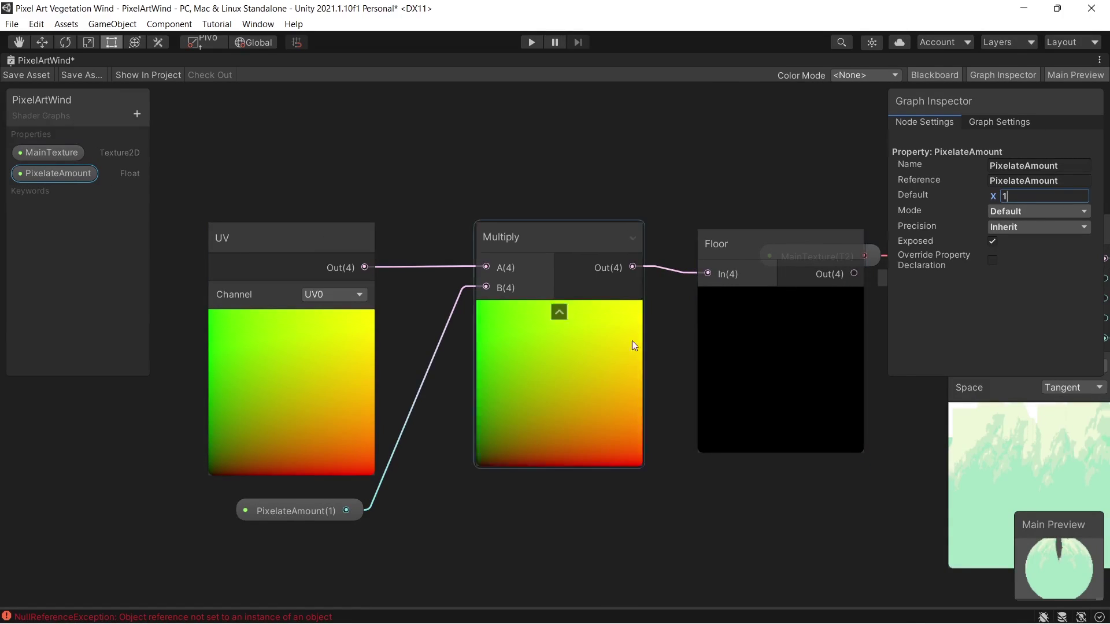
Arrange the UV, Multiply, Floor and PixelateAmount nodes into a tidy group
{"action": "left_click_drag", "start_coordinate": [577, 237], "coordinate": [563, 230]}
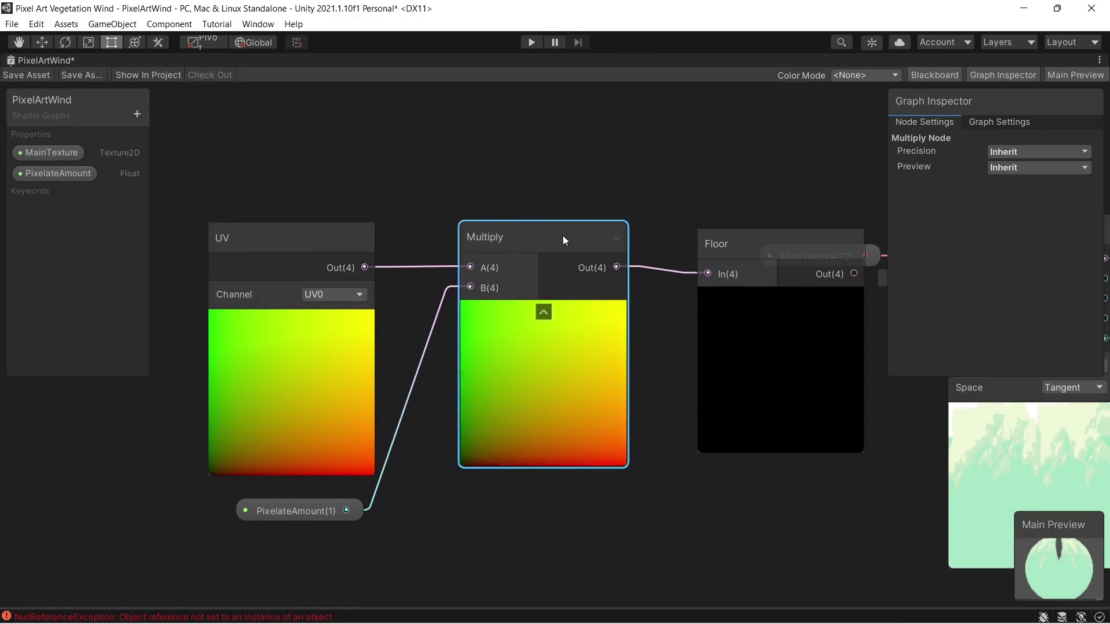
{"action": "left_click_drag", "start_coordinate": [731, 240], "coordinate": [714, 235]}
{"action": "middle_click_drag", "start_coordinate": [699, 182], "coordinate": [807, 250]}
{"action": "left_click_drag", "start_coordinate": [258, 149], "coordinate": [740, 528]}
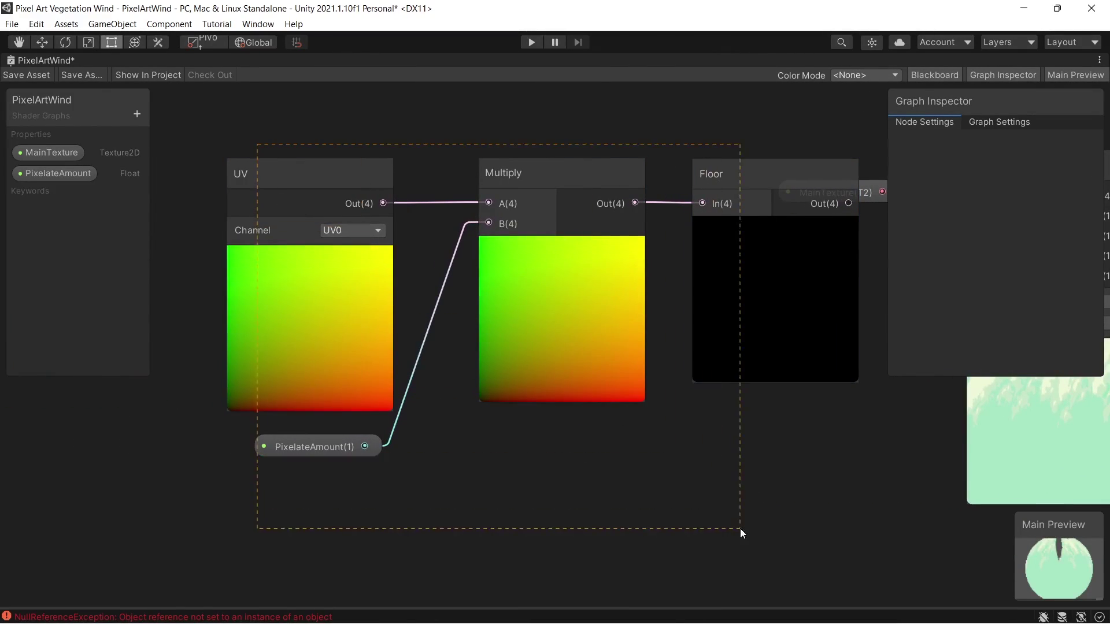
{"action": "left_click_drag", "start_coordinate": [780, 361], "coordinate": [553, 340]}
{"action": "scroll", "coordinate": [553, 339], "scroll_direction": "down", "scroll_amount": 3}
{"action": "middle_click_drag", "start_coordinate": [554, 339], "coordinate": [592, 370]}
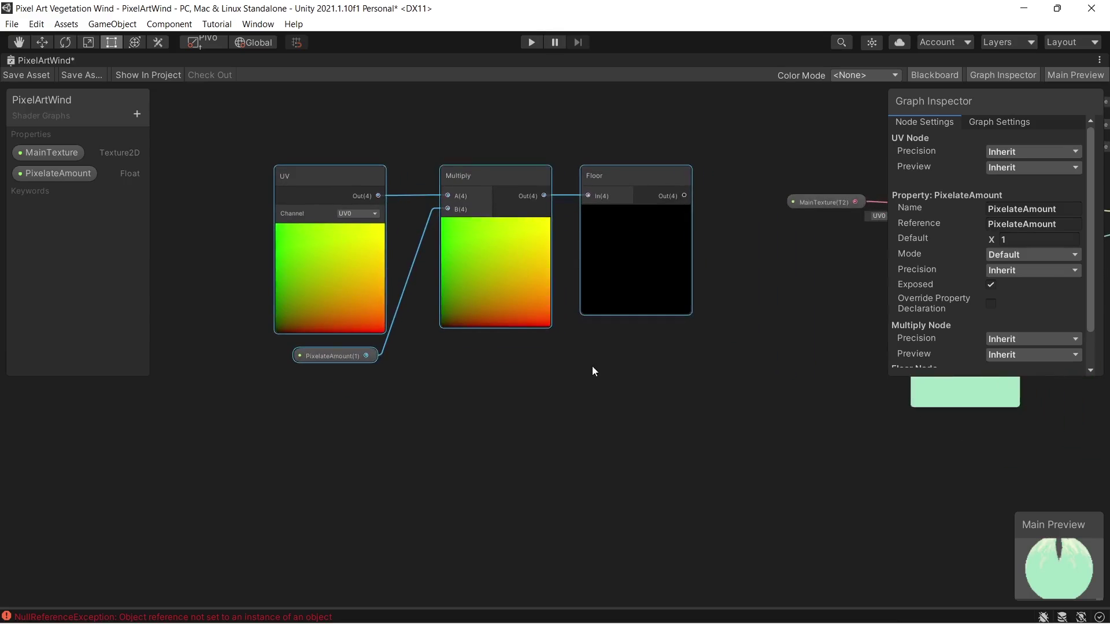
Add a Divide node, wiring Floor Out to its A and PixelateAmount to its B
{"action": "scroll", "coordinate": [610, 371], "scroll_direction": "up", "scroll_amount": 1}
{"action": "right_click", "coordinate": [610, 368]}
{"action": "left_click", "coordinate": [679, 384]}
{"action": "type", "text": "de"}
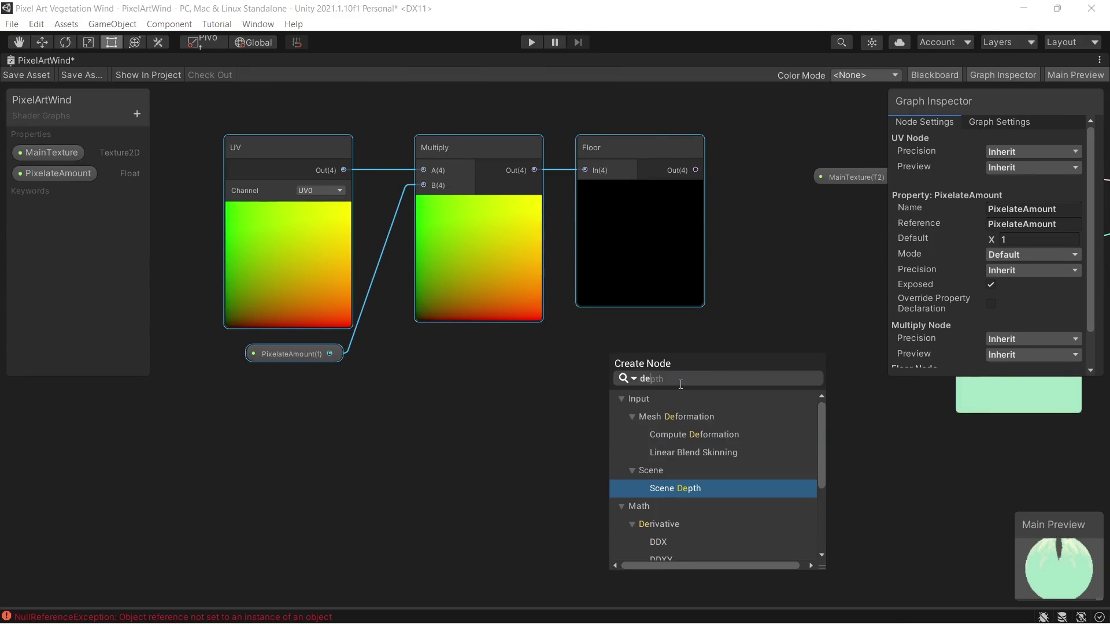
{"action": "key", "text": "BackSpace"}
{"action": "type", "text": "iv"}
{"action": "key", "text": "Return"}
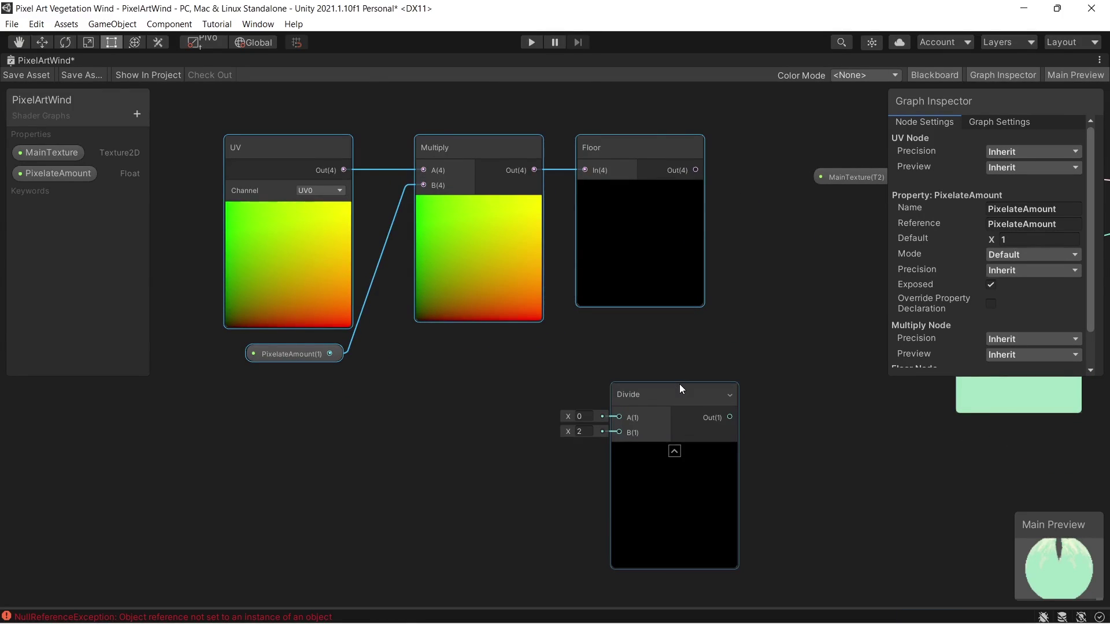
{"action": "left_click_drag", "start_coordinate": [645, 384], "coordinate": [741, 324]}
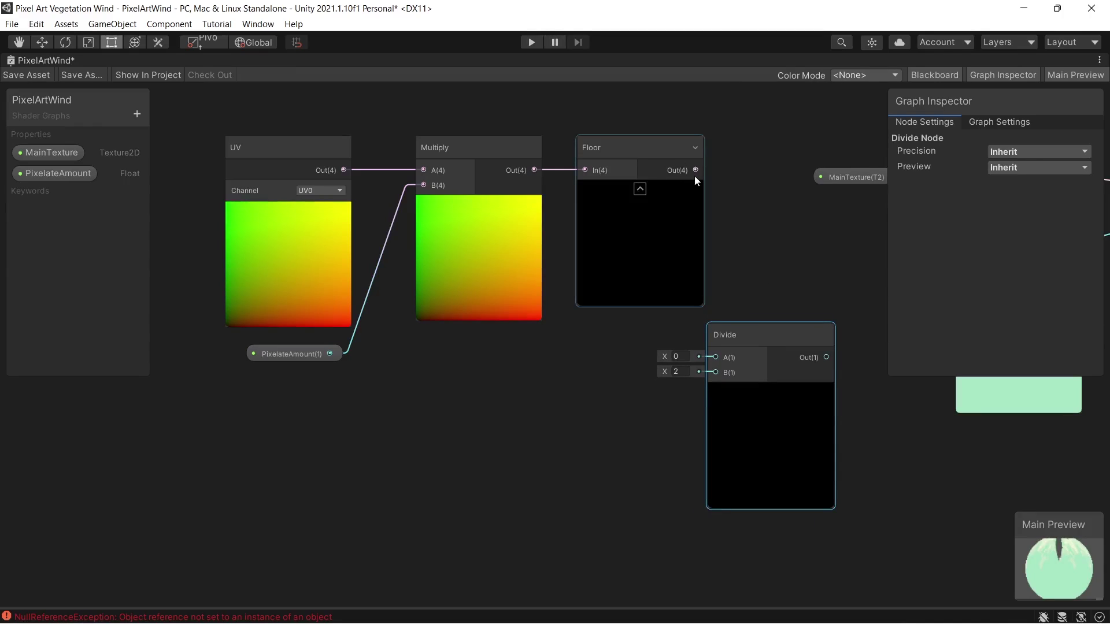
{"action": "left_click_drag", "start_coordinate": [696, 170], "coordinate": [782, 307]}
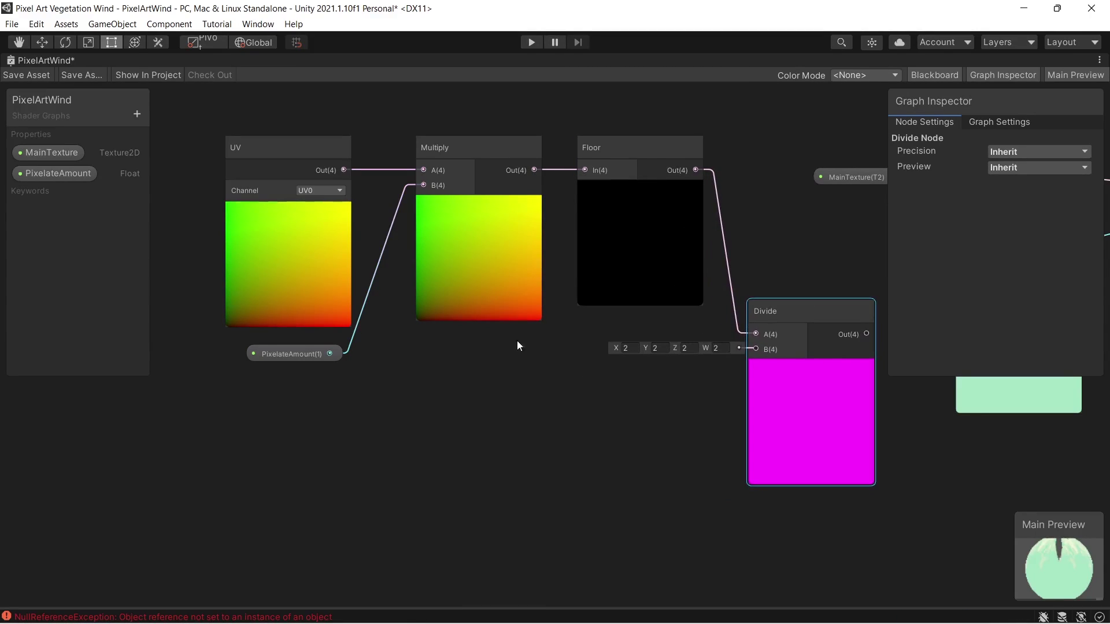
{"action": "left_click_drag", "start_coordinate": [330, 354], "coordinate": [756, 349]}
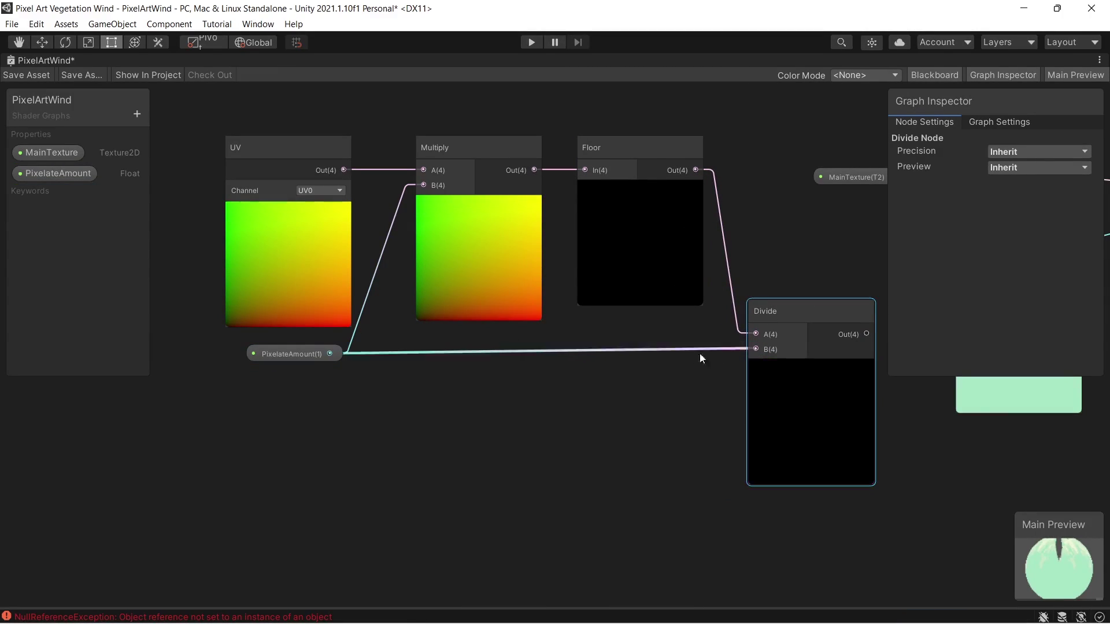
Try PixelateAmount default values of 10, 20 and 5
{"action": "left_click", "coordinate": [48, 177]}
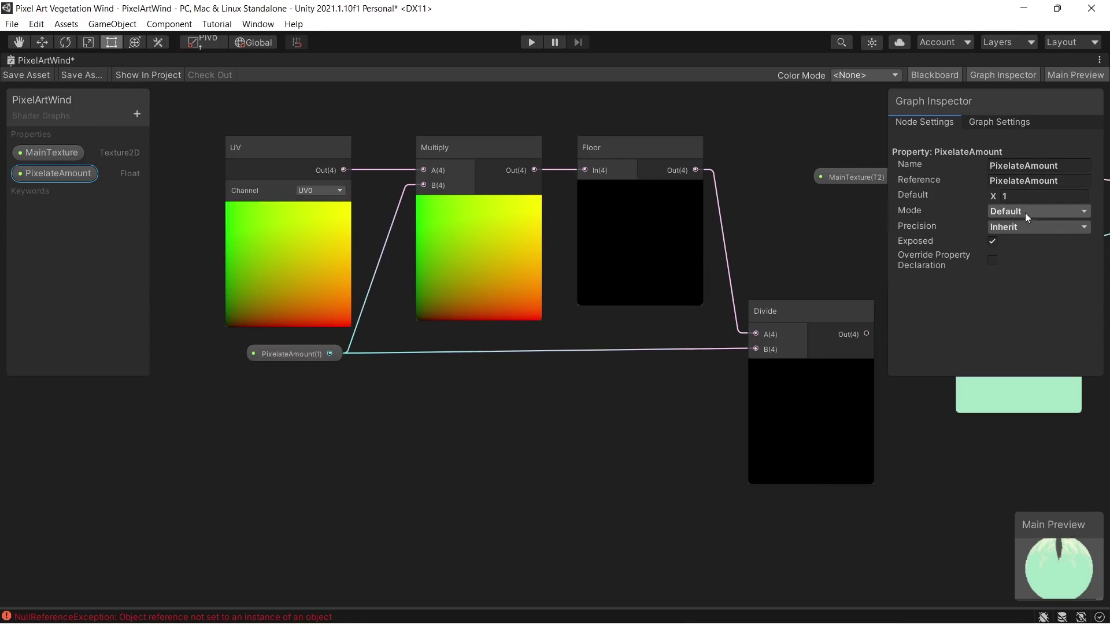
{"action": "left_click", "coordinate": [1006, 196]}
{"action": "type", "text": "10"}
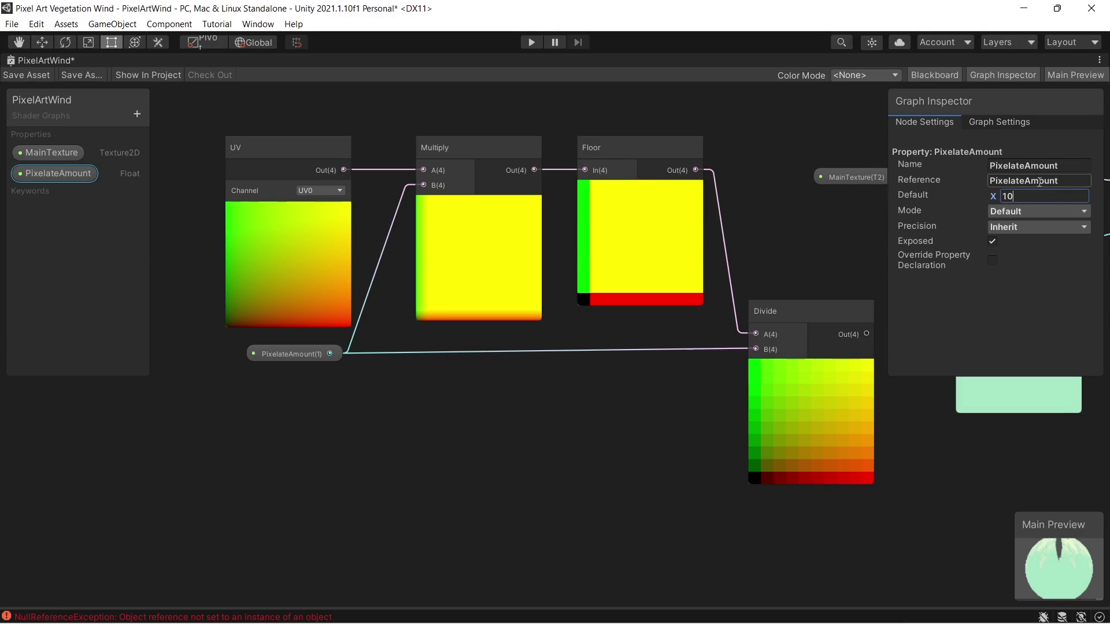
{"action": "double_click", "coordinate": [1024, 195]}
{"action": "type", "text": "20"}
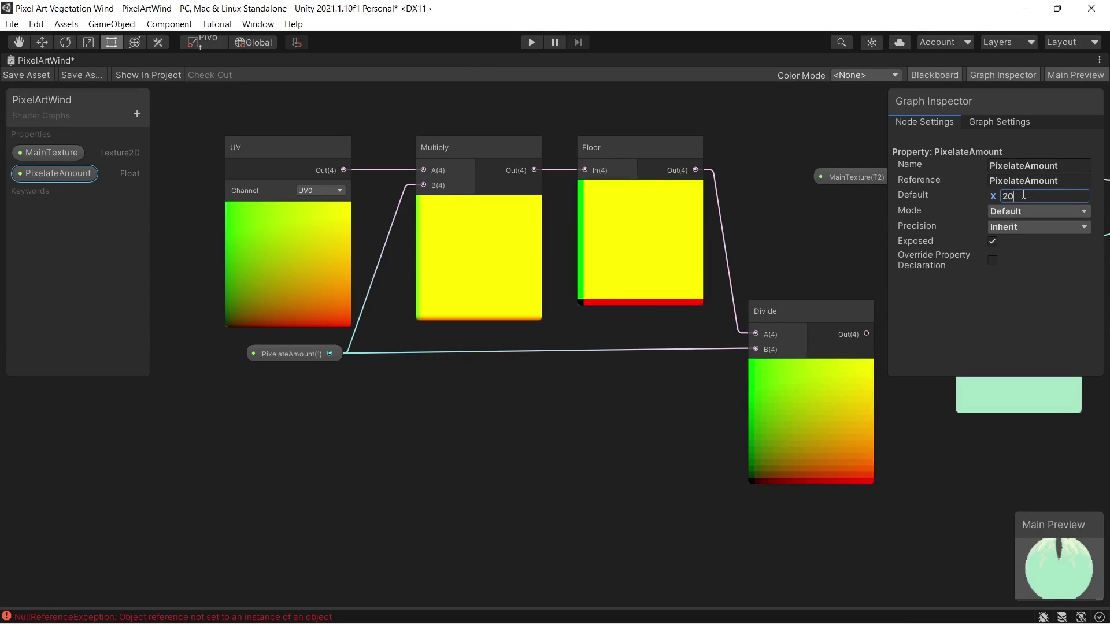
{"action": "key", "text": "Return"}
{"action": "type", "text": "54"}
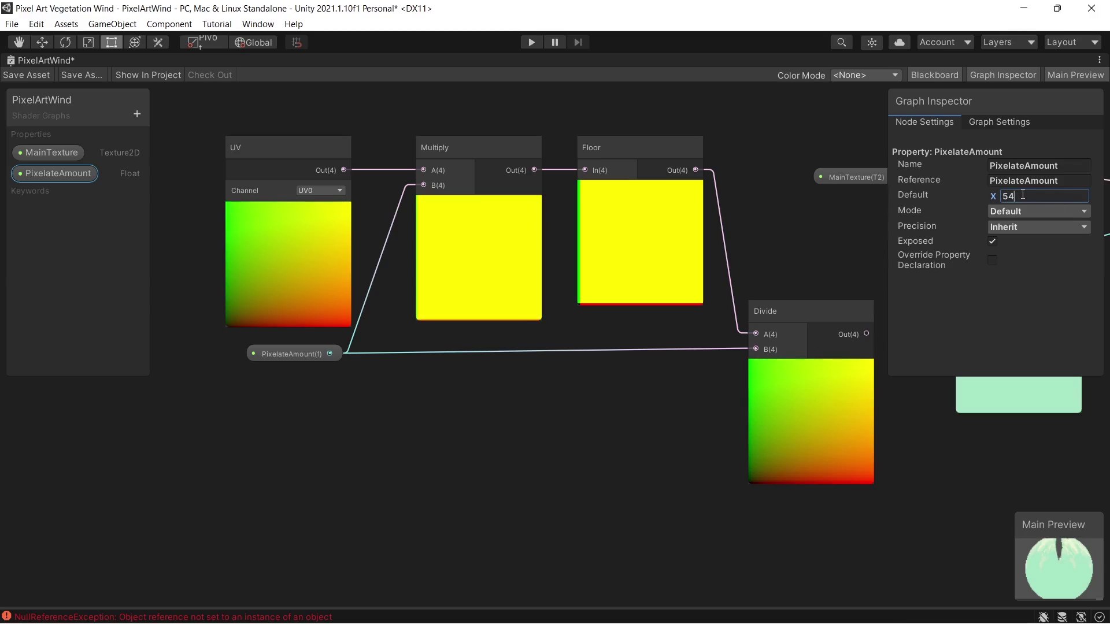
{"action": "key", "text": "BackSpace"}
{"action": "key", "text": "BackSpace"}
{"action": "type", "text": "5"}
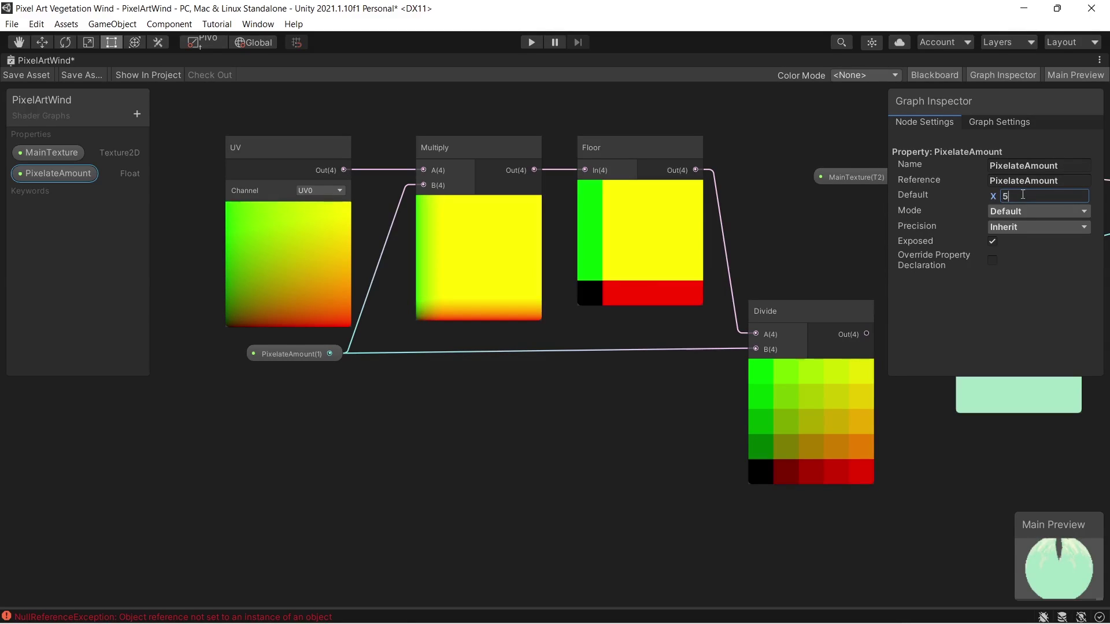
Move the pixelation nodes up and left and set the PixelateAmount default back to 10
{"action": "scroll", "coordinate": [664, 188], "scroll_direction": "down", "scroll_amount": 2}
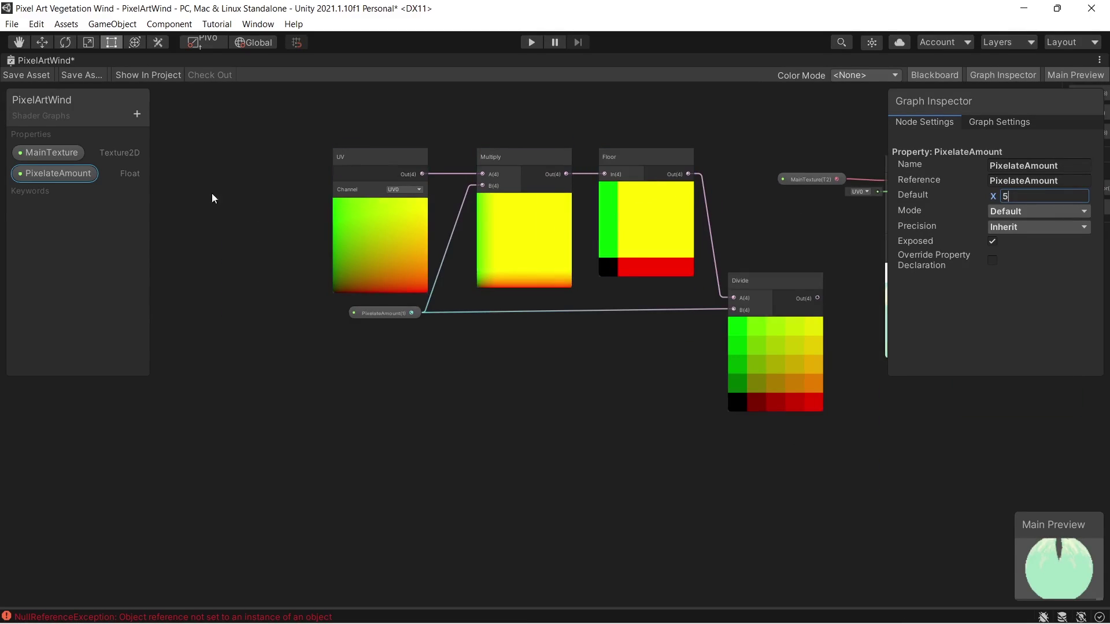
{"action": "left_click_drag", "start_coordinate": [272, 154], "coordinate": [769, 405]}
{"action": "left_click_drag", "start_coordinate": [757, 363], "coordinate": [605, 296]}
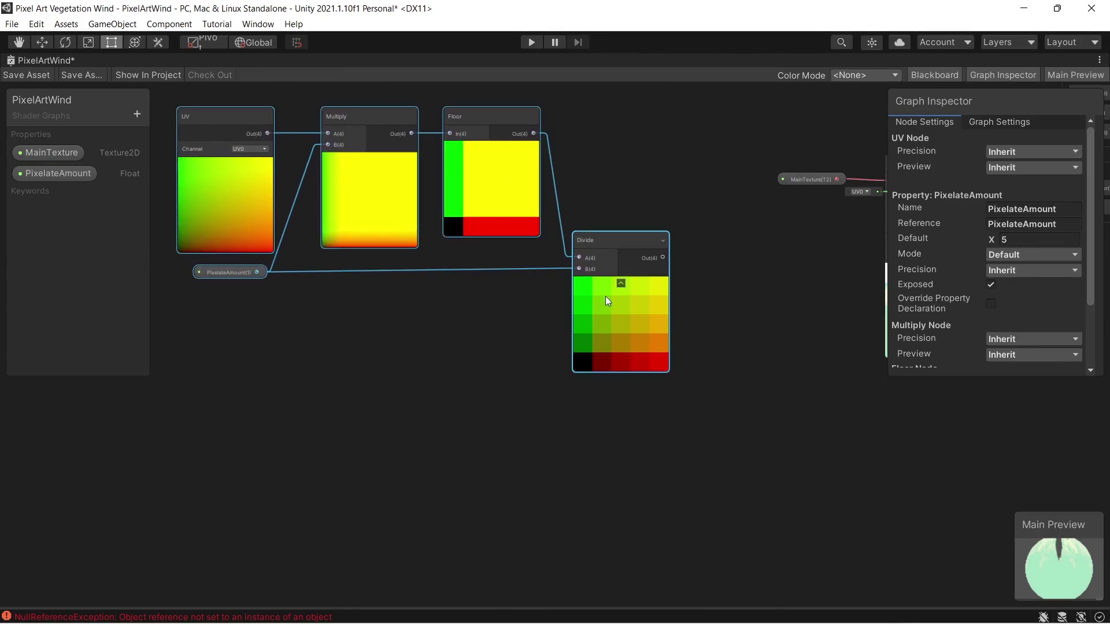
{"action": "left_click", "coordinate": [1031, 239]}
{"action": "type", "text": "10"}
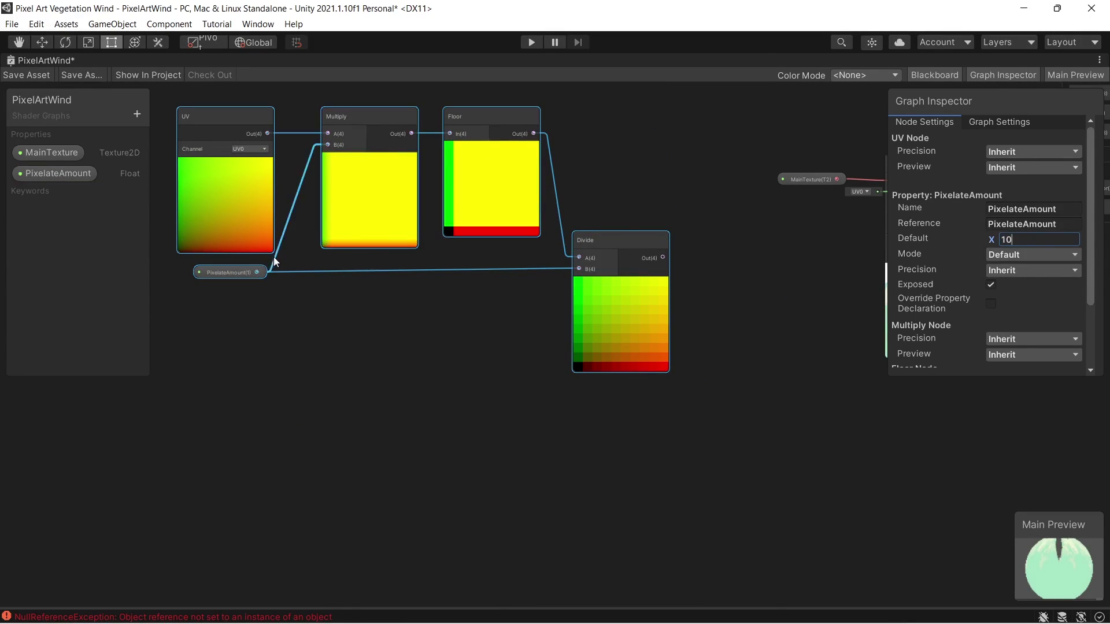
{"action": "type", "text": "a"}
Group the pixelation nodes under the title Pixelation and move the group left
{"action": "left_click_drag", "start_coordinate": [242, 123], "coordinate": [668, 359]}
{"action": "right_click", "coordinate": [645, 323]}
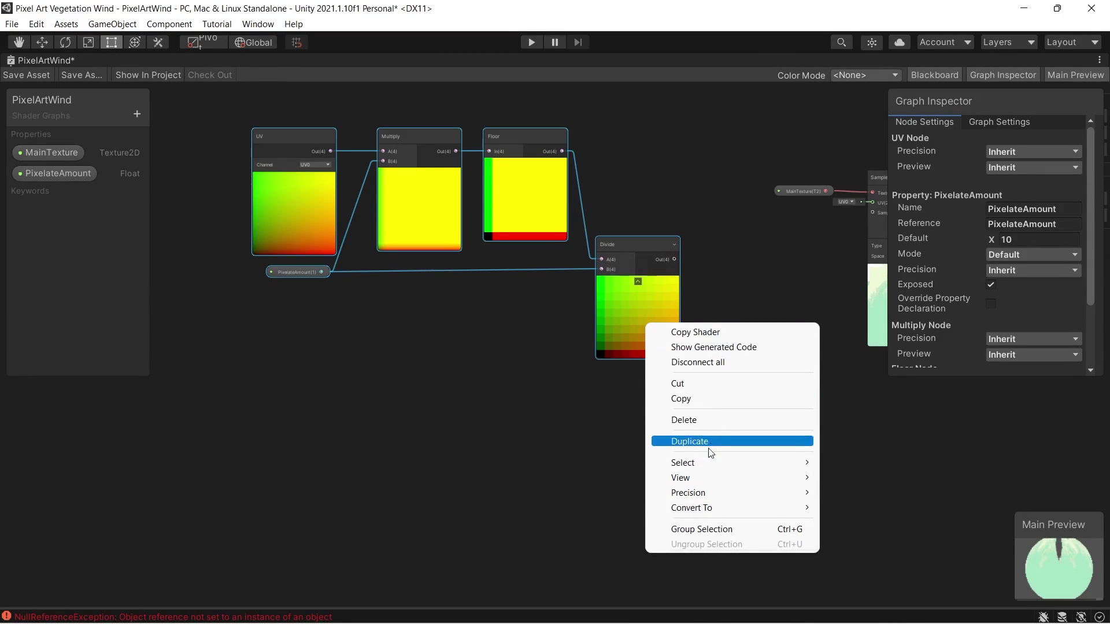
{"action": "left_click", "coordinate": [696, 529]}
{"action": "type", "text": "Pixelation"}
{"action": "key", "text": "Return"}
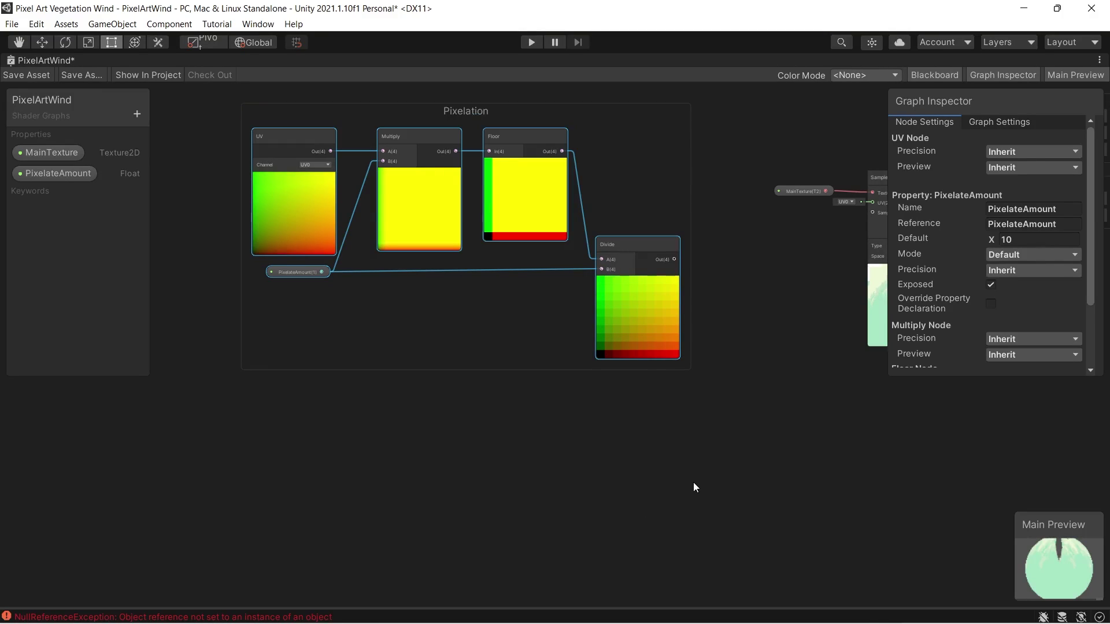
{"action": "scroll", "coordinate": [692, 482], "scroll_direction": "down", "scroll_amount": 3}
{"action": "left_click", "coordinate": [518, 349]}
{"action": "left_click_drag", "start_coordinate": [511, 200], "coordinate": [300, 201]}
Connect the Divide output to Sample Texture 2D's UV, then un-maximize the graph tab
{"action": "middle_click_drag", "start_coordinate": [300, 201], "coordinate": [581, 308]}
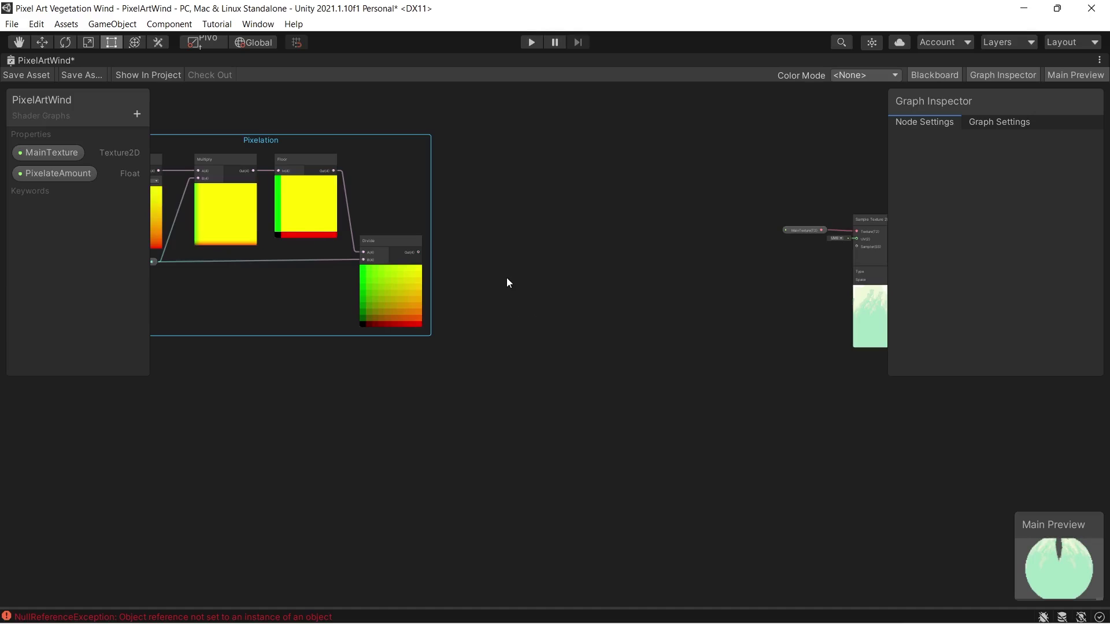
{"action": "middle_click_drag", "start_coordinate": [508, 283], "coordinate": [526, 315]}
{"action": "right_click", "coordinate": [568, 231]}
{"action": "left_click", "coordinate": [601, 241]}
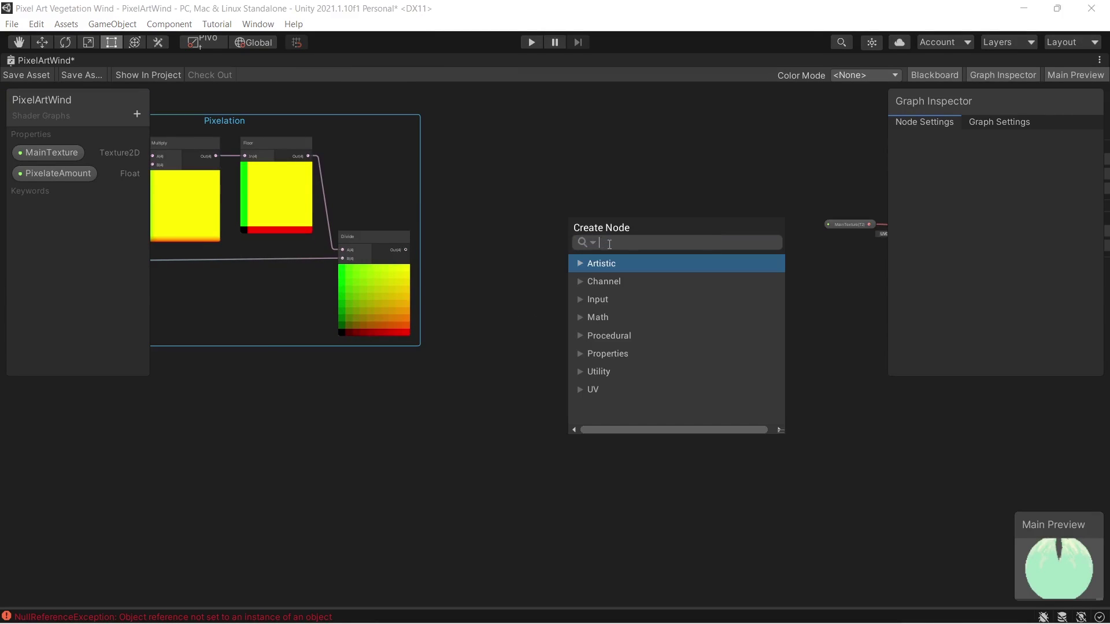
{"action": "key", "text": "Escape"}
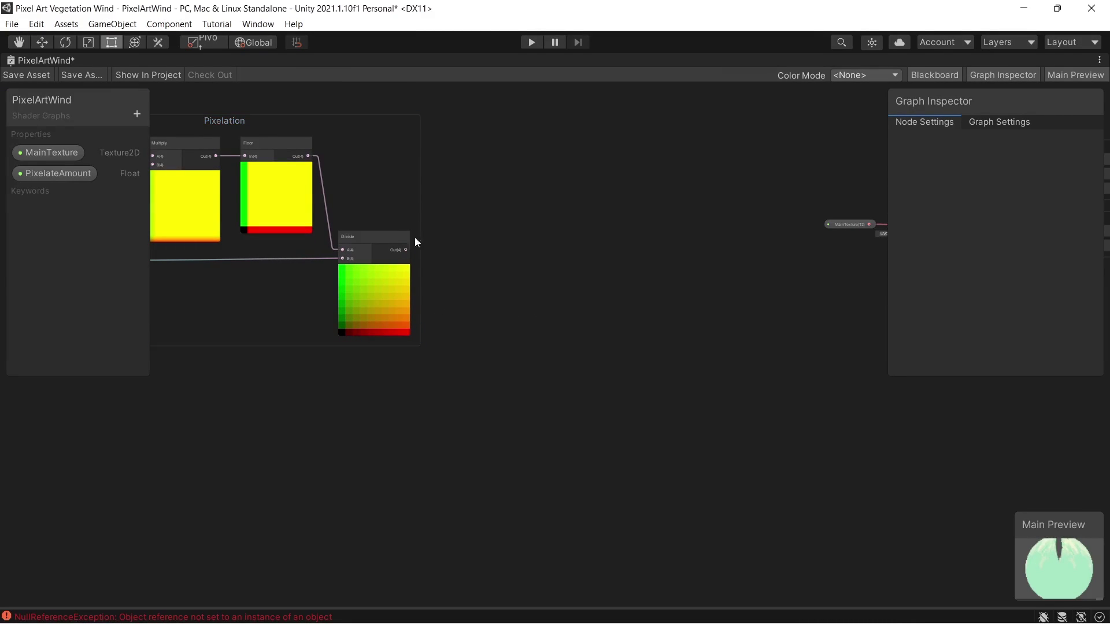
{"action": "mouse_move", "coordinate": [414, 237]}
{"action": "middle_mouse_down"}
{"action": "mouse_move", "coordinate": [390, 228]}
{"action": "mouse_move", "coordinate": [414, 229]}
{"action": "middle_mouse_up"}
{"action": "middle_click_drag", "start_coordinate": [290, 219], "coordinate": [314, 222]}
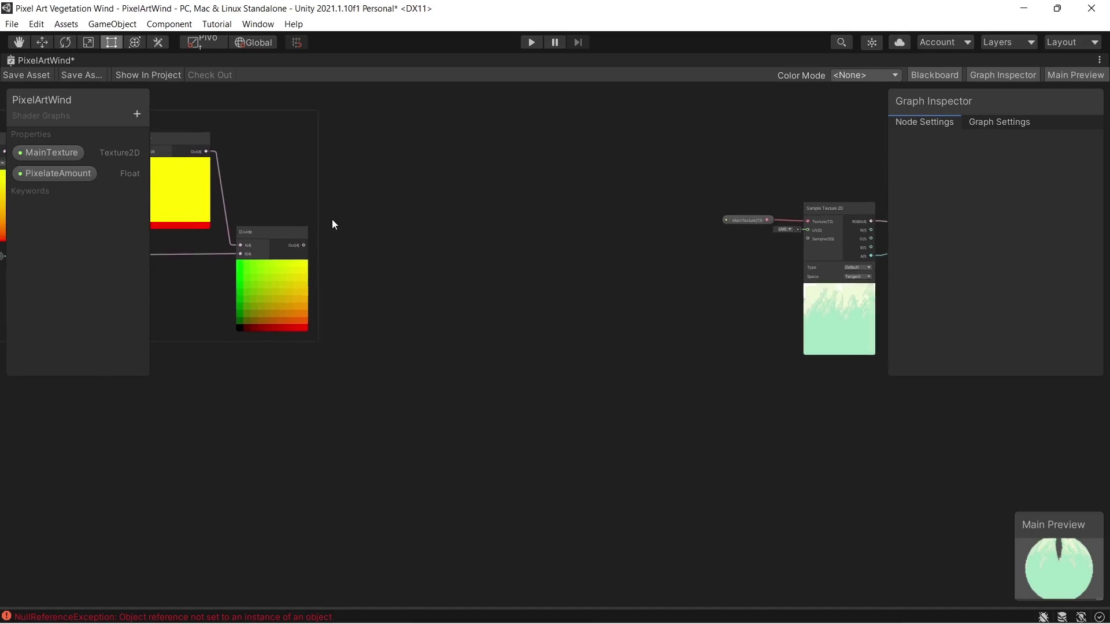
{"action": "left_click_drag", "start_coordinate": [304, 245], "coordinate": [808, 230]}
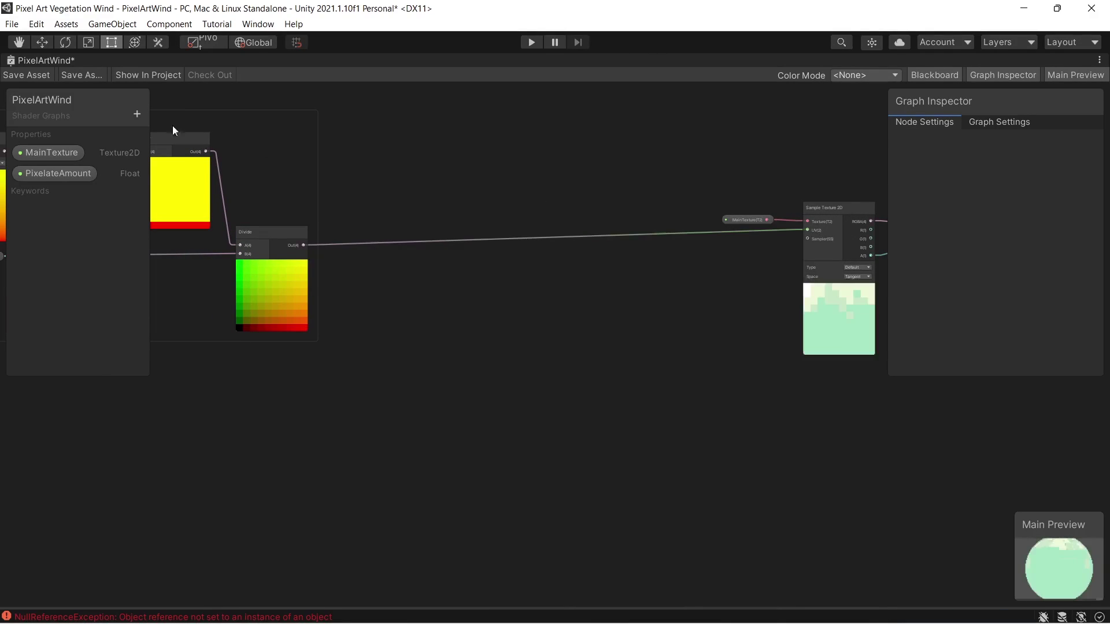
{"action": "right_click", "coordinate": [33, 63]}
{"action": "left_click", "coordinate": [53, 67]}
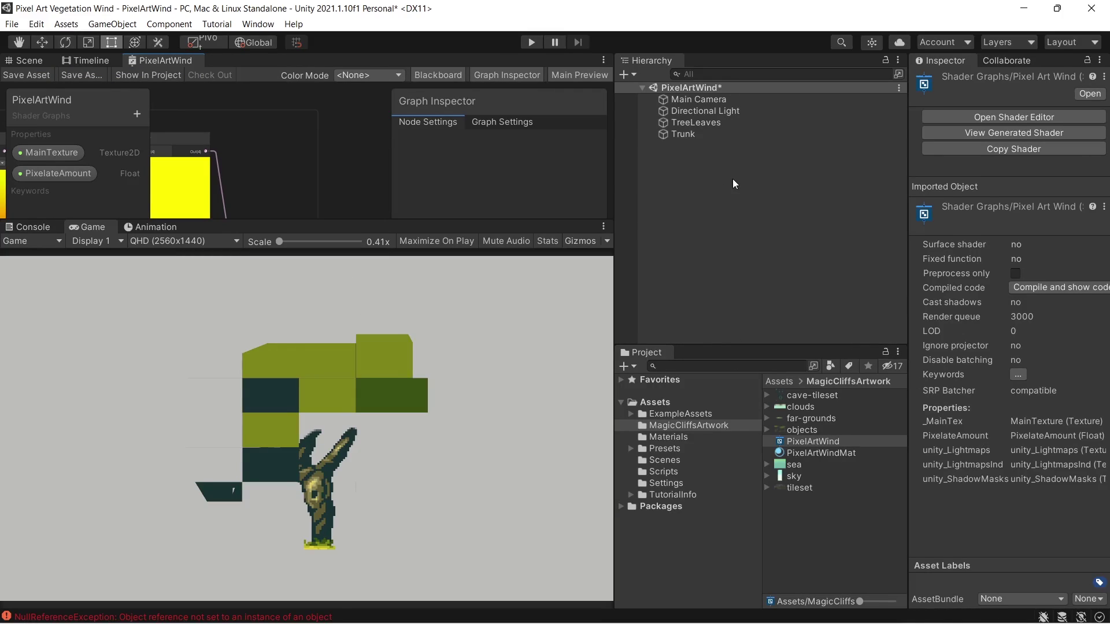
Select TreeLeaves, expand its material, and raise PixelateAmount to 120
{"action": "left_click", "coordinate": [701, 125]}
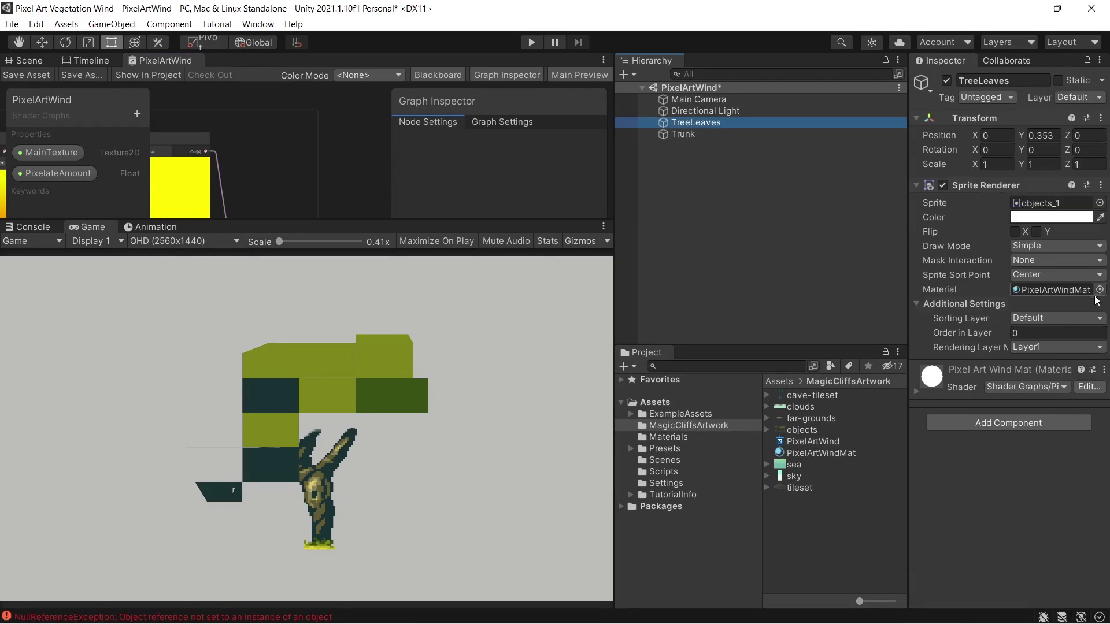
{"action": "left_click", "coordinate": [932, 386]}
{"action": "left_click_drag", "start_coordinate": [1041, 467], "coordinate": [972, 480]}
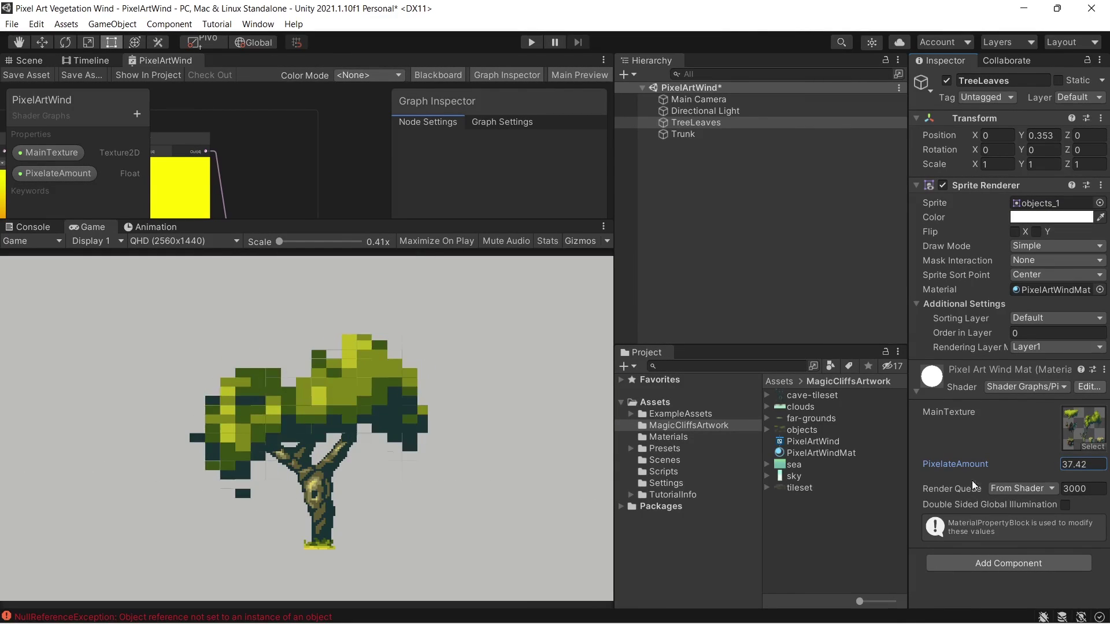
{"action": "left_click_drag", "start_coordinate": [1055, 474], "coordinate": [382, 508]}
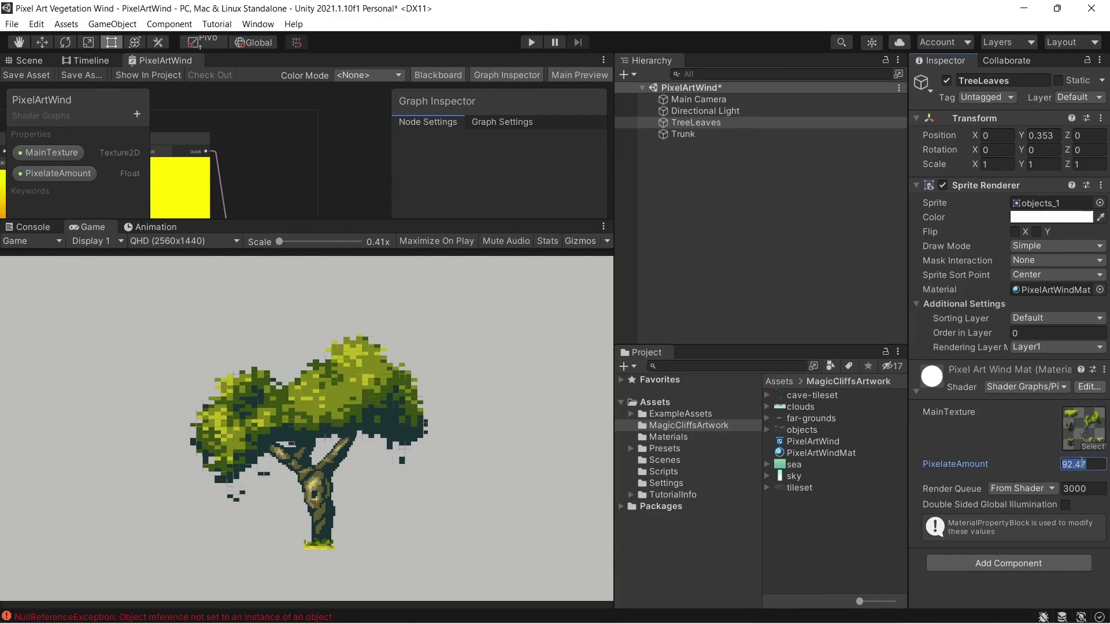
{"action": "type", "text": "100"}
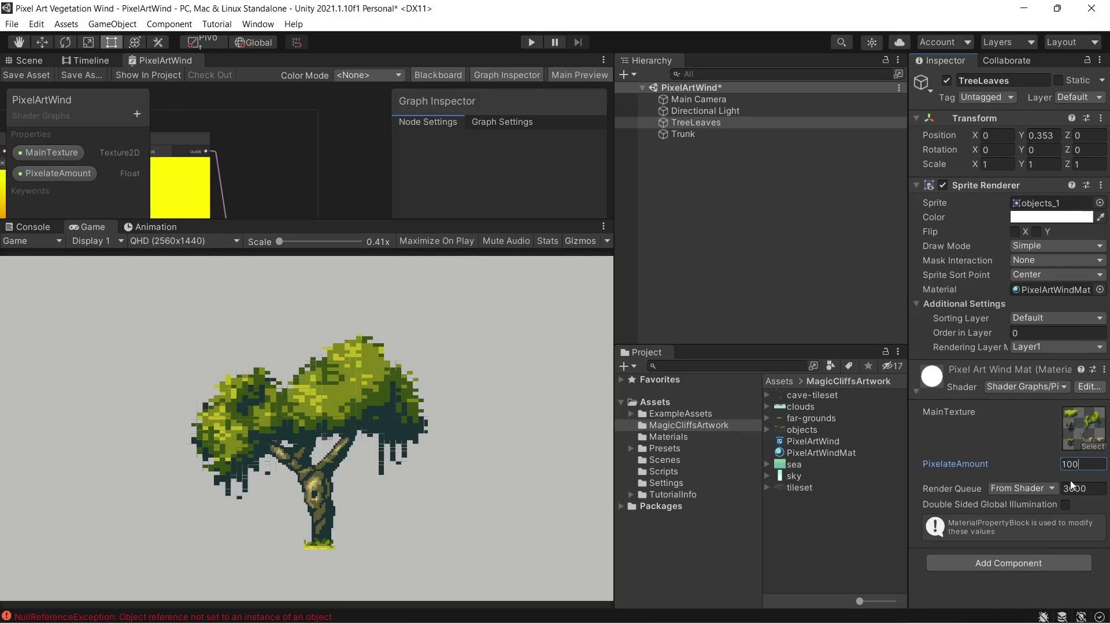
{"action": "type", "text": "120"}
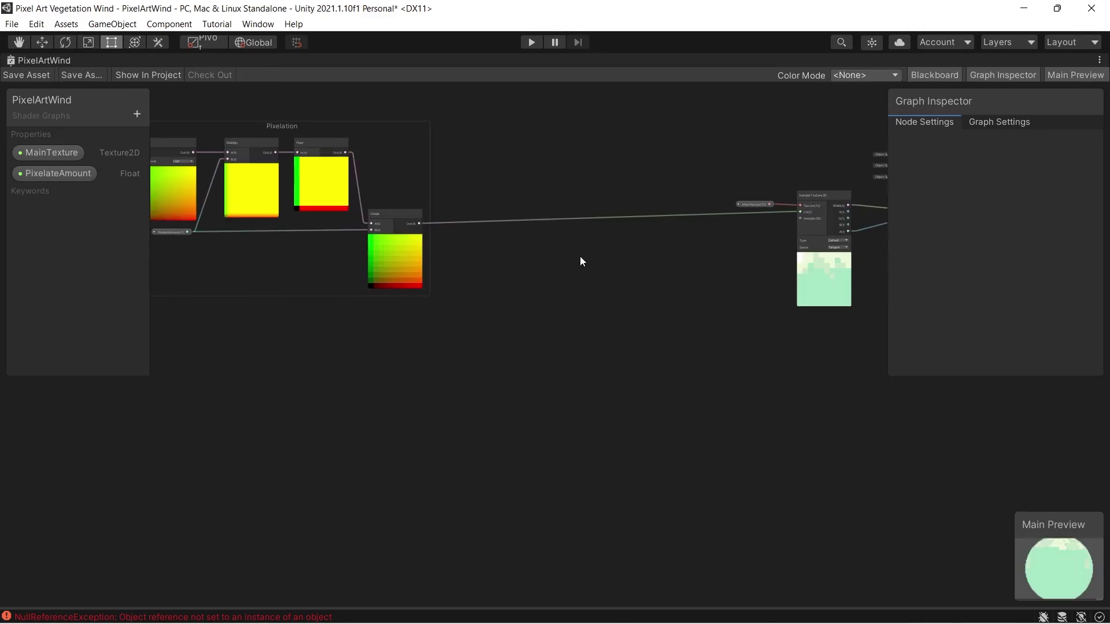
Add a Voronoi node and position it lower in the graph
{"action": "key", "text": "space"}
{"action": "type", "text": "vor"}
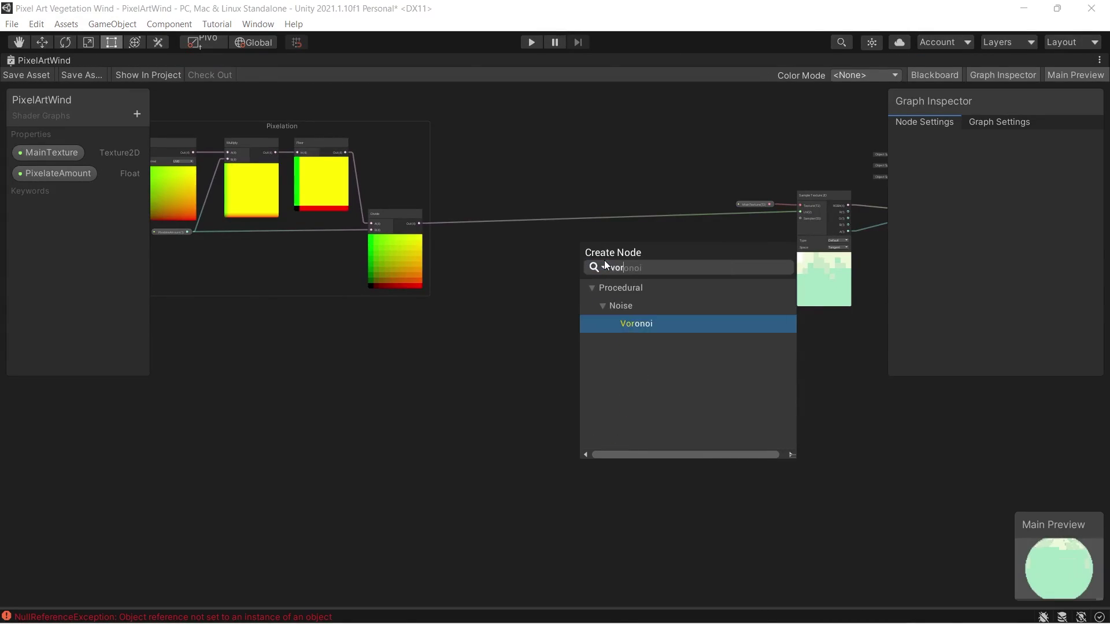
{"action": "key", "text": "Return"}
{"action": "scroll", "coordinate": [601, 260], "scroll_direction": "up", "scroll_amount": 5}
{"action": "middle_click_drag", "start_coordinate": [515, 268], "coordinate": [678, 265]}
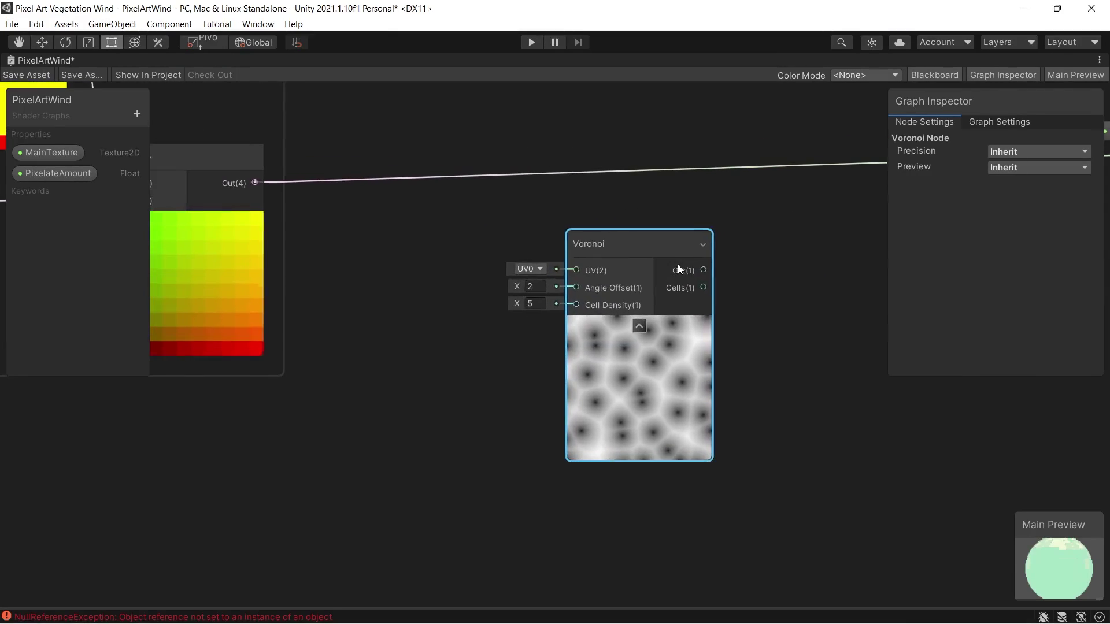
{"action": "left_click_drag", "start_coordinate": [678, 265], "coordinate": [667, 341]}
{"action": "middle_click_drag", "start_coordinate": [264, 508], "coordinate": [584, 383]}
{"action": "left_click", "coordinate": [585, 383]}
{"action": "middle_click_drag", "start_coordinate": [972, 226], "coordinate": [791, 256]}
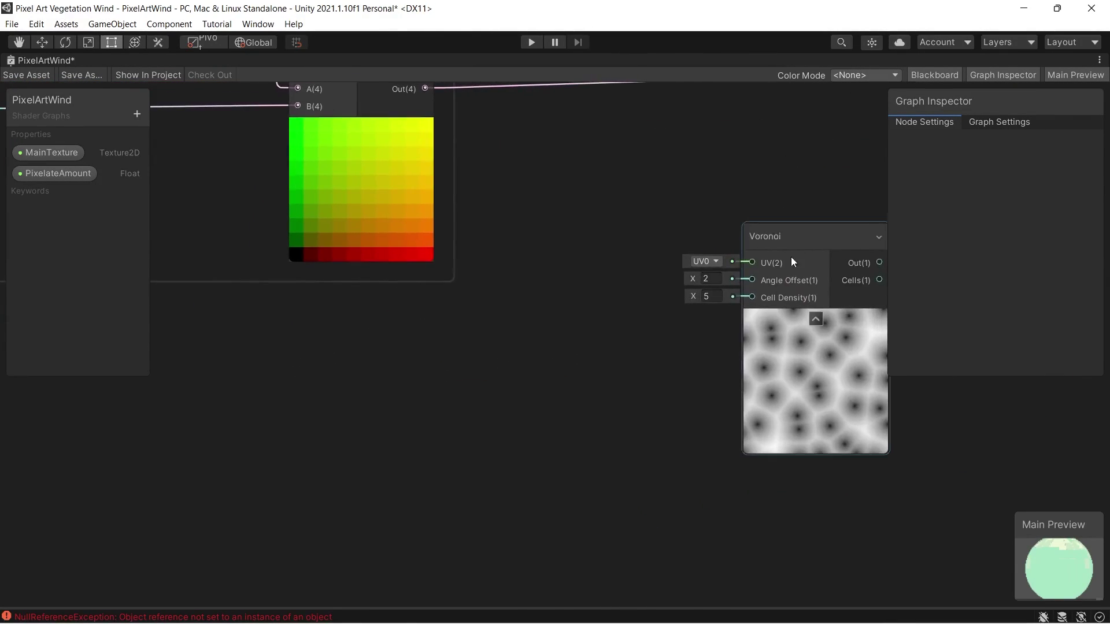
{"action": "left_click_drag", "start_coordinate": [791, 257], "coordinate": [785, 283]}
Create a Float property CellDensity (default 10) and connect it to Voronoi's Cell Density
{"action": "left_click", "coordinate": [137, 114]}
{"action": "left_click", "coordinate": [156, 117]}
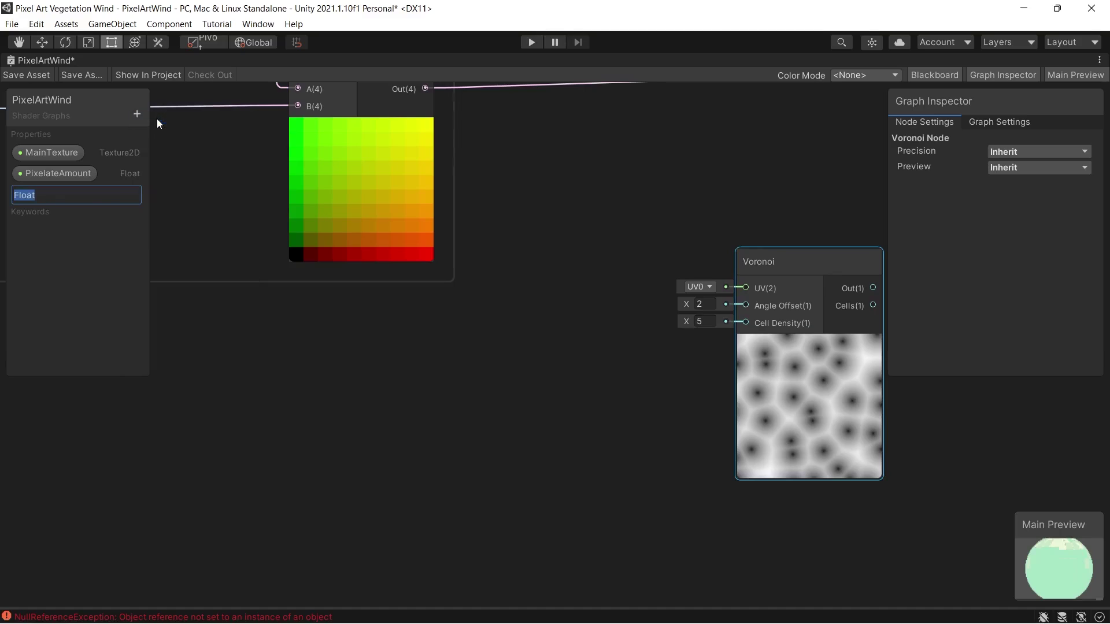
{"action": "type", "text": "CellDensity"}
{"action": "key", "text": "Return"}
{"action": "left_click", "coordinate": [38, 194]}
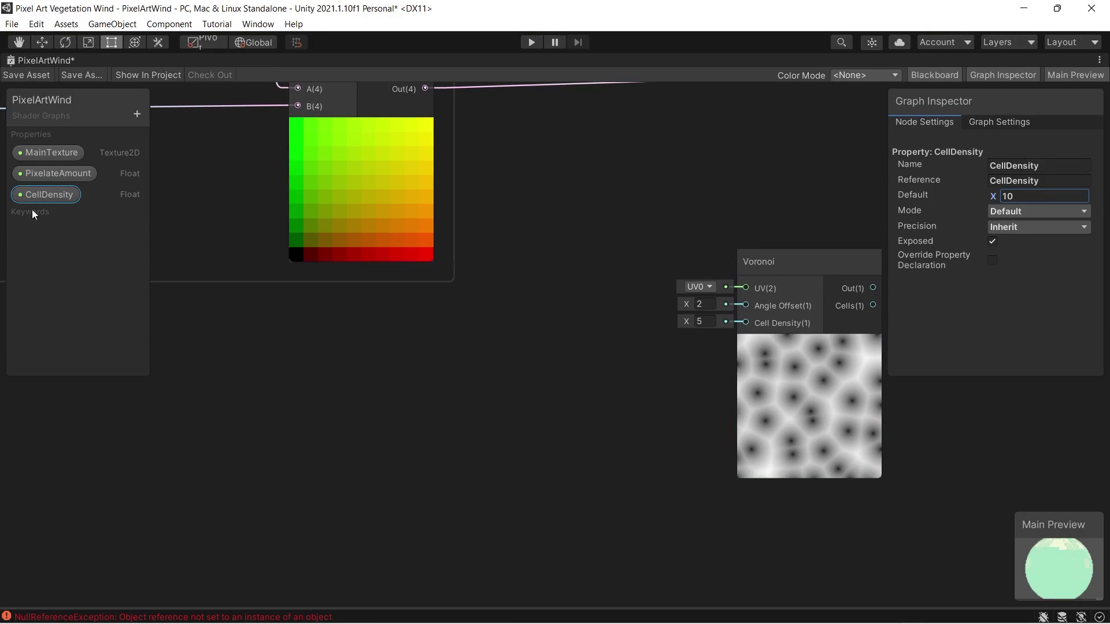
{"action": "left_click_drag", "start_coordinate": [615, 376], "coordinate": [745, 323]}
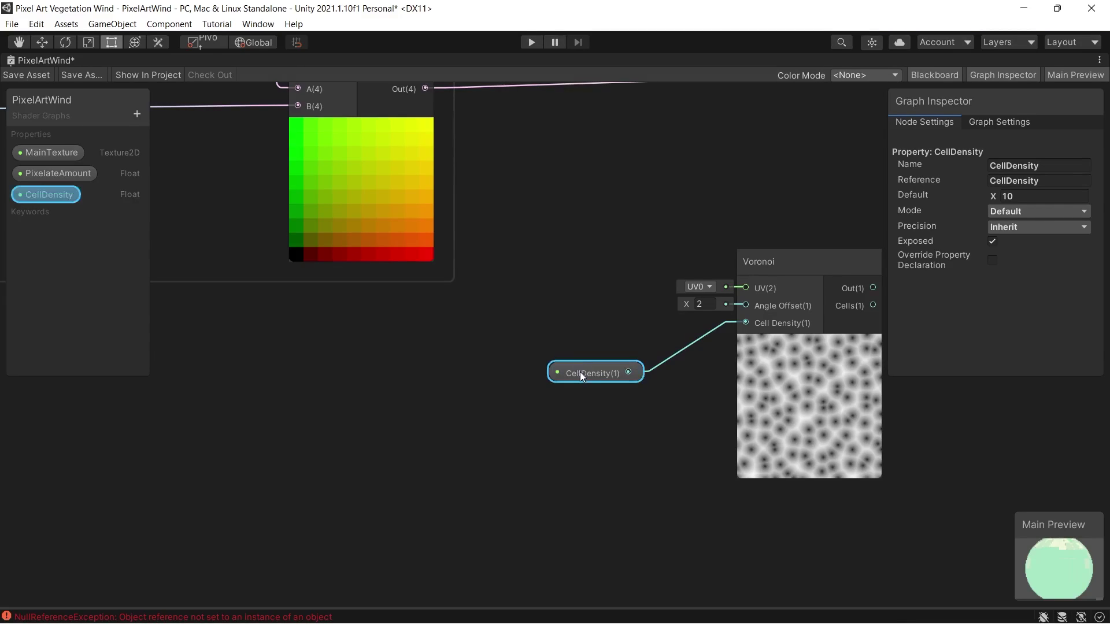
Add a Time node and move it up and left
{"action": "right_click", "coordinate": [418, 356]}
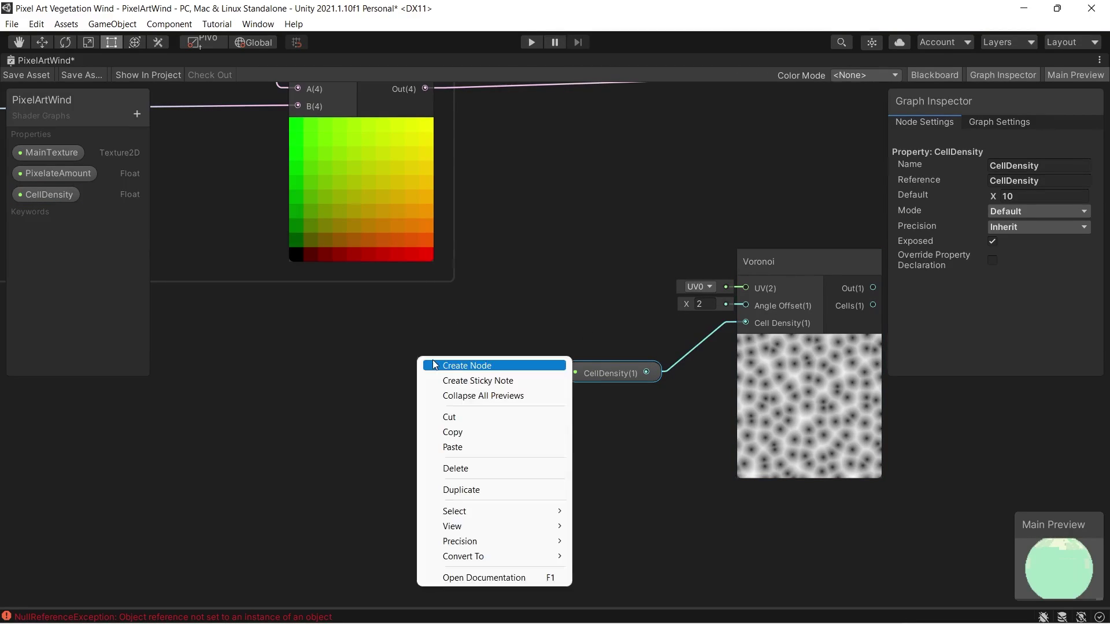
{"action": "left_click", "coordinate": [432, 360]}
{"action": "type", "text": "time"}
{"action": "key", "text": "Return"}
{"action": "left_click_drag", "start_coordinate": [450, 381], "coordinate": [400, 330]}
Create a Float property named Speed and place it in the graph
{"action": "left_click", "coordinate": [137, 116]}
{"action": "left_click", "coordinate": [171, 128]}
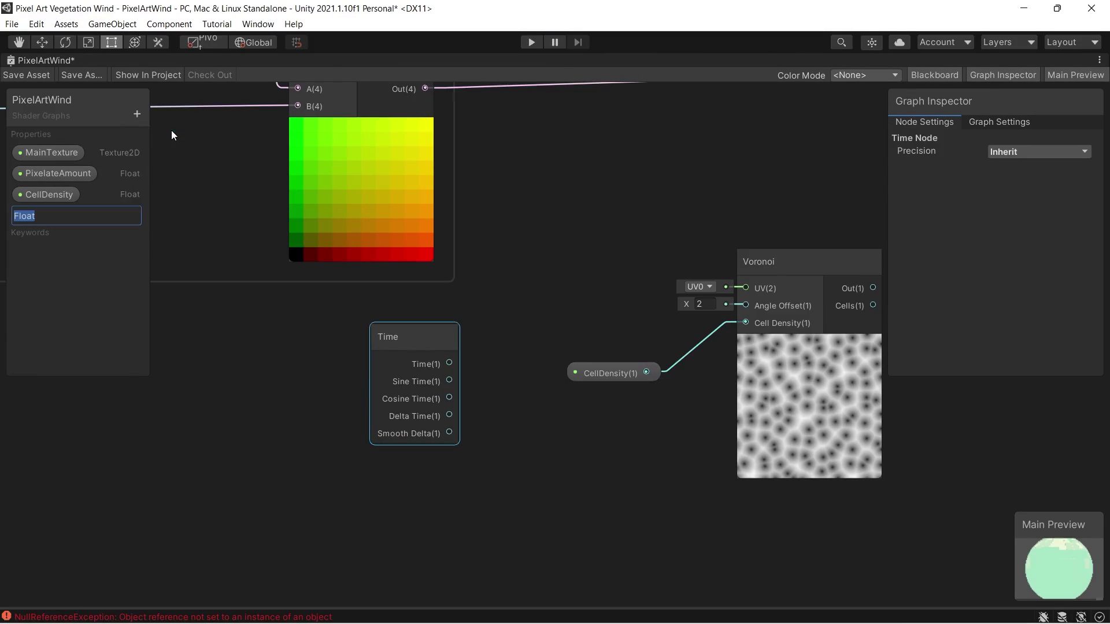
{"action": "type", "text": "Speed"}
{"action": "key", "text": "Return"}
{"action": "left_click_drag", "start_coordinate": [40, 216], "coordinate": [413, 481]}
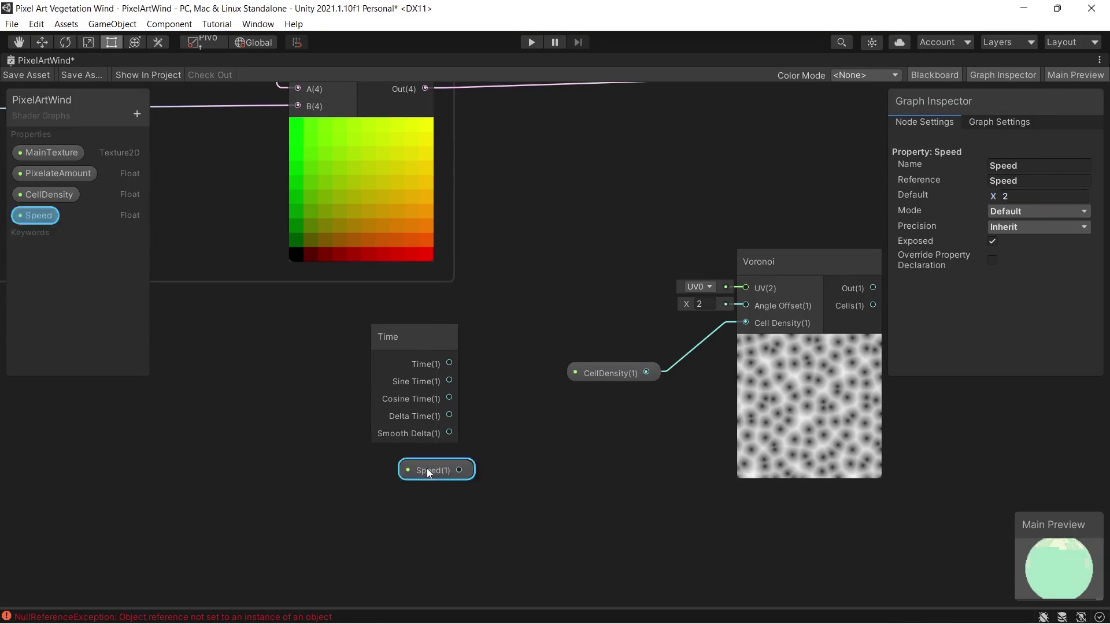
Add a Multiply node with Time into A and Speed into B
{"action": "right_click", "coordinate": [517, 178]}
{"action": "left_click", "coordinate": [553, 193]}
{"action": "type", "text": "multiply"}
{"action": "key", "text": "Return"}
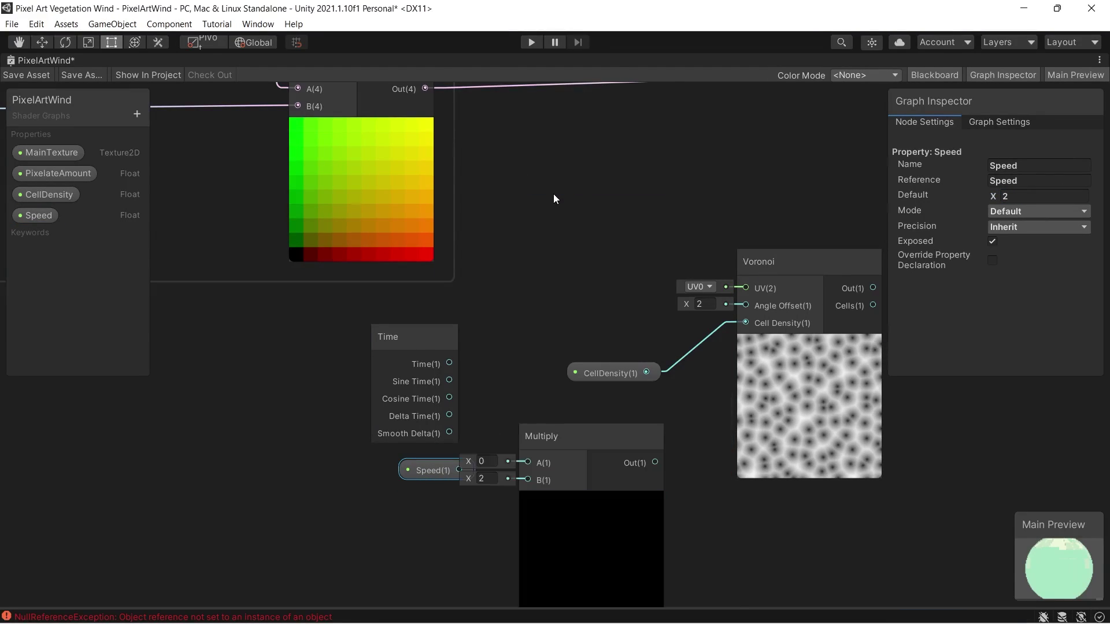
{"action": "scroll", "coordinate": [522, 343], "scroll_direction": "up", "scroll_amount": 2}
{"action": "left_click", "coordinate": [578, 457]}
{"action": "left_click_drag", "start_coordinate": [578, 456], "coordinate": [578, 389]}
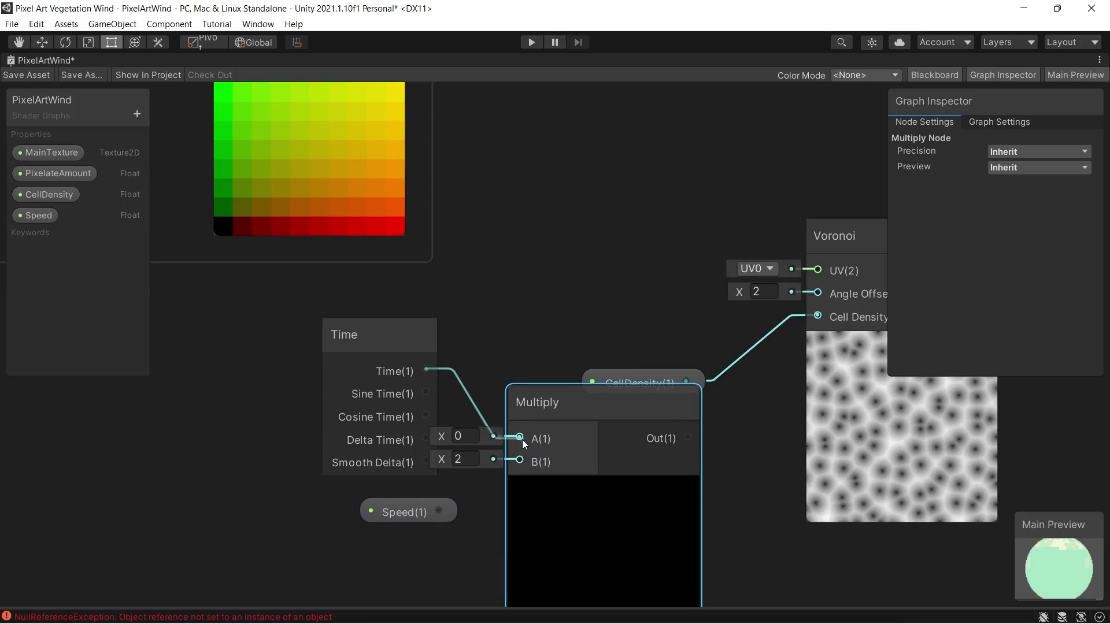
{"action": "left_click_drag", "start_coordinate": [522, 440], "coordinate": [530, 462]}
{"action": "left_click_drag", "start_coordinate": [582, 387], "coordinate": [602, 307]}
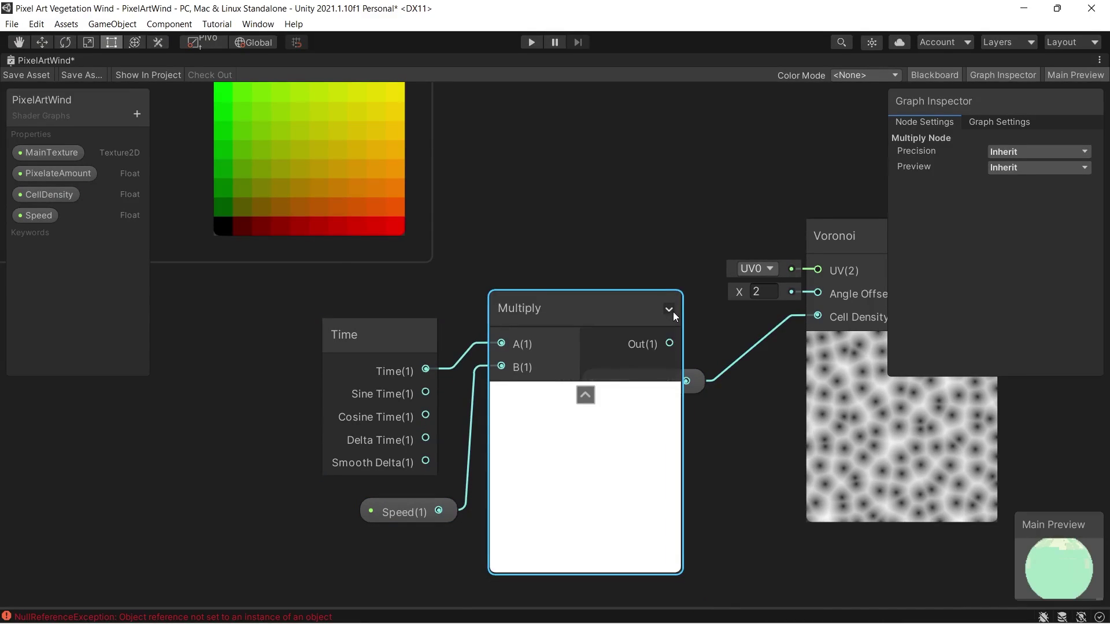
{"action": "left_click", "coordinate": [669, 310]}
{"action": "left_click_drag", "start_coordinate": [548, 304], "coordinate": [594, 268]}
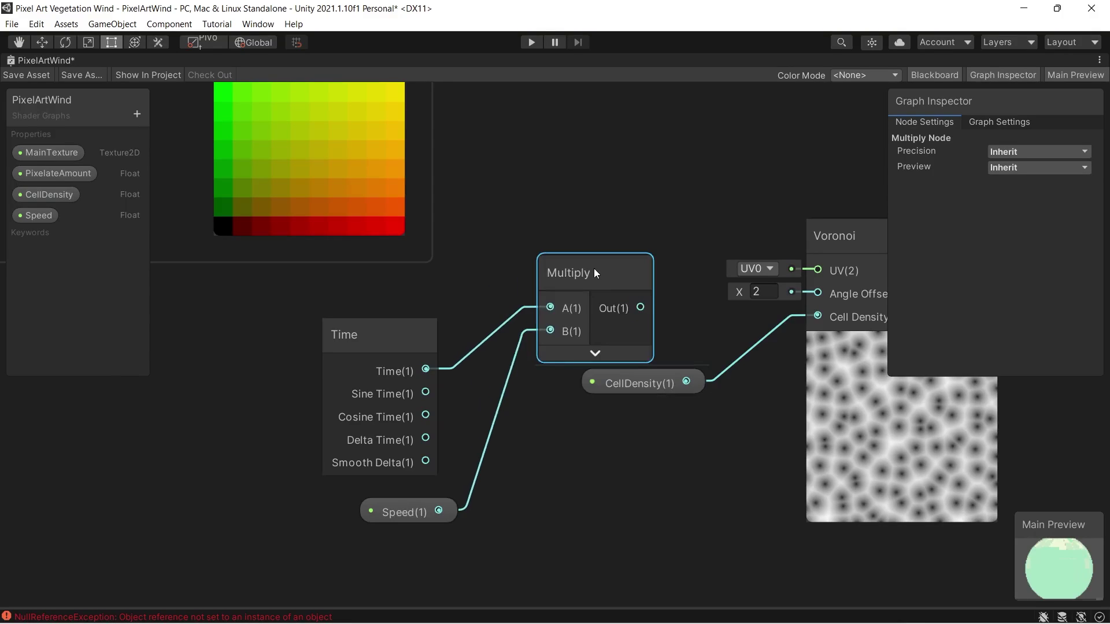
Tidy the Time, Multiply and Speed nodes and feed the product into Voronoi's Angle Offset
{"action": "left_click", "coordinate": [647, 392]}
{"action": "left_click_drag", "start_coordinate": [391, 362], "coordinate": [394, 315]}
{"action": "left_click_drag", "start_coordinate": [580, 270], "coordinate": [581, 292]}
{"action": "left_click_drag", "start_coordinate": [395, 514], "coordinate": [386, 483]}
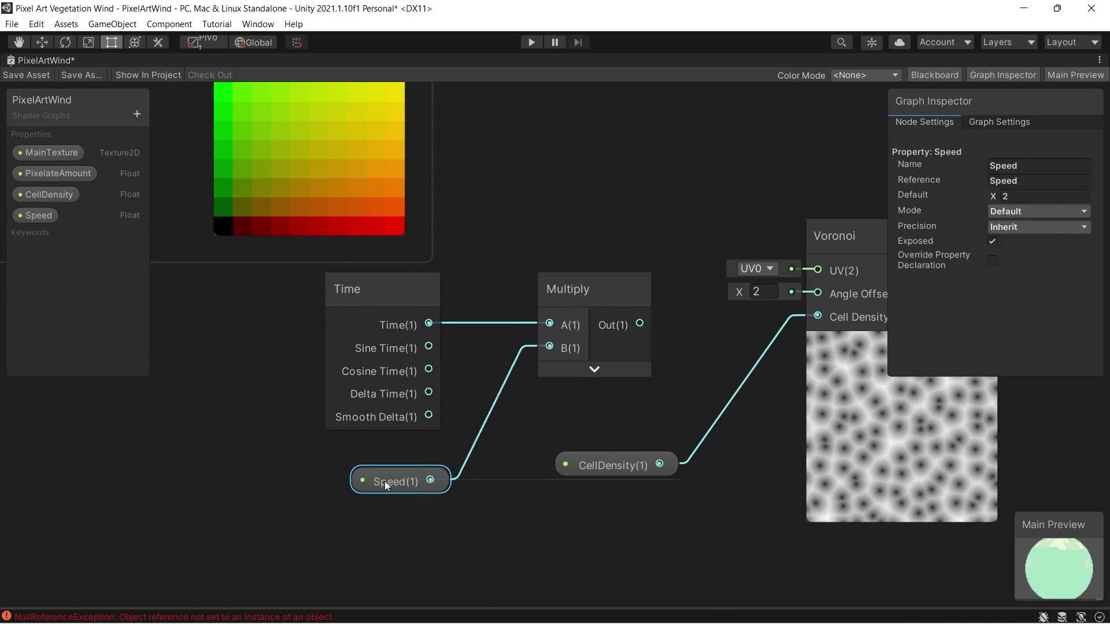
{"action": "middle_click_drag", "start_coordinate": [651, 316], "coordinate": [540, 328]}
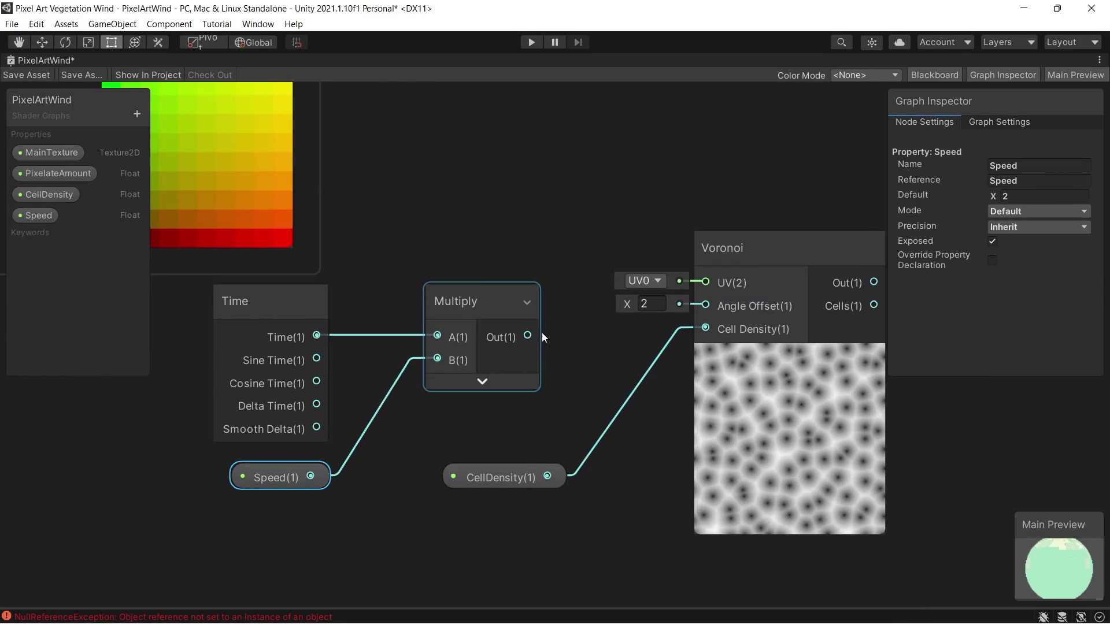
{"action": "left_click_drag", "start_coordinate": [542, 332], "coordinate": [695, 304]}
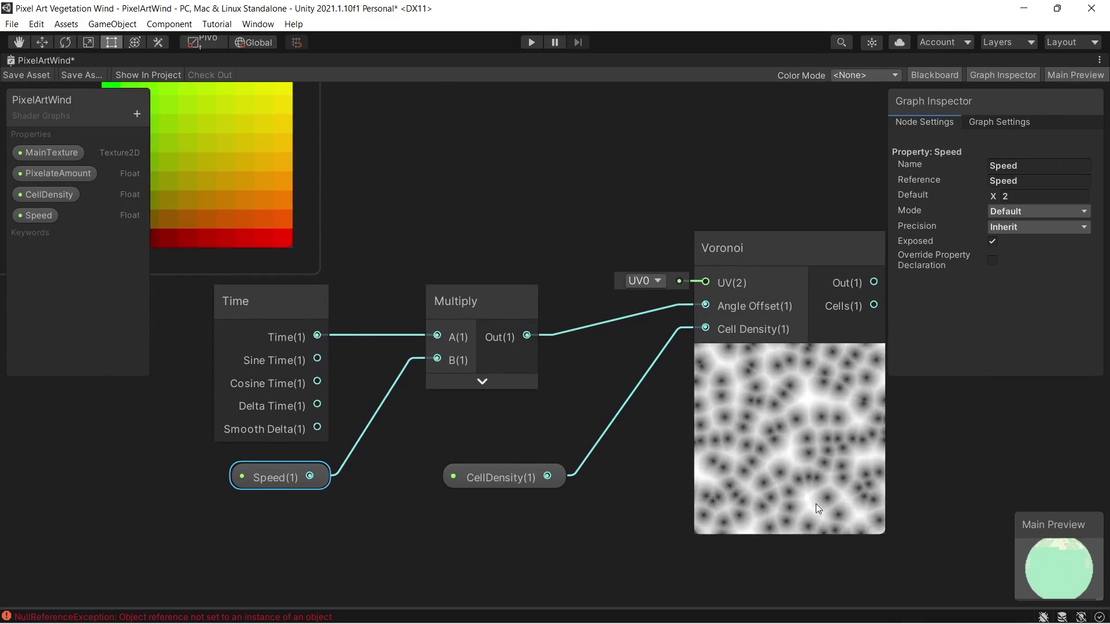
{"action": "scroll", "coordinate": [665, 435], "scroll_direction": "down", "scroll_amount": 3}
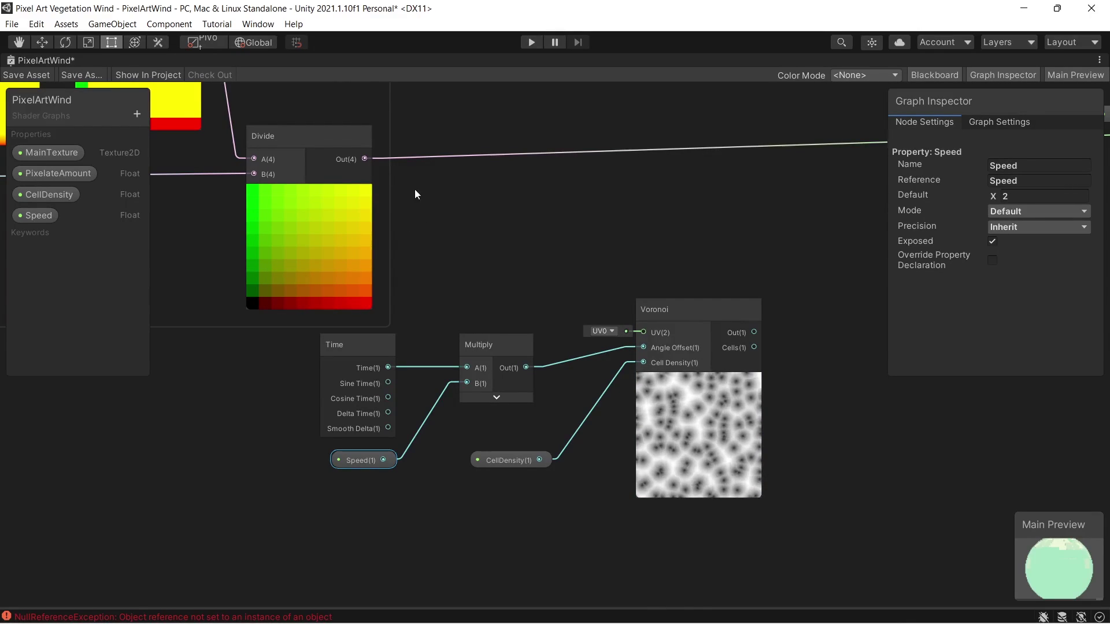
Connect the Divide output to the Voronoi UV input
{"action": "left_click_drag", "start_coordinate": [364, 159], "coordinate": [639, 333]}
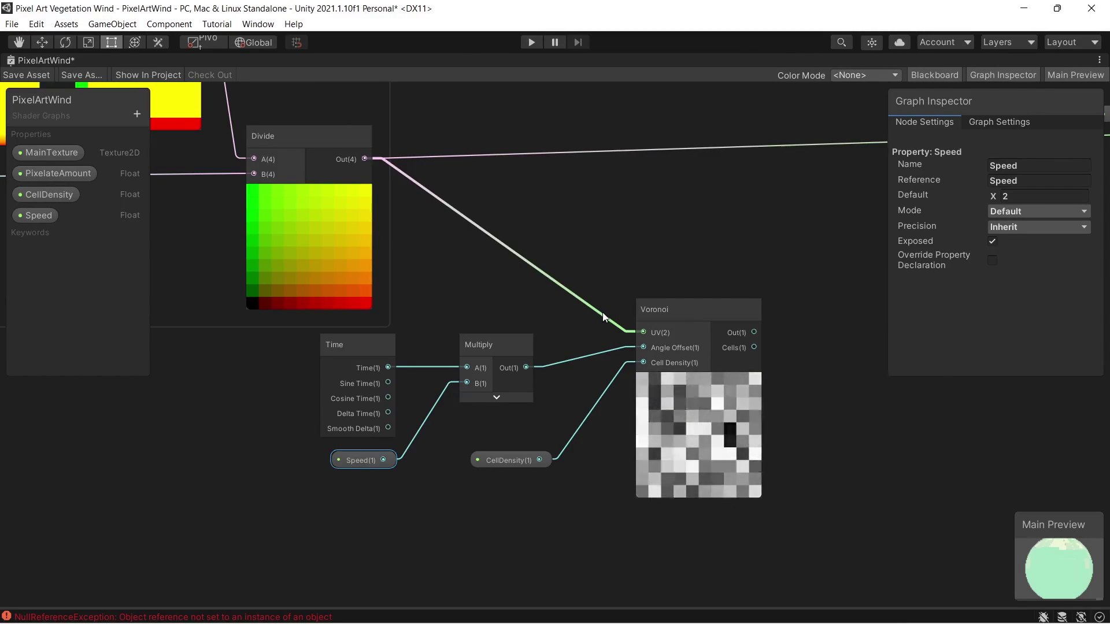
{"action": "middle_click_drag", "start_coordinate": [601, 302], "coordinate": [558, 334]}
{"action": "right_click", "coordinate": [749, 221]}
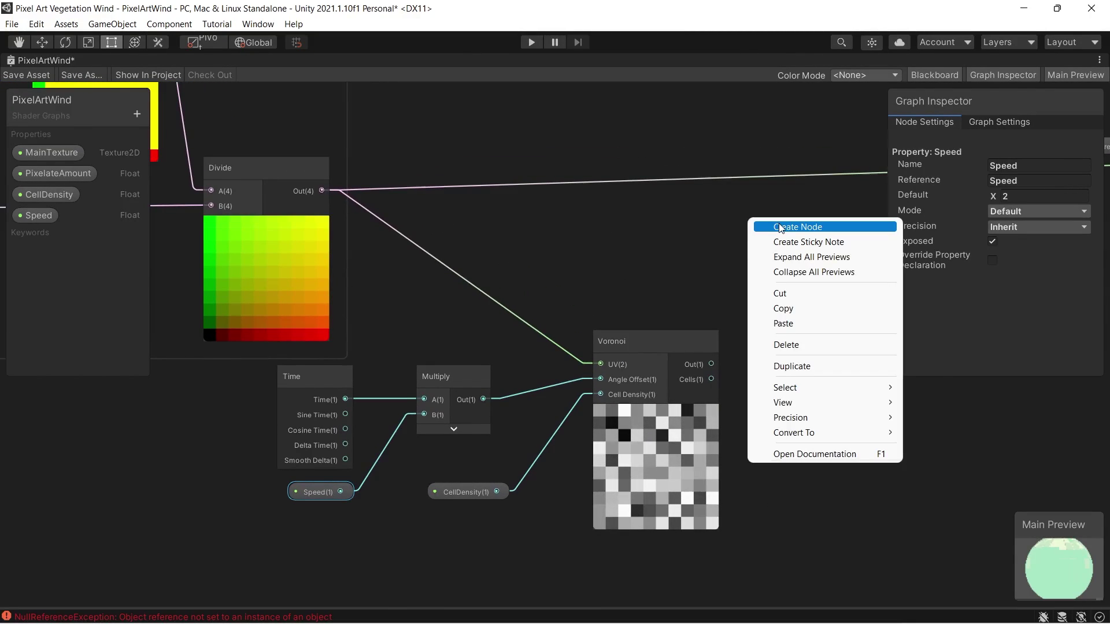
{"action": "left_click", "coordinate": [780, 227]}
{"action": "type", "text": "b"}
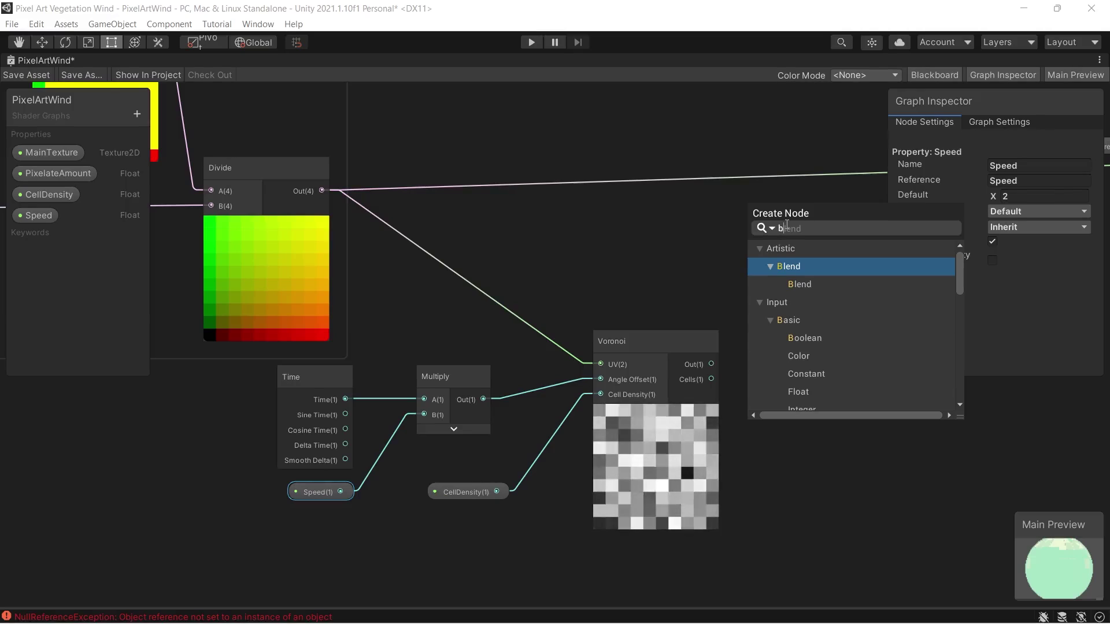
Feed the Voronoi output into Sample Texture 2D's UV input
{"action": "middle_click_drag", "start_coordinate": [713, 239], "coordinate": [527, 286]}
{"action": "scroll", "coordinate": [529, 323], "scroll_direction": "down", "scroll_amount": 3}
{"action": "middle_click_drag", "start_coordinate": [579, 325], "coordinate": [482, 335]}
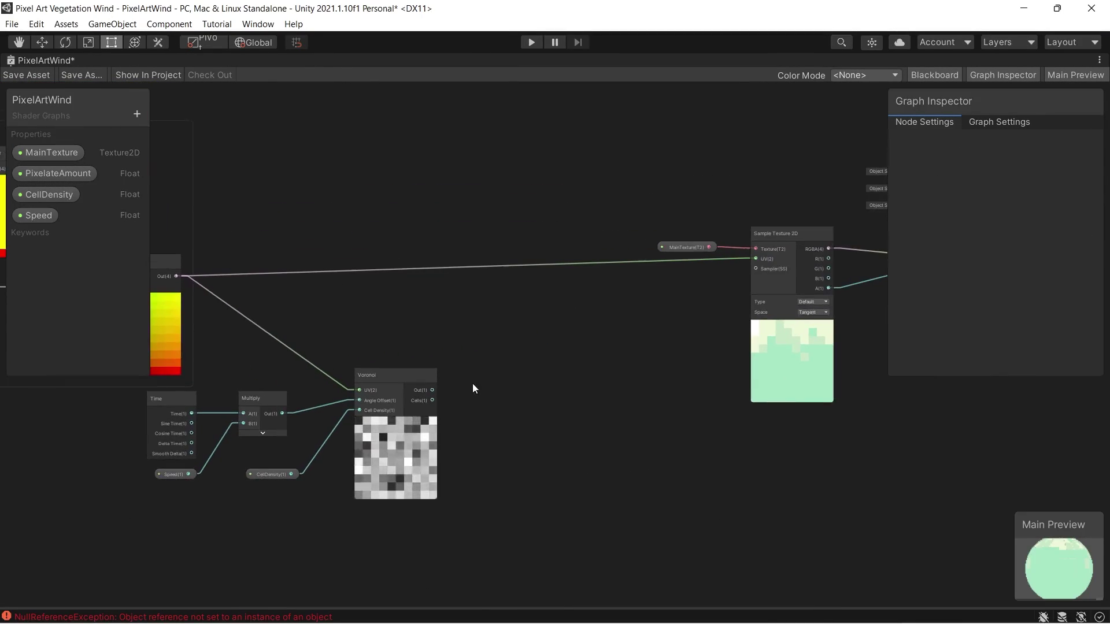
{"action": "left_click_drag", "start_coordinate": [433, 390], "coordinate": [759, 259]}
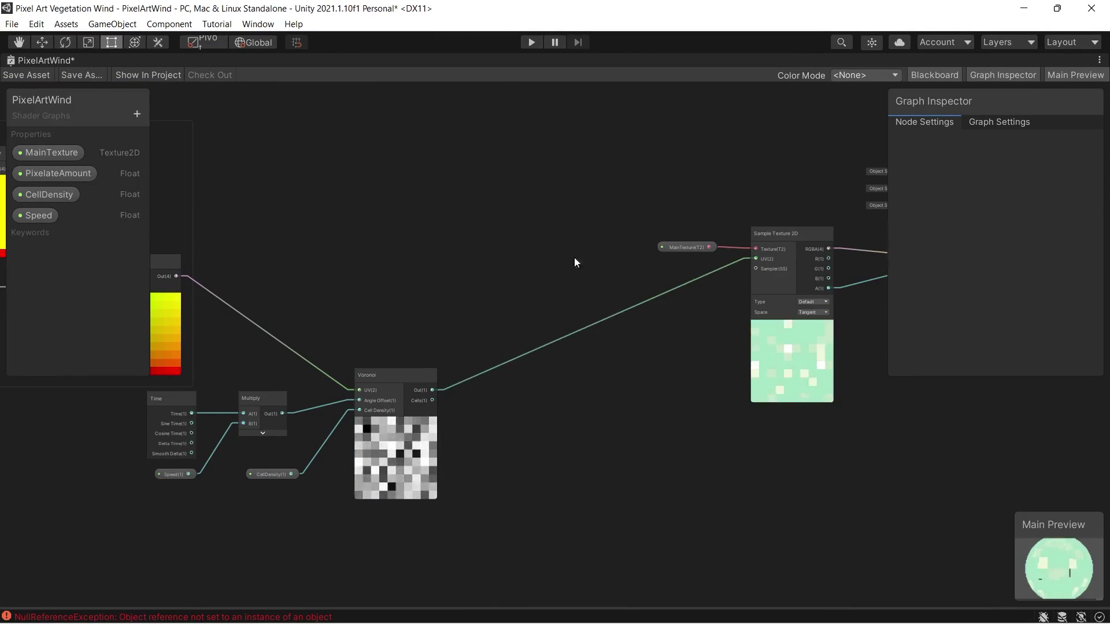
Restore the normal editor layout and enter play mode to watch the animated leaves
{"action": "right_click", "coordinate": [35, 60]}
{"action": "left_click", "coordinate": [52, 69]}
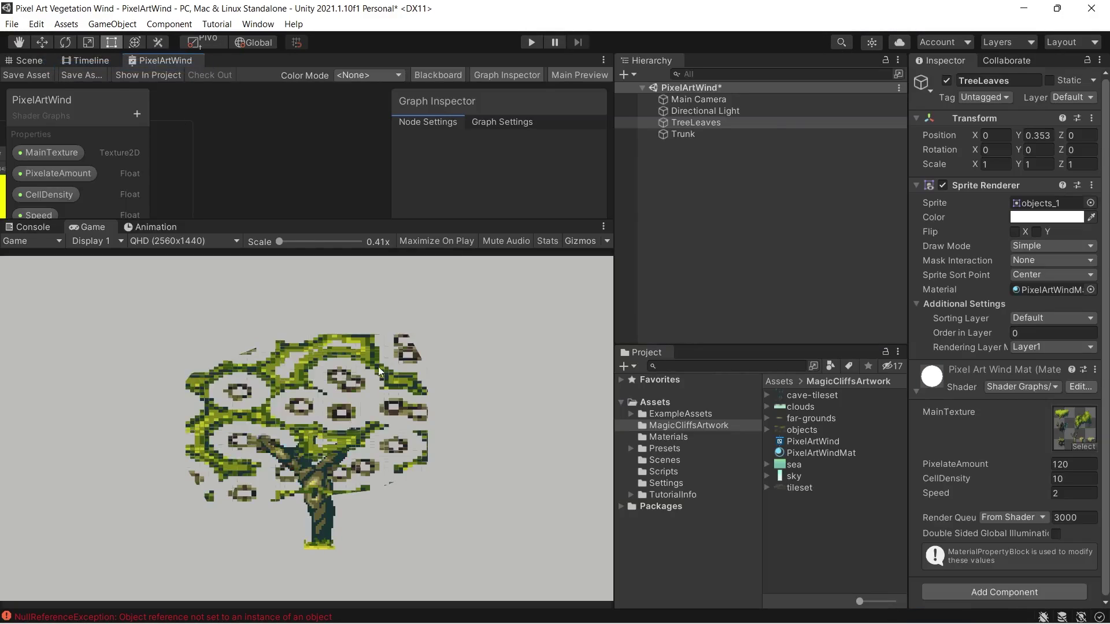
{"action": "left_click", "coordinate": [531, 43]}
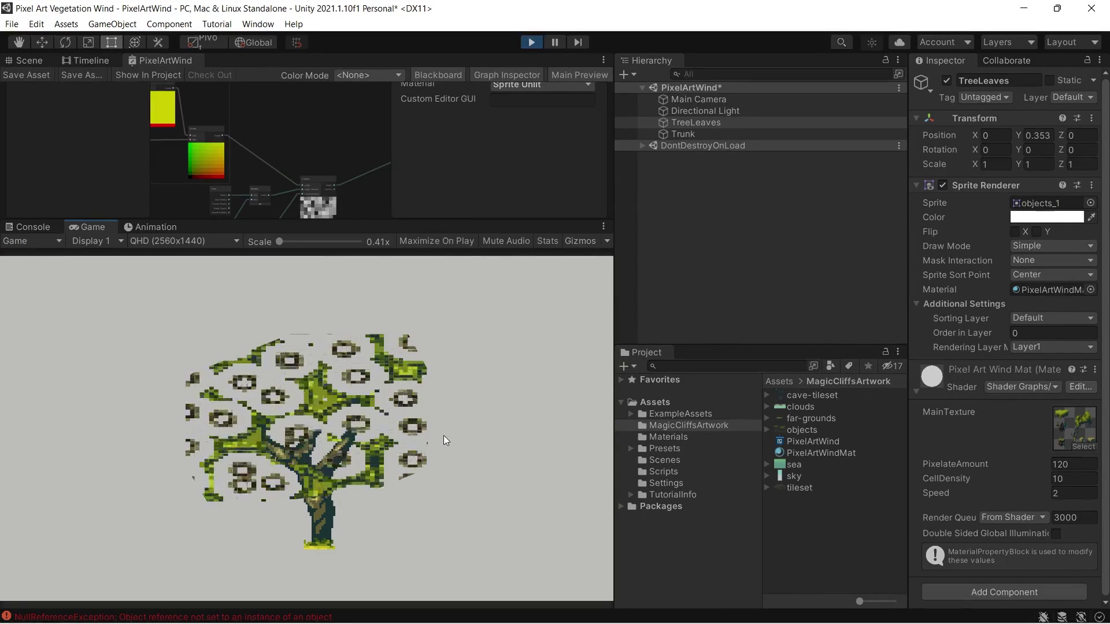
Adjust Speed, undo back to CellDensity 10, and stop play mode
{"action": "left_click_drag", "start_coordinate": [963, 496], "coordinate": [1036, 477]}
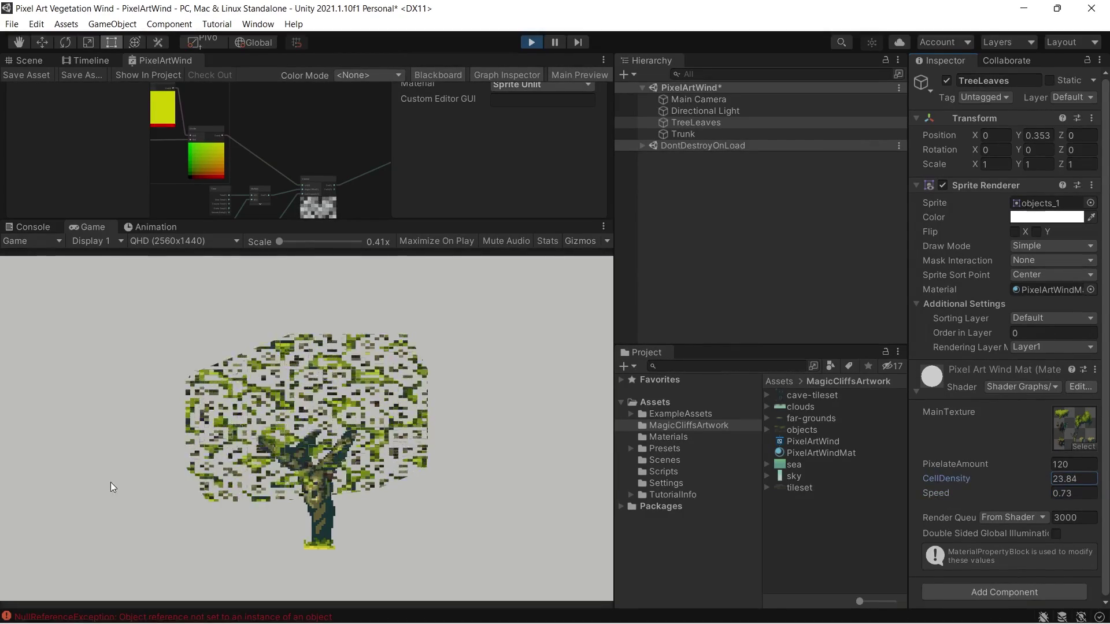
{"action": "key", "text": "ctrl+z"}
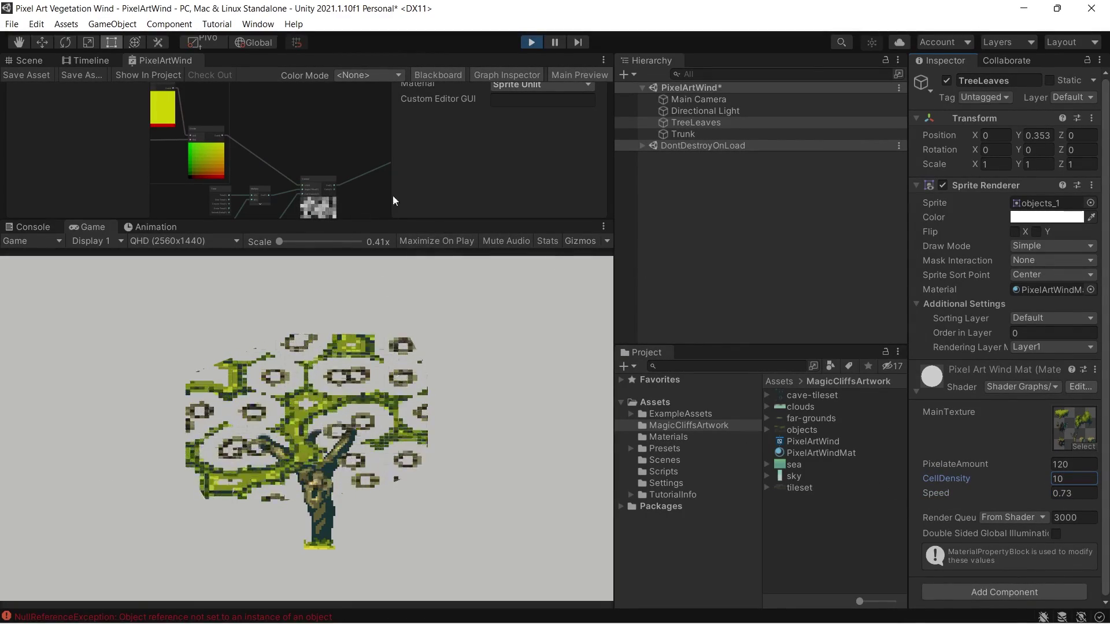
{"action": "left_click", "coordinate": [531, 42]}
Maximize the graph and group the Time, Multiply and Voronoi nodes as VoronoiEffect
{"action": "right_click", "coordinate": [166, 60]}
{"action": "left_click", "coordinate": [191, 67]}
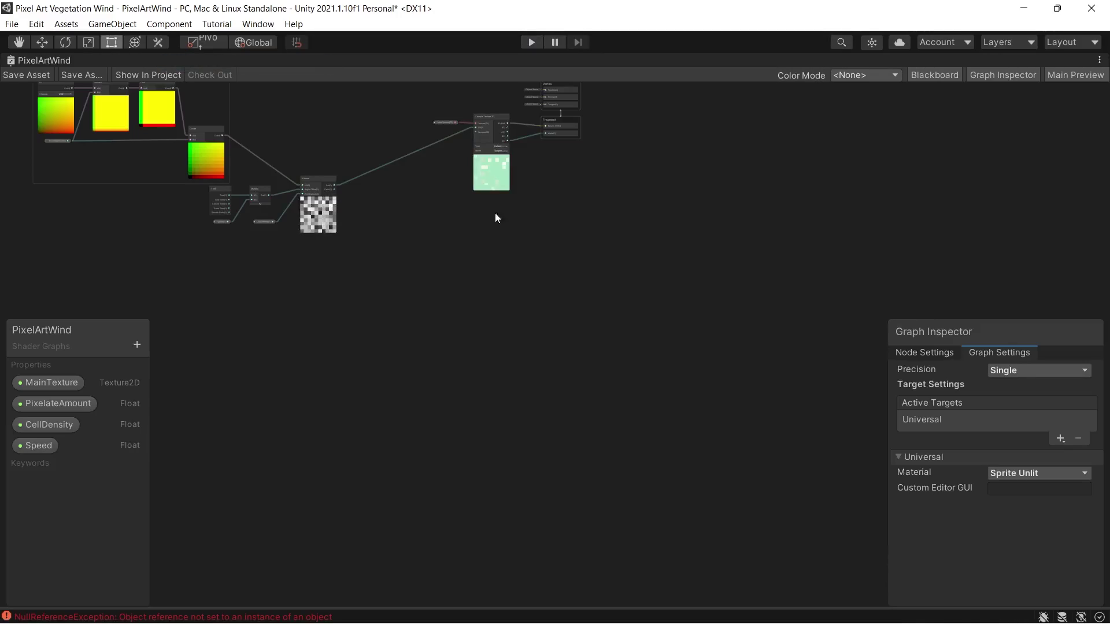
{"action": "scroll", "coordinate": [613, 318], "scroll_direction": "up", "scroll_amount": 3}
{"action": "scroll", "coordinate": [688, 311], "scroll_direction": "up", "scroll_amount": 4}
{"action": "middle_click_drag", "start_coordinate": [63, 373], "coordinate": [191, 320]}
{"action": "left_click_drag", "start_coordinate": [190, 319], "coordinate": [803, 516]}
{"action": "left_click_drag", "start_coordinate": [734, 405], "coordinate": [750, 504]}
{"action": "right_click", "coordinate": [727, 508]}
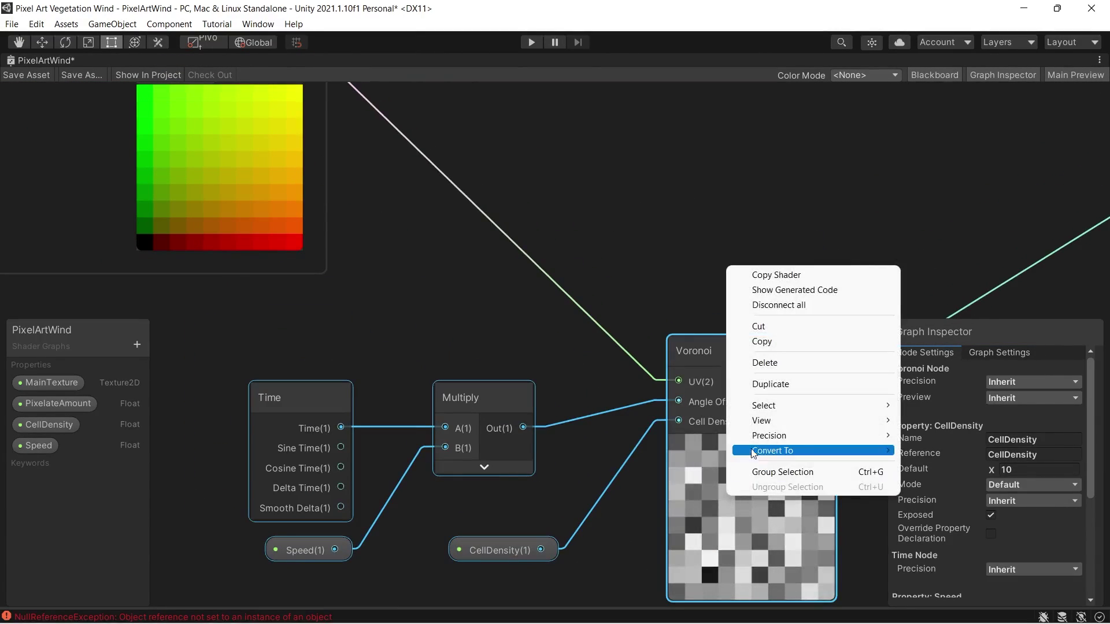
{"action": "left_click", "coordinate": [769, 471]}
{"action": "type", "text": "Voro"}
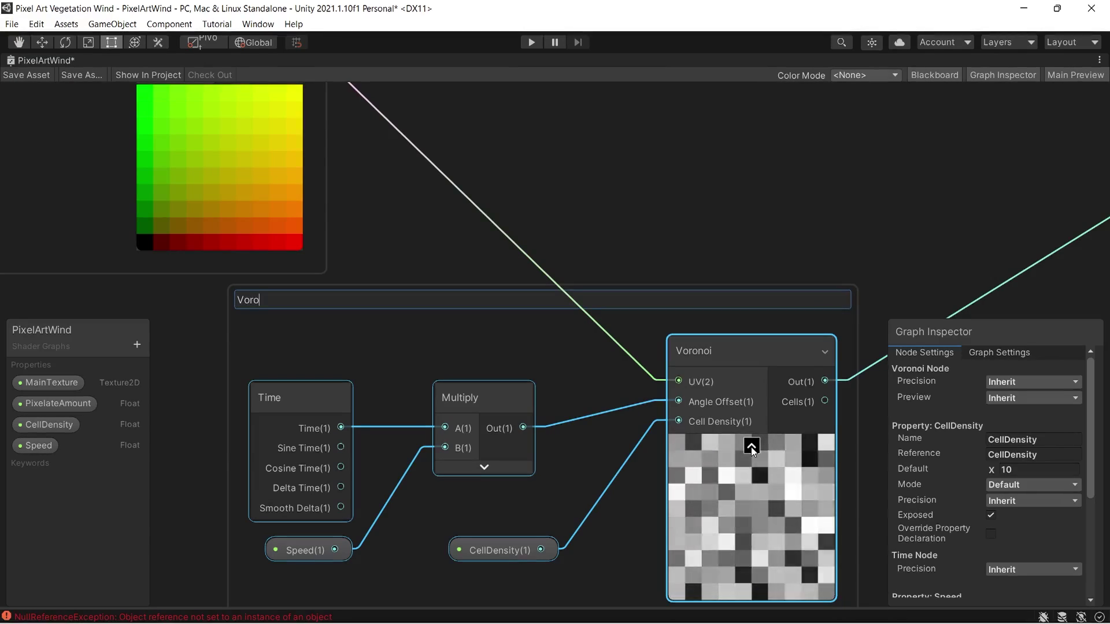
{"action": "type", "text": "noiEffect"}
{"action": "key", "text": "Return"}
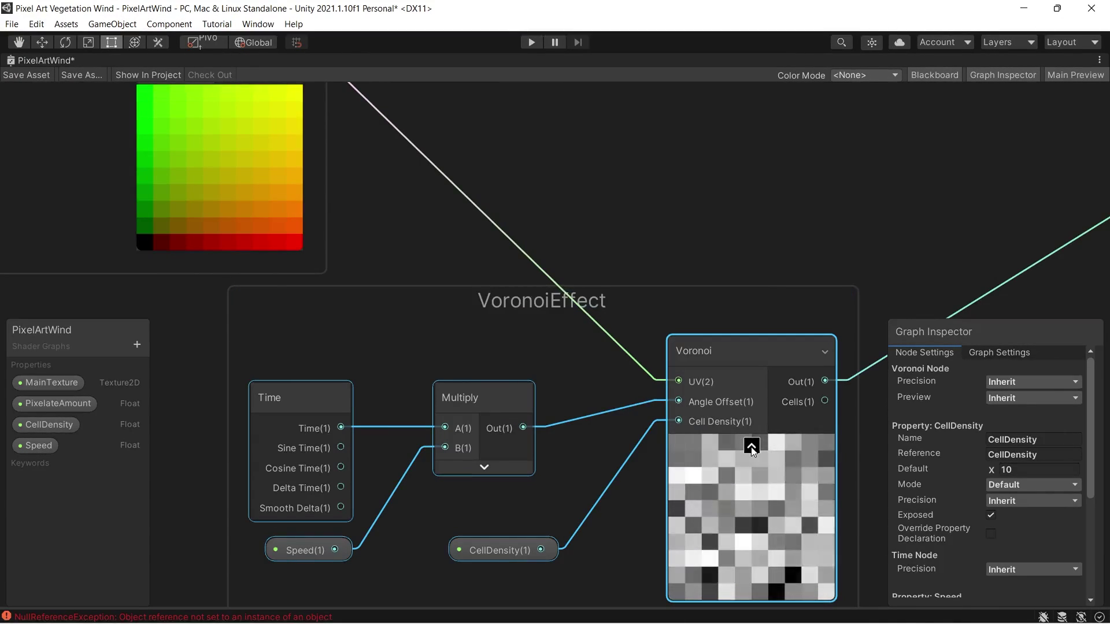
Move the VoronoiEffect group left and add a Blend node
{"action": "middle_click_drag", "start_coordinate": [689, 334], "coordinate": [678, 338]}
{"action": "scroll", "coordinate": [675, 333], "scroll_direction": "down", "scroll_amount": 4}
{"action": "left_click_drag", "start_coordinate": [605, 283], "coordinate": [447, 296]}
{"action": "middle_click_drag", "start_coordinate": [470, 283], "coordinate": [439, 336]}
{"action": "key", "text": "space"}
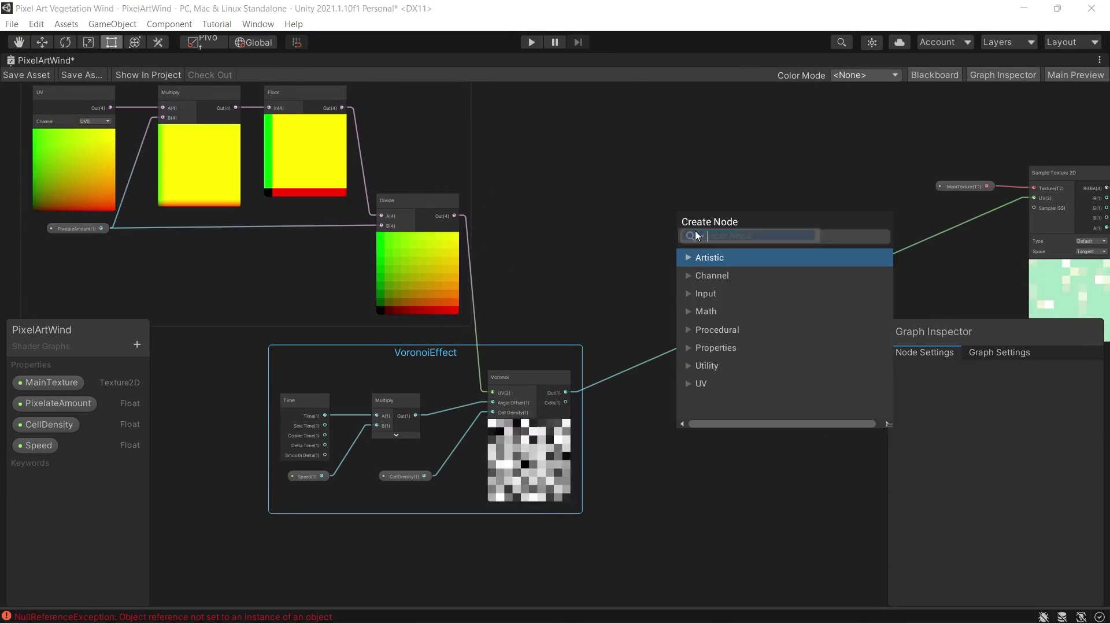
{"action": "type", "text": "blend"}
{"action": "left_click", "coordinate": [768, 293]}
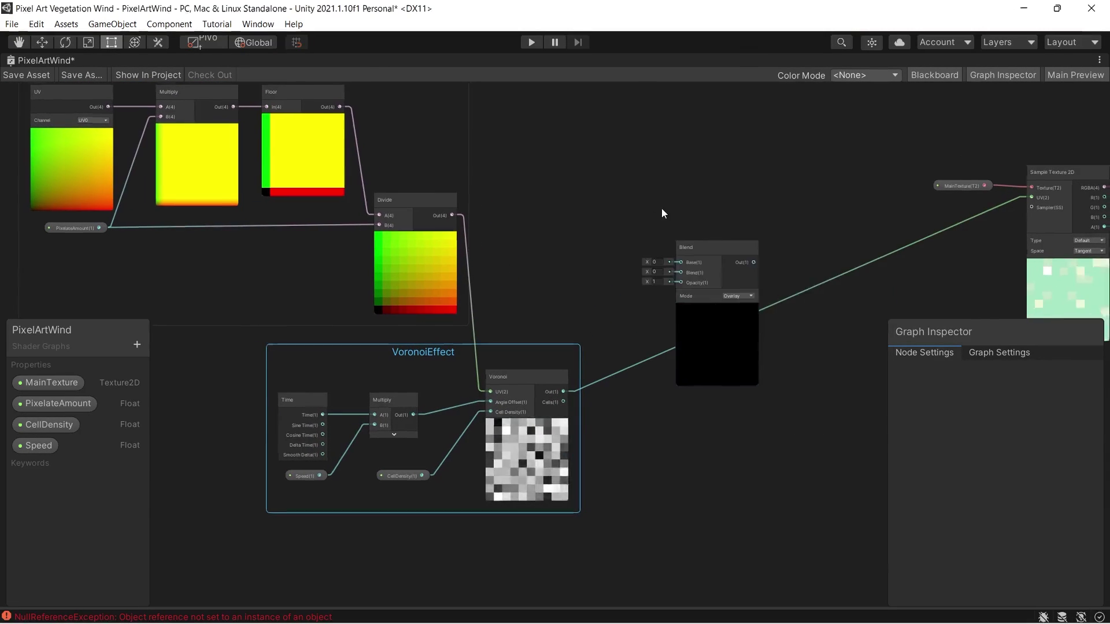
Wire Voronoi into Blend, Divide into Blend Base, and Blend Out into Sample Texture 2D UV
{"action": "key", "text": "f"}
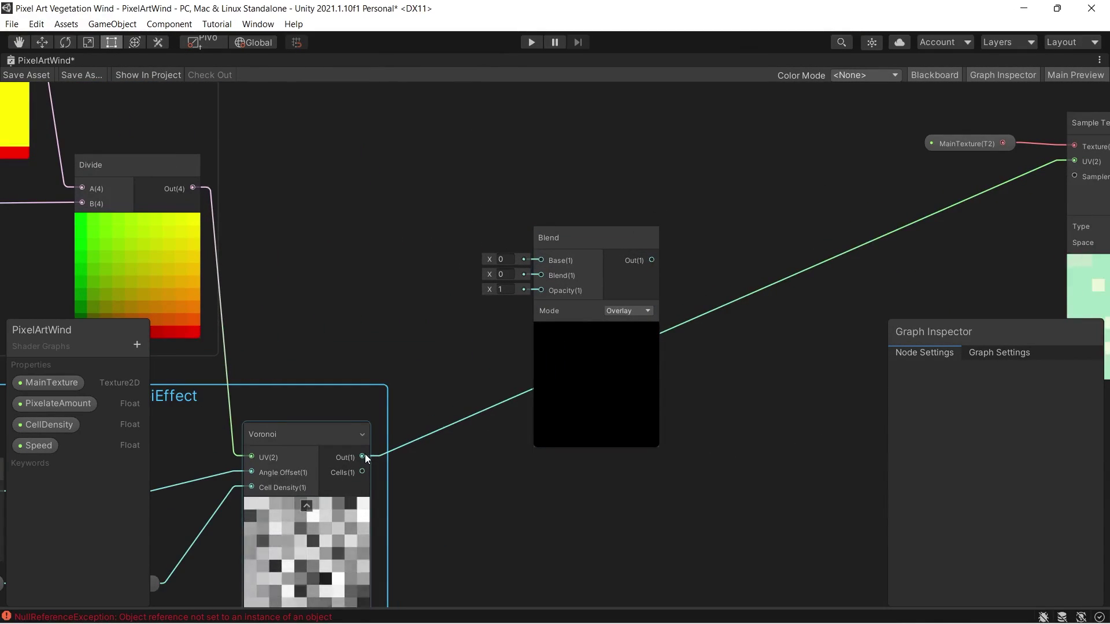
{"action": "left_click_drag", "start_coordinate": [363, 456], "coordinate": [542, 276]}
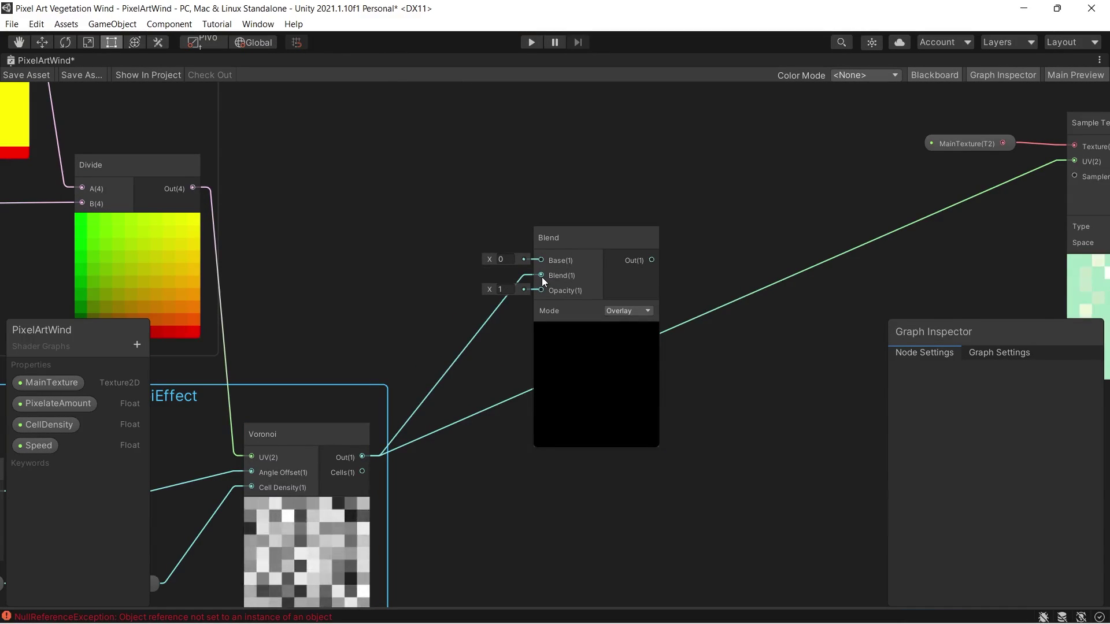
{"action": "scroll", "coordinate": [383, 292], "scroll_direction": "down", "scroll_amount": 4}
{"action": "scroll", "coordinate": [292, 208], "scroll_direction": "up", "scroll_amount": 2}
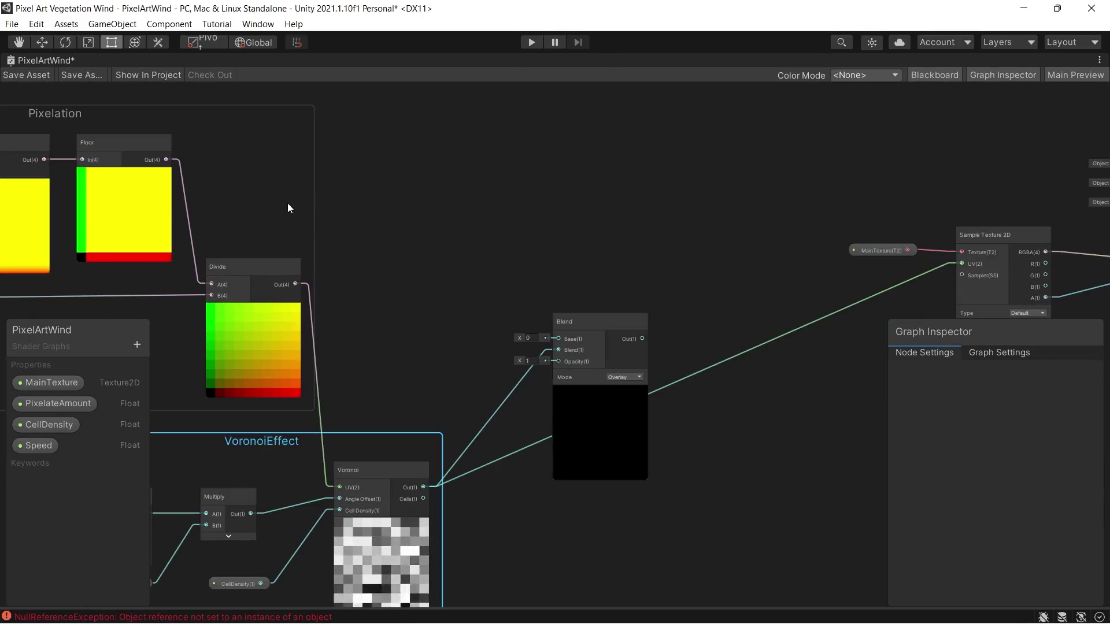
{"action": "left_click", "coordinate": [239, 293]}
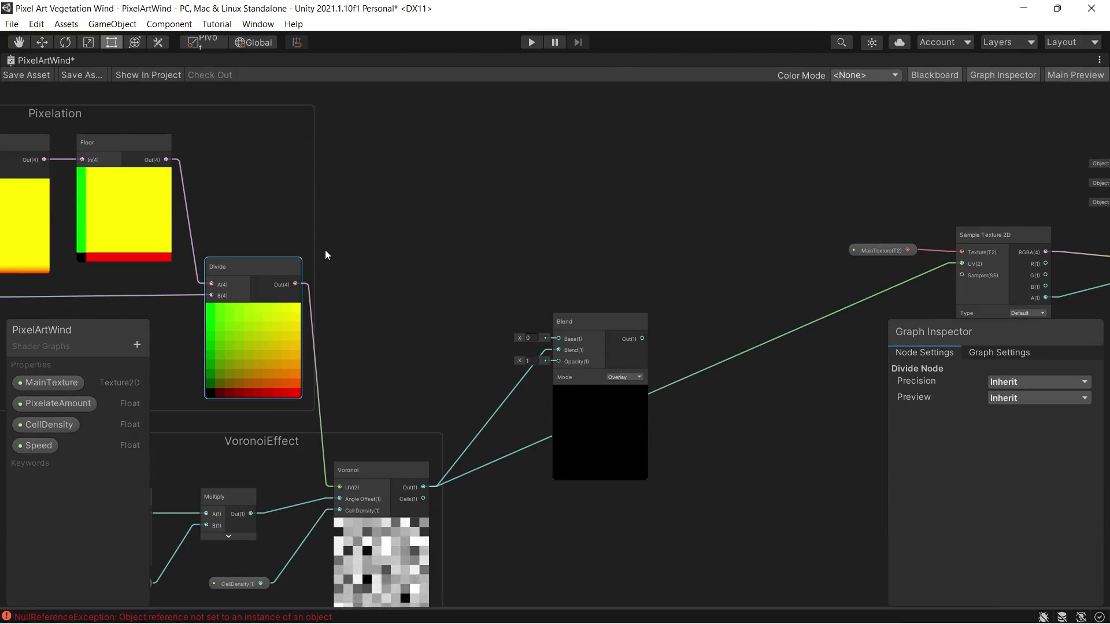
{"action": "scroll", "coordinate": [325, 250], "scroll_direction": "up", "scroll_amount": 2}
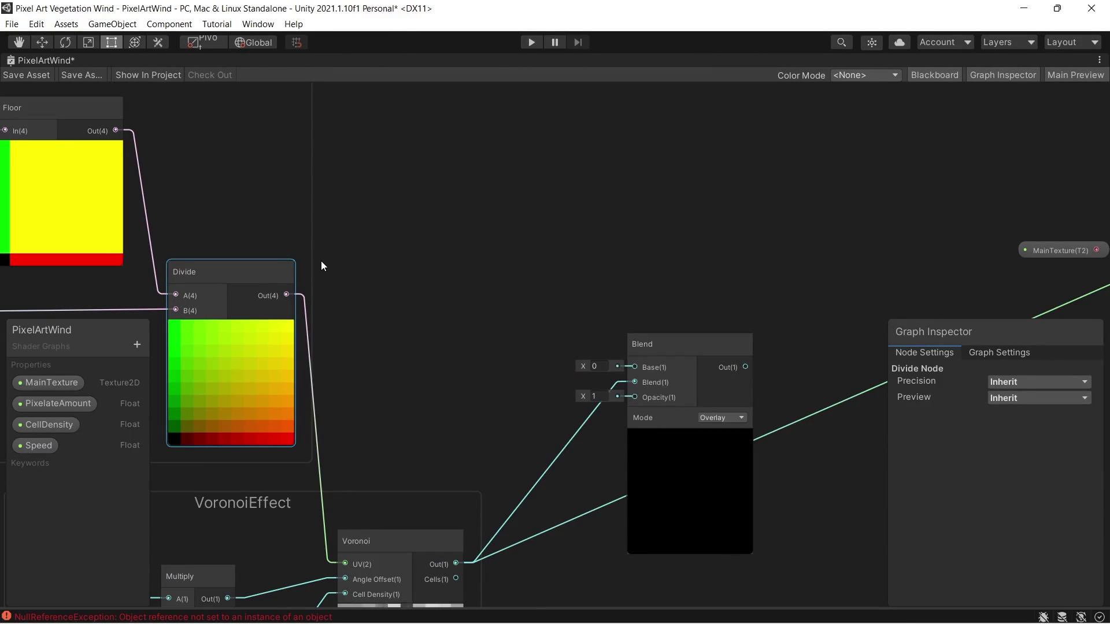
{"action": "left_click_drag", "start_coordinate": [638, 370], "coordinate": [638, 369]}
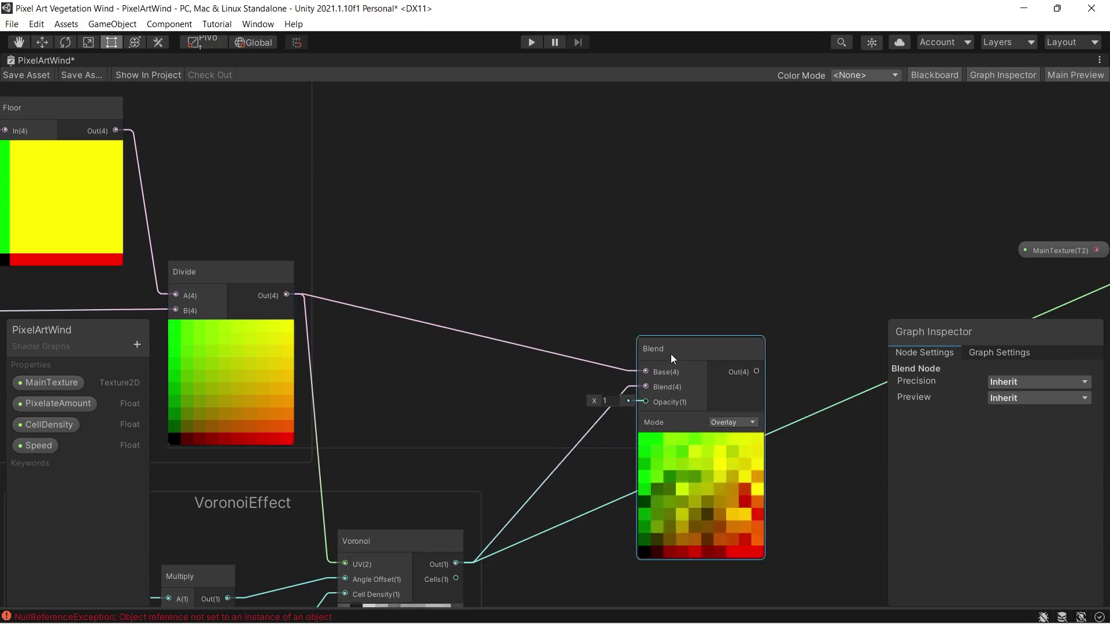
{"action": "left_click", "coordinate": [682, 338]}
{"action": "middle_click_drag", "start_coordinate": [682, 339], "coordinate": [535, 321]}
{"action": "left_click_drag", "start_coordinate": [467, 341], "coordinate": [902, 253]}
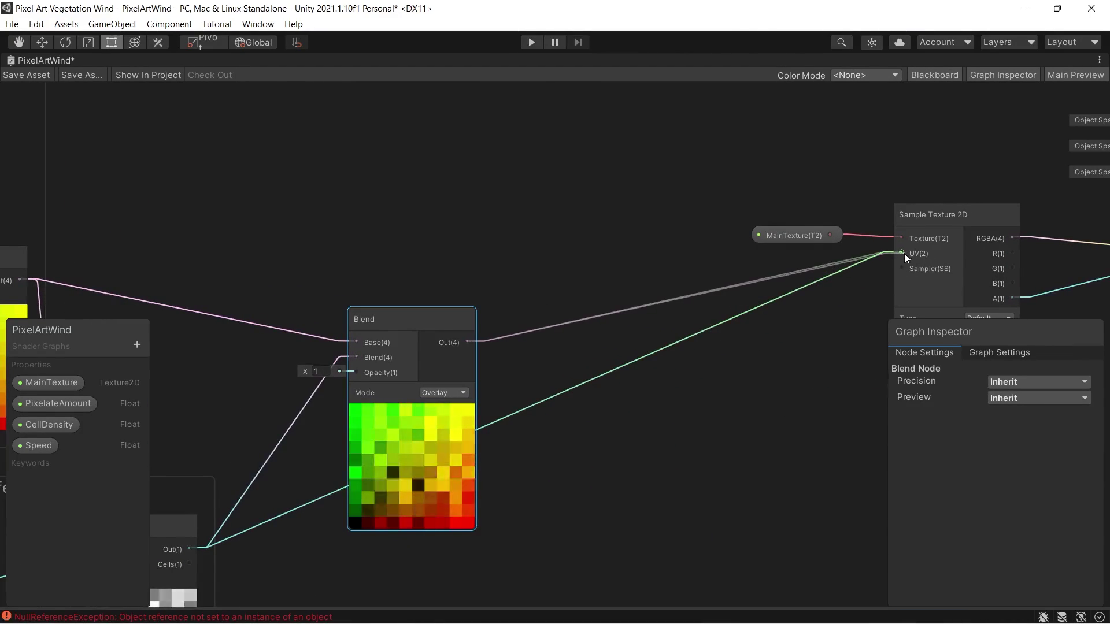
{"action": "left_click_drag", "start_coordinate": [405, 319], "coordinate": [524, 292]}
Add a Float property 'BlendValue' defaulting to 0.2, drive Blend Opacity with it, and save the graph
{"action": "left_click", "coordinate": [137, 346]}
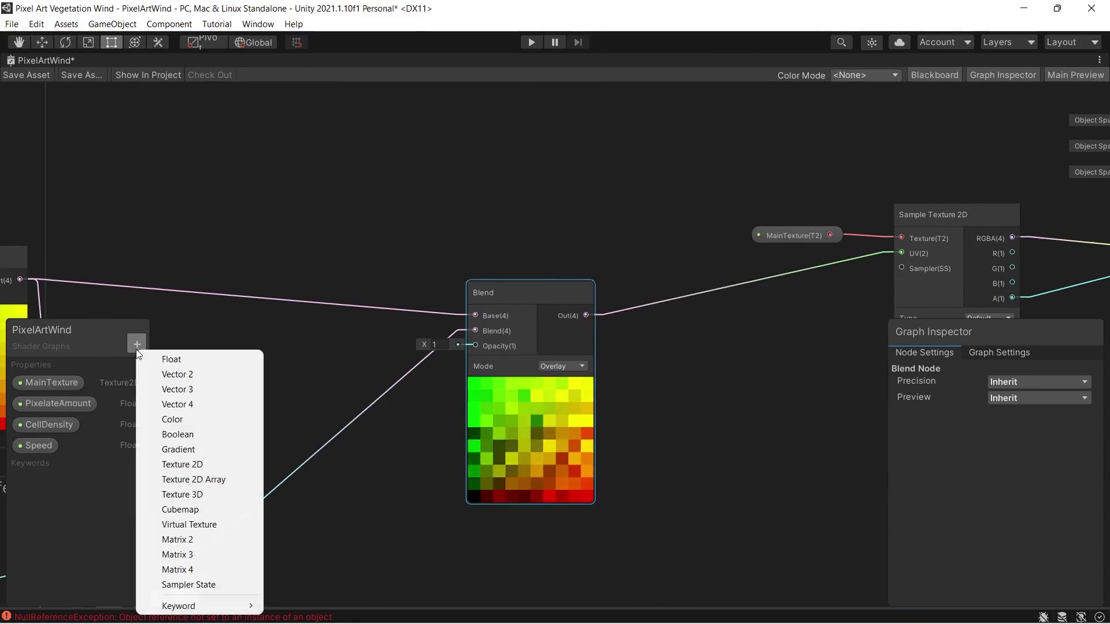
{"action": "left_click", "coordinate": [188, 360]}
{"action": "type", "text": "Blend"}
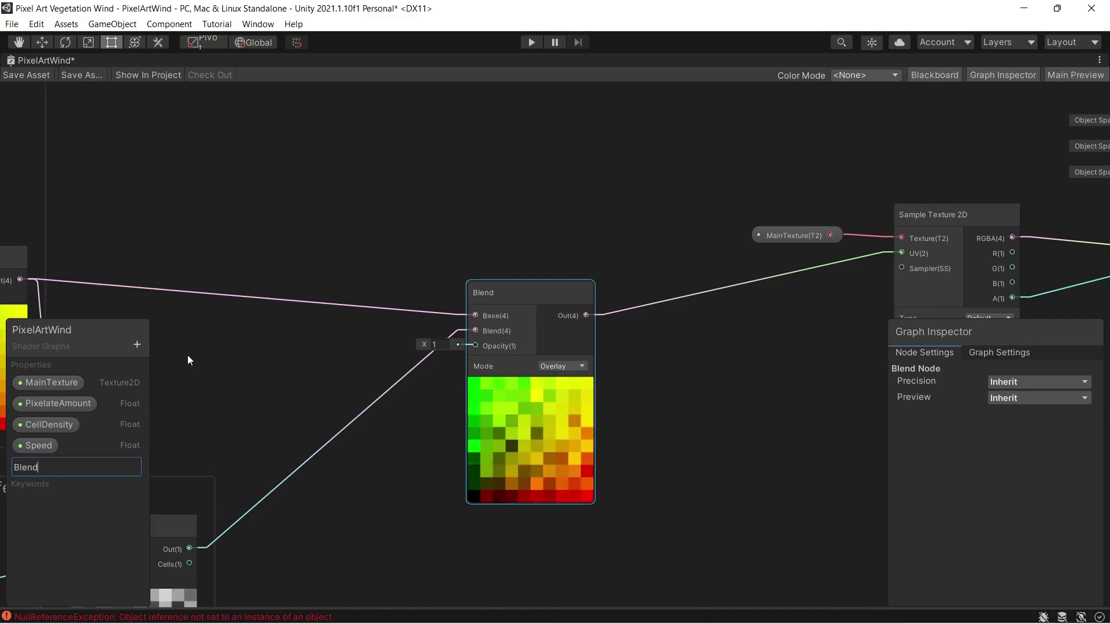
{"action": "type", "text": "Value"}
{"action": "key", "text": "Return"}
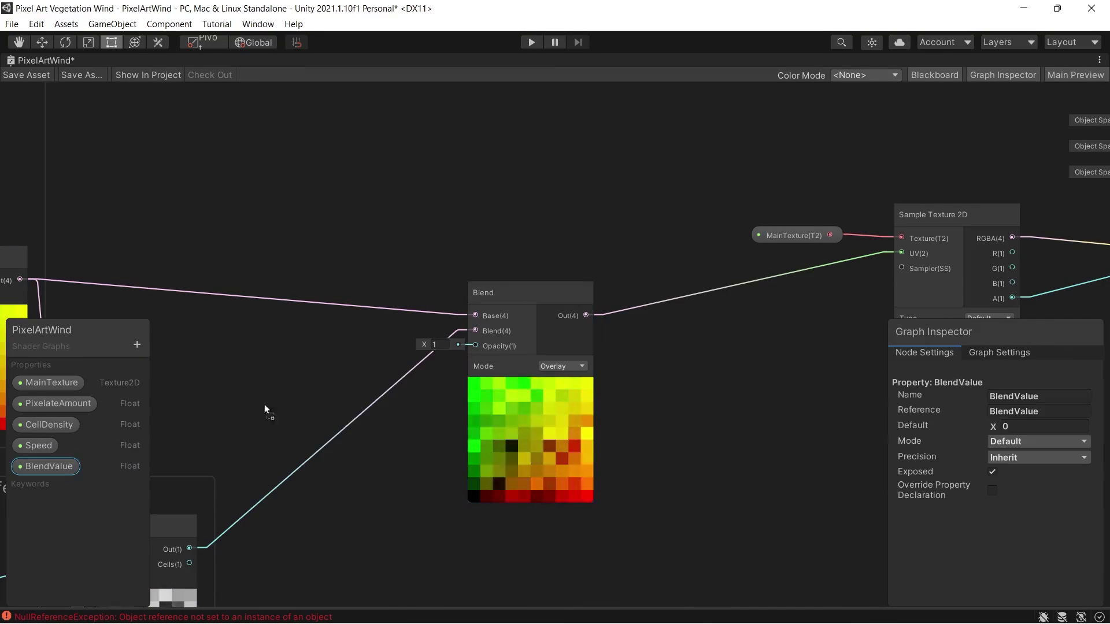
{"action": "left_click_drag", "start_coordinate": [298, 369], "coordinate": [301, 370]}
{"action": "left_click", "coordinate": [1005, 427]}
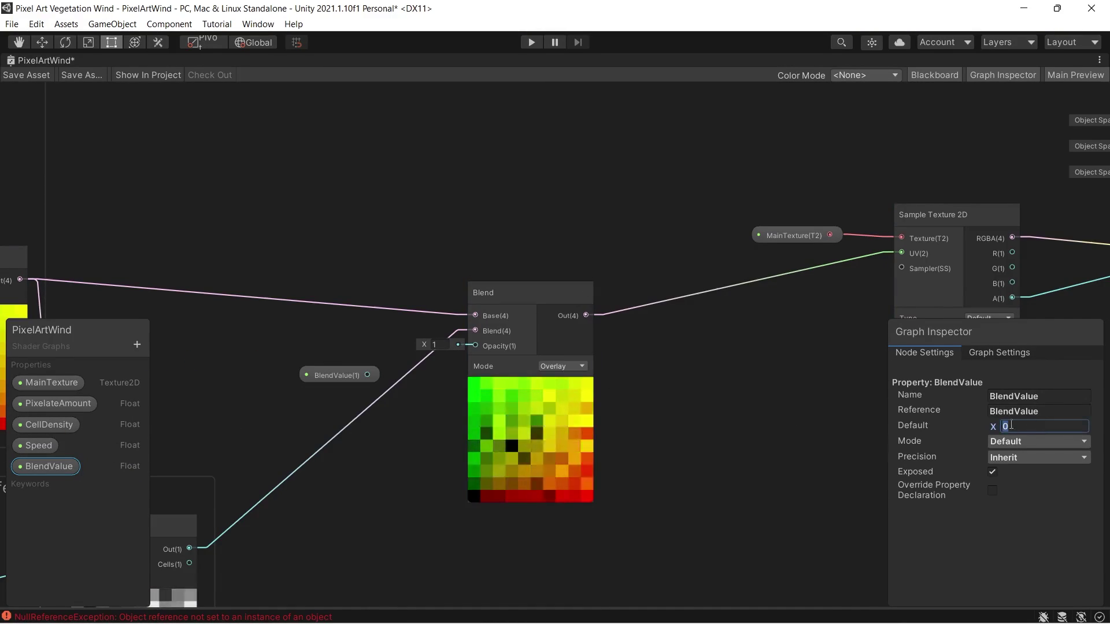
{"action": "type", "text": "0.2"}
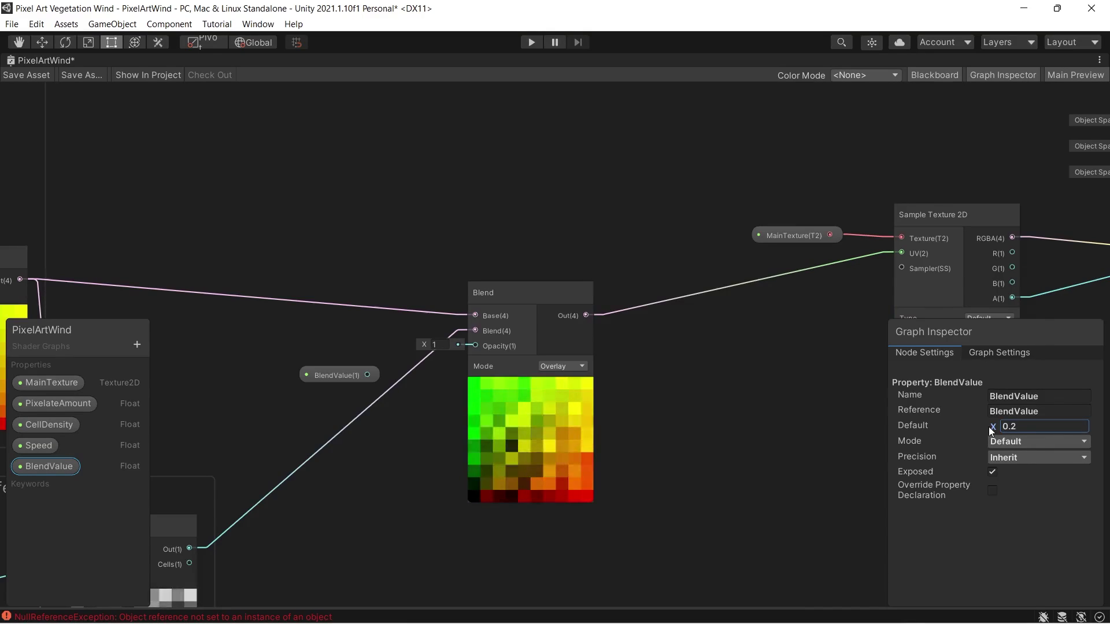
{"action": "left_click_drag", "start_coordinate": [368, 376], "coordinate": [468, 346]}
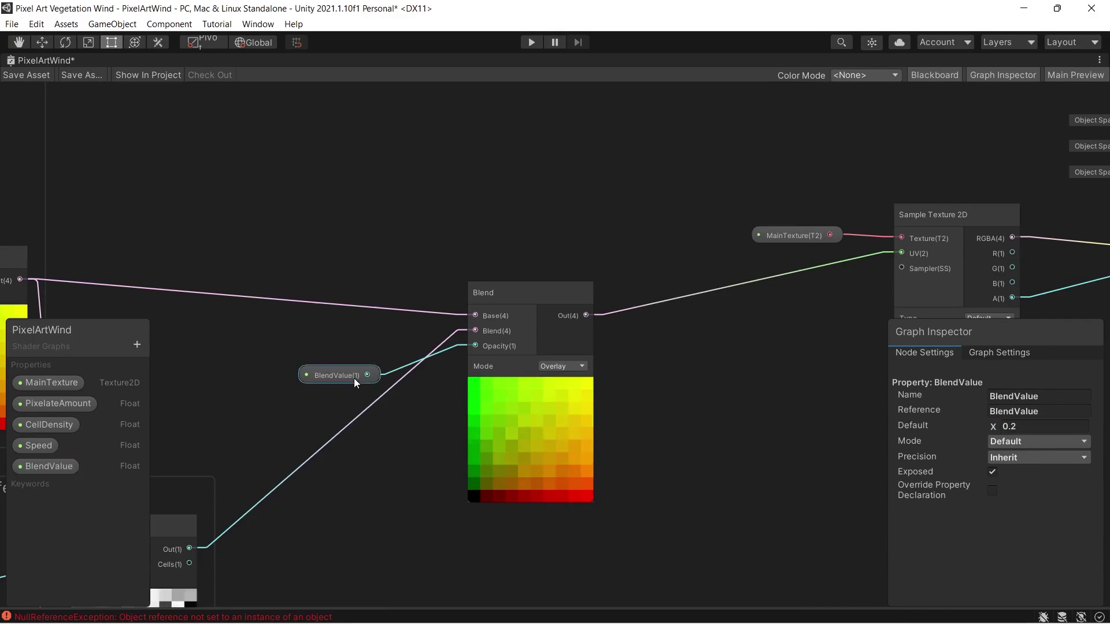
{"action": "left_click_drag", "start_coordinate": [359, 356], "coordinate": [359, 354]}
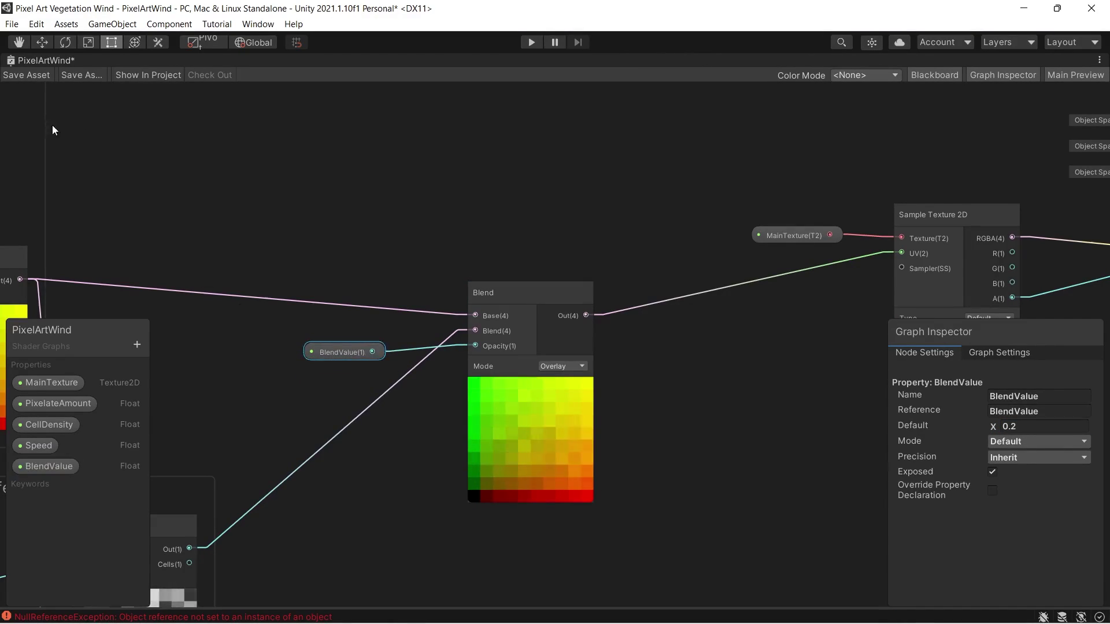
{"action": "left_click", "coordinate": [35, 76]}
{"action": "double_click", "coordinate": [57, 61]}
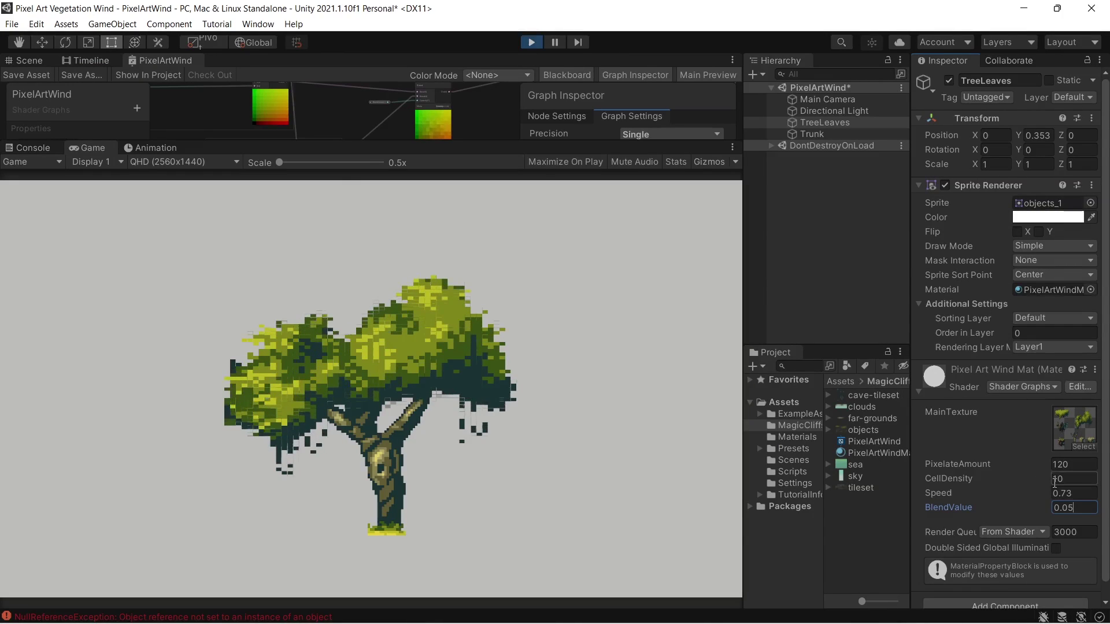
During play, raise the wind material's CellDensity and set its Speed to 4.1
{"action": "left_click_drag", "start_coordinate": [1039, 484], "coordinate": [1080, 479]}
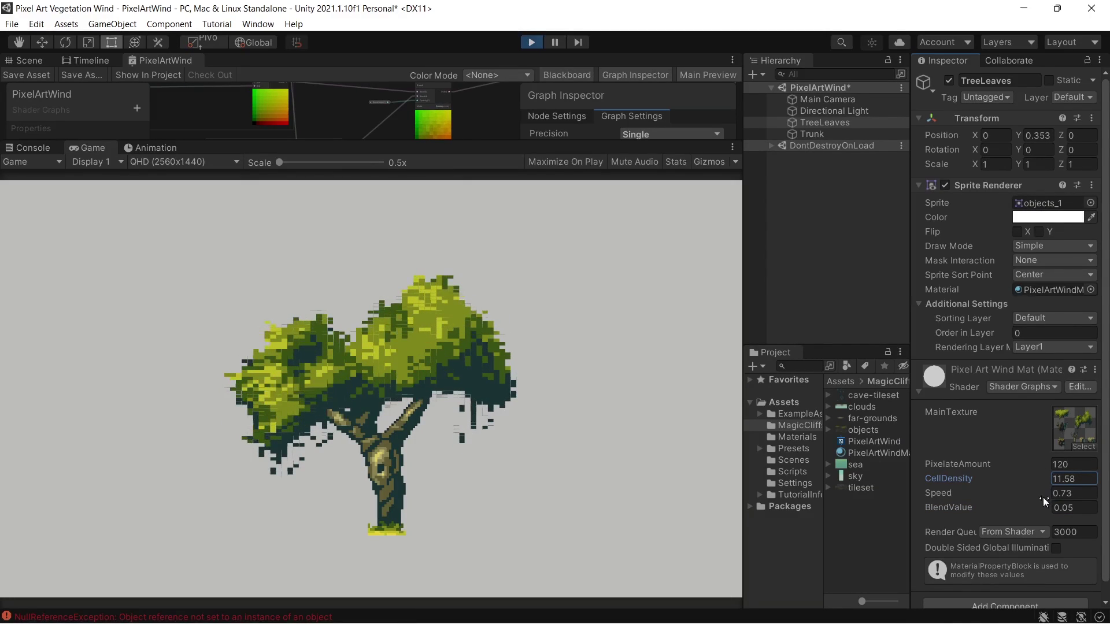
{"action": "left_click", "coordinate": [1069, 493]}
{"action": "type", "text": "4.1"}
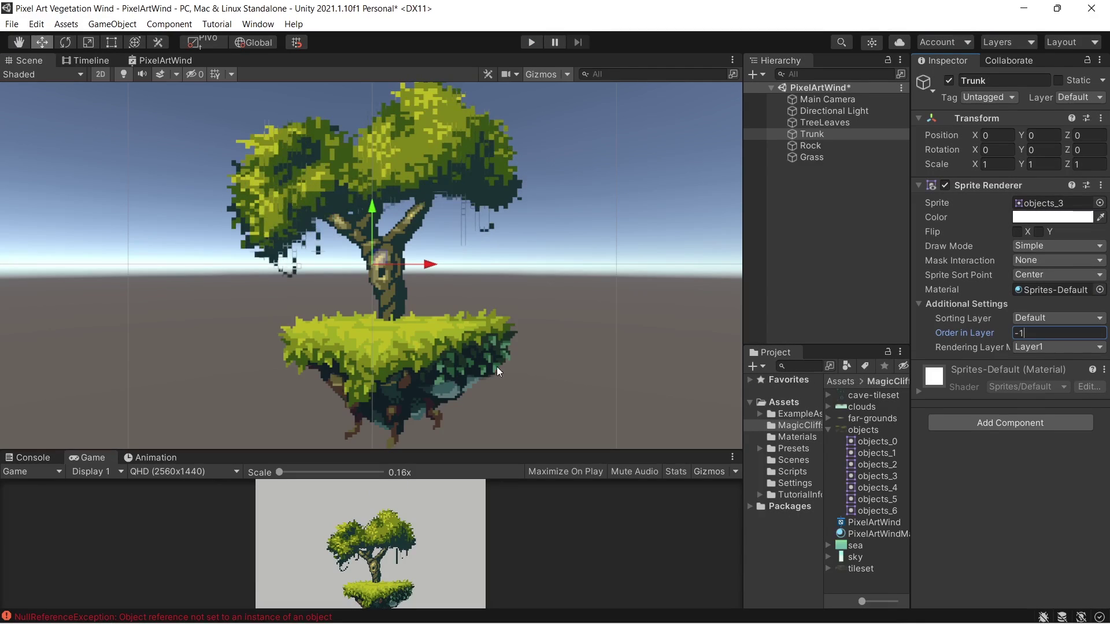
Apply the PixelArtWindMat material to the Grass sprite and play the scene to watch it sway
{"action": "left_click", "coordinate": [463, 353]}
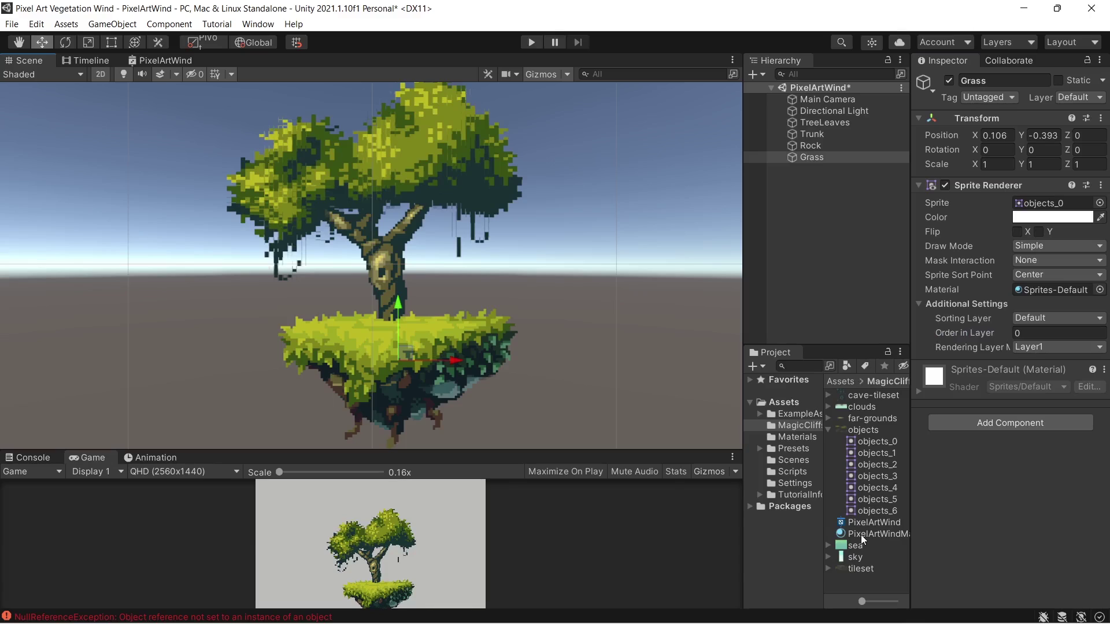
{"action": "left_click_drag", "start_coordinate": [862, 539], "coordinate": [852, 401]}
{"action": "left_click_drag", "start_coordinate": [818, 164], "coordinate": [815, 160]}
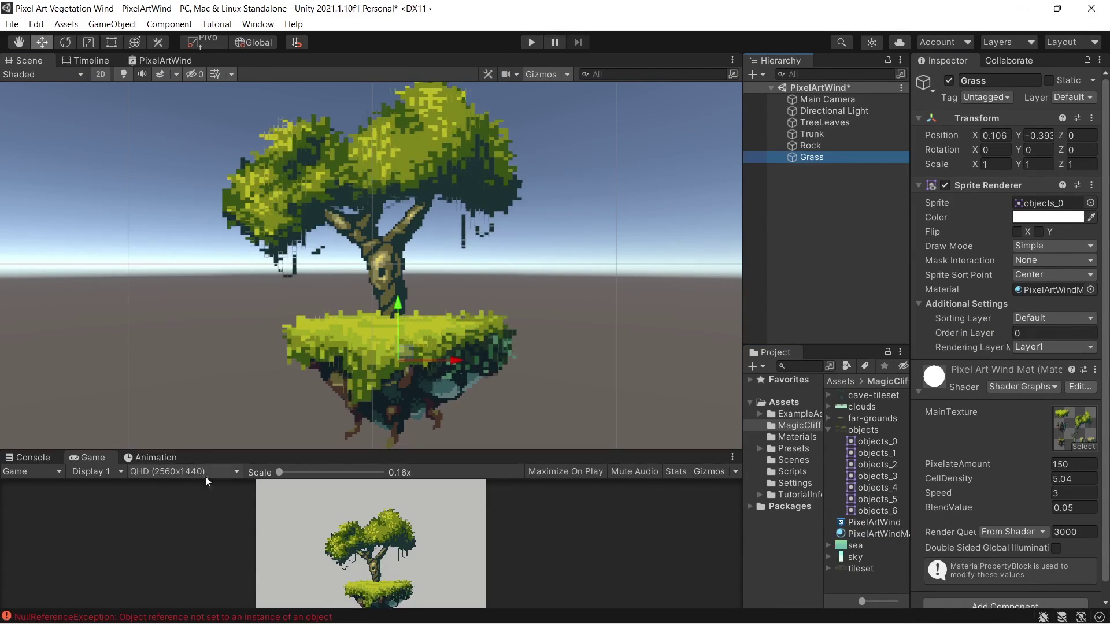
{"action": "left_click", "coordinate": [531, 42]}
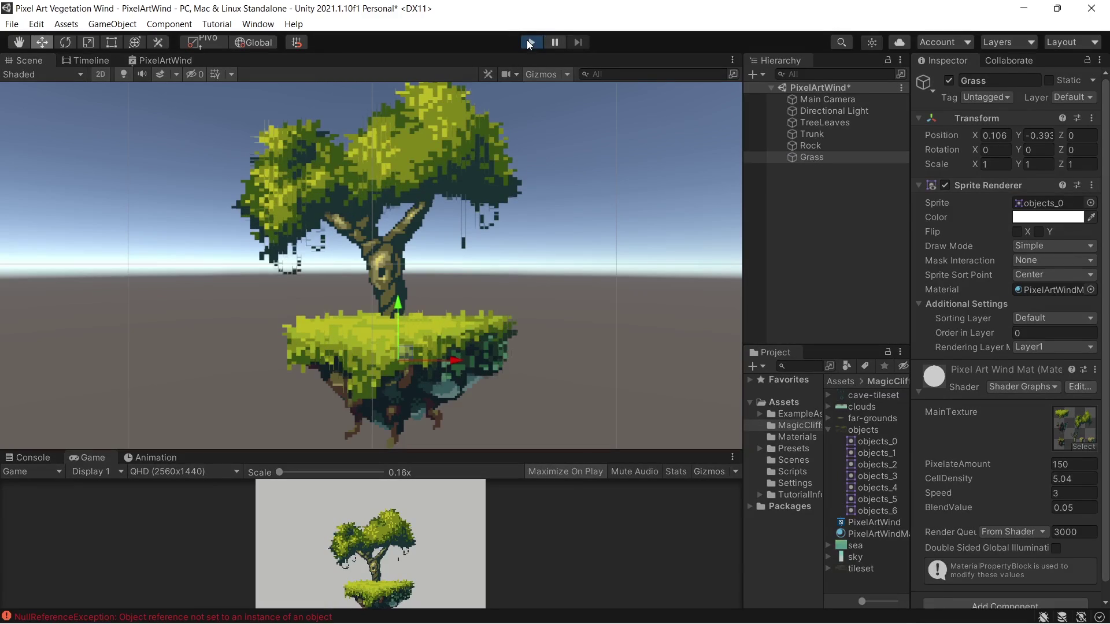